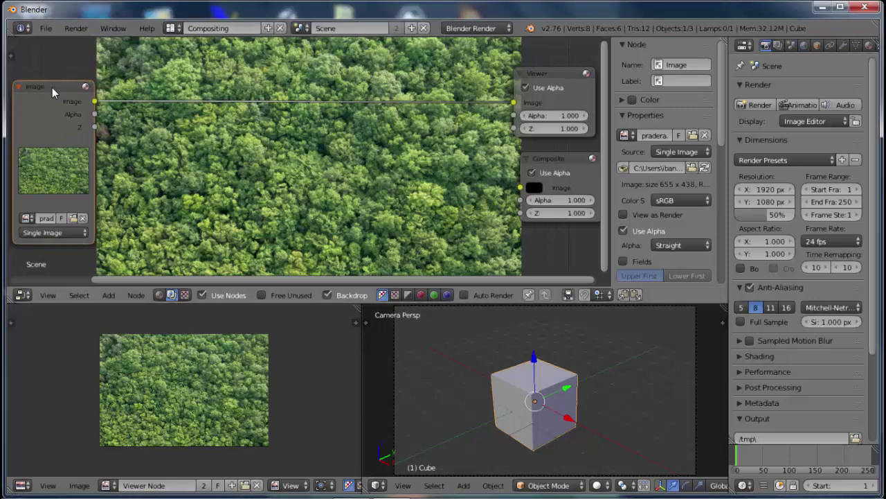
Step: Nudge the forest Image node up and right into place, then bring up the Add menu's Color nodes
drag(52, 92, 71, 80)
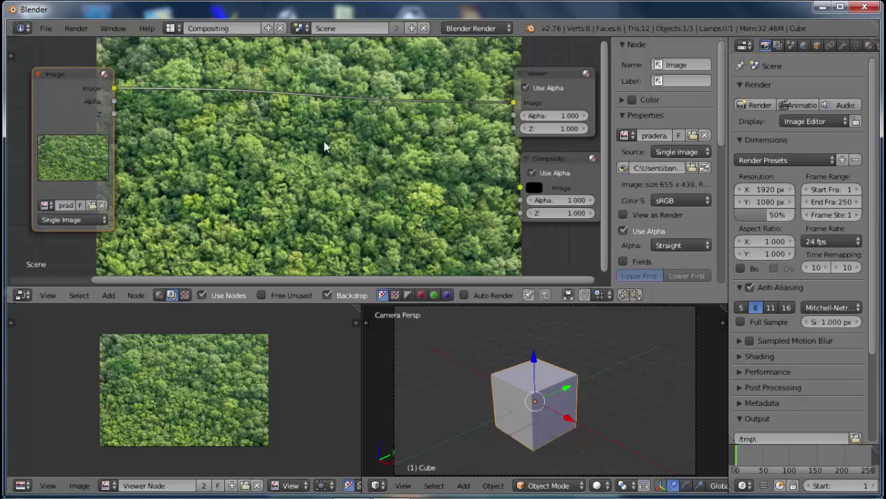
drag(61, 85, 63, 89)
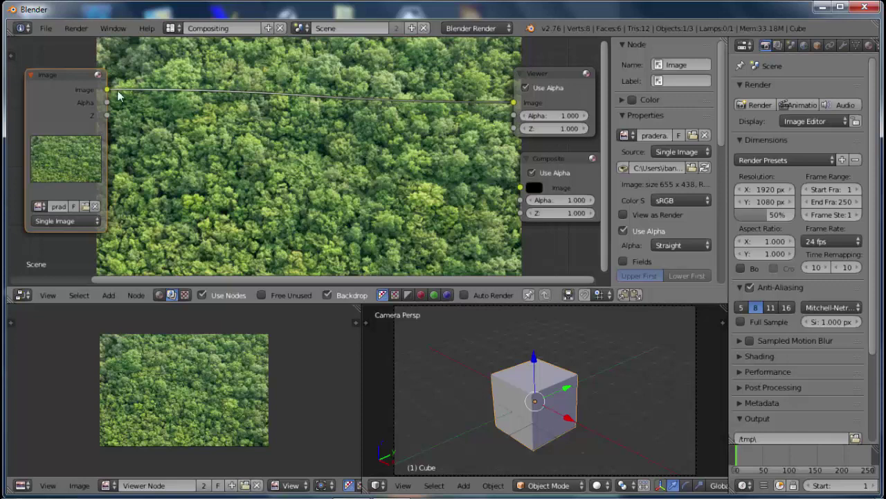
drag(55, 81, 50, 76)
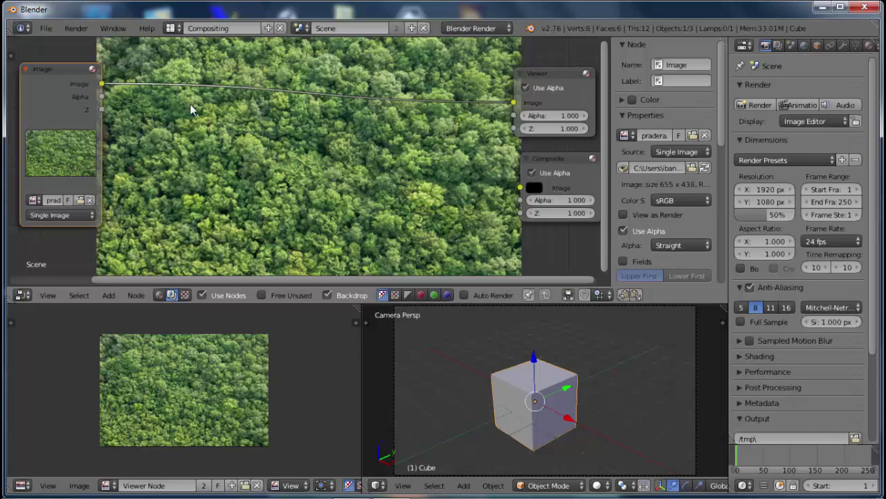
key(shift+a)
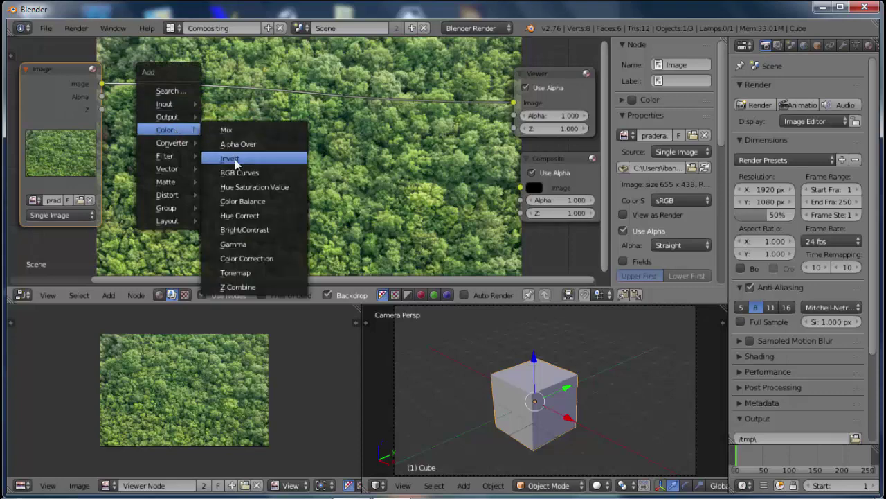
Step: Insert an Invert node into the forest image-to-Viewer link and move it lower
click(284, 158)
click(149, 55)
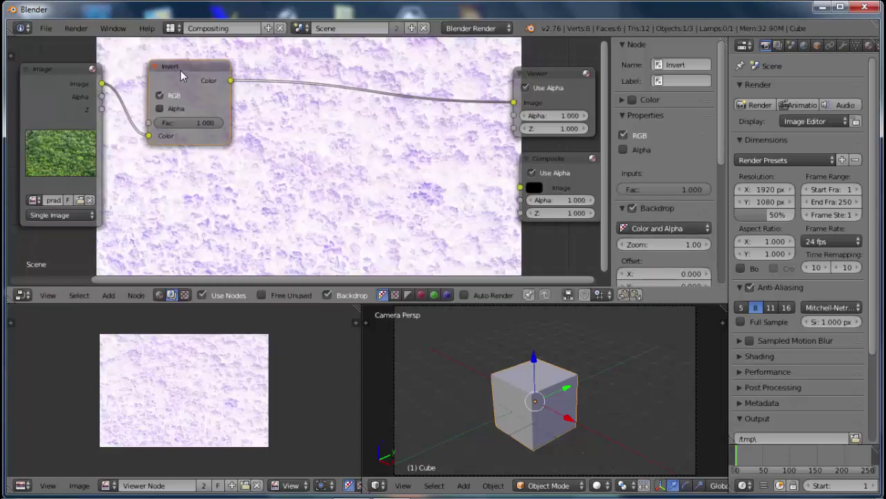
drag(182, 70, 192, 180)
click(191, 180)
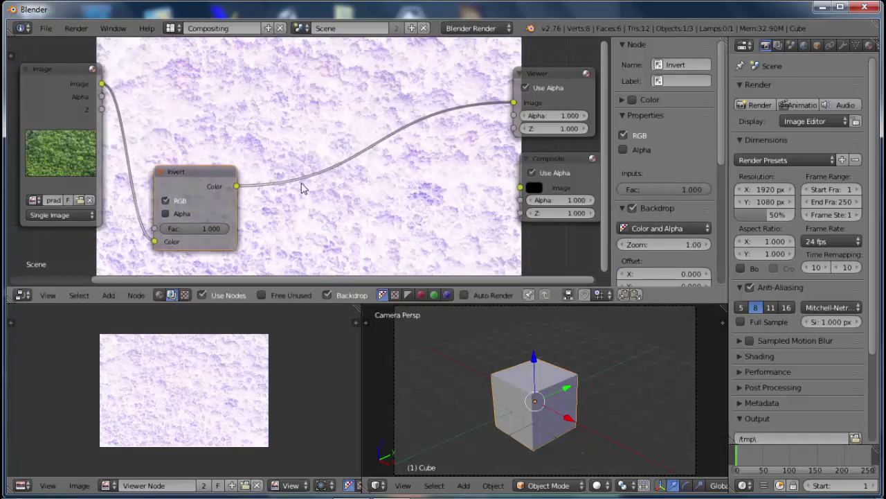
Step: Add a Hue Saturation Value node after Invert with Saturation set to 0.000
key(shift+a)
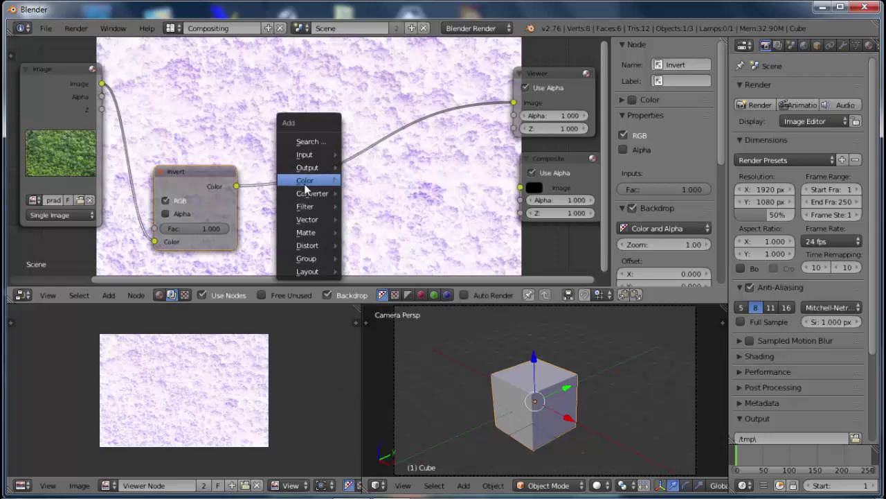
mouse_move(305, 180)
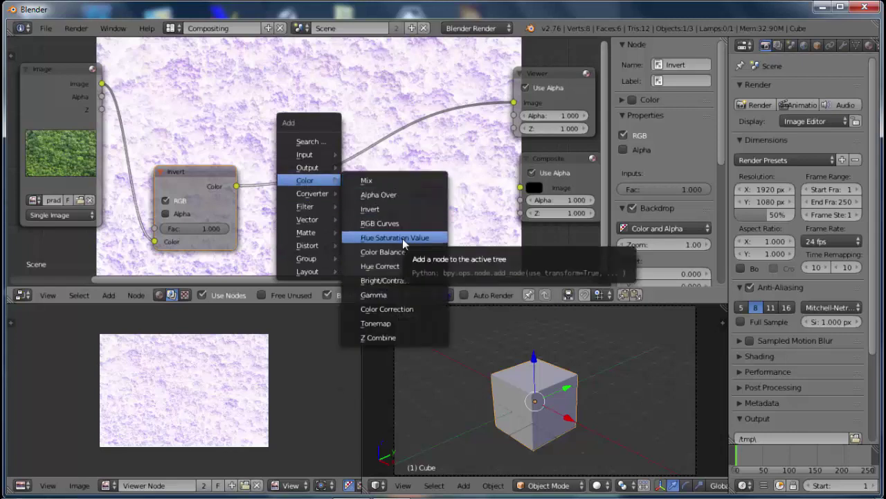
click(395, 238)
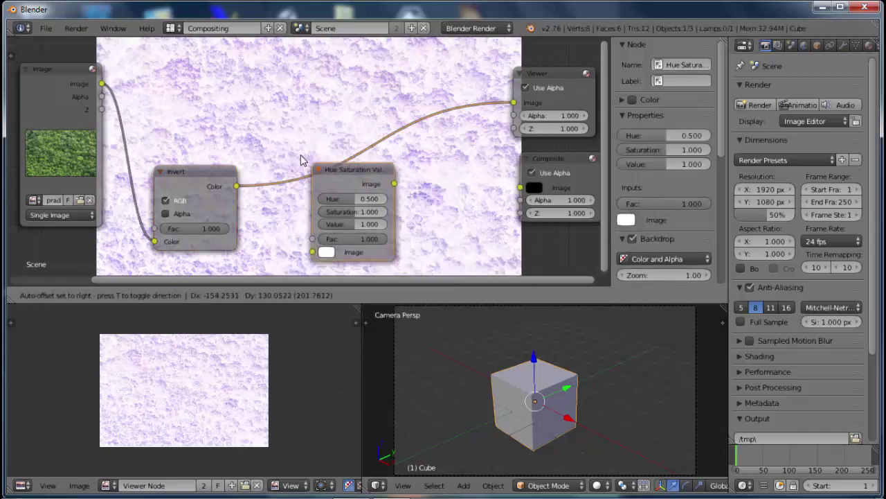
click(272, 128)
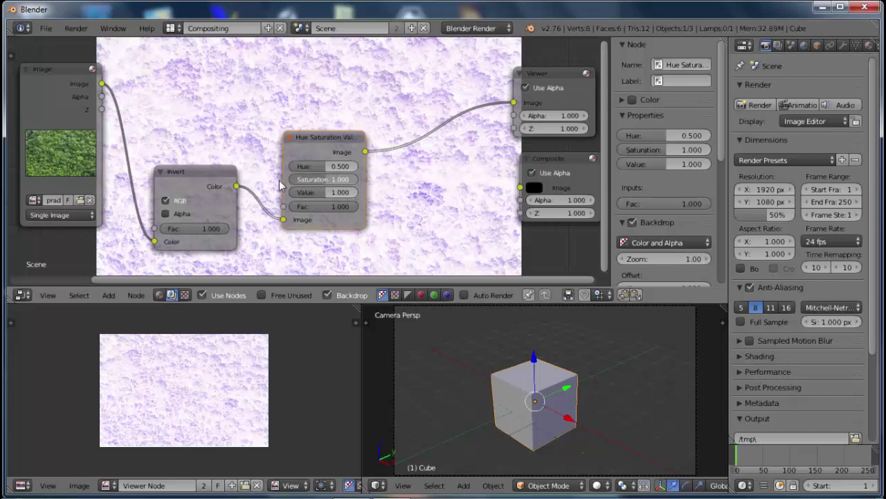
drag(316, 182, 256, 186)
click(294, 179)
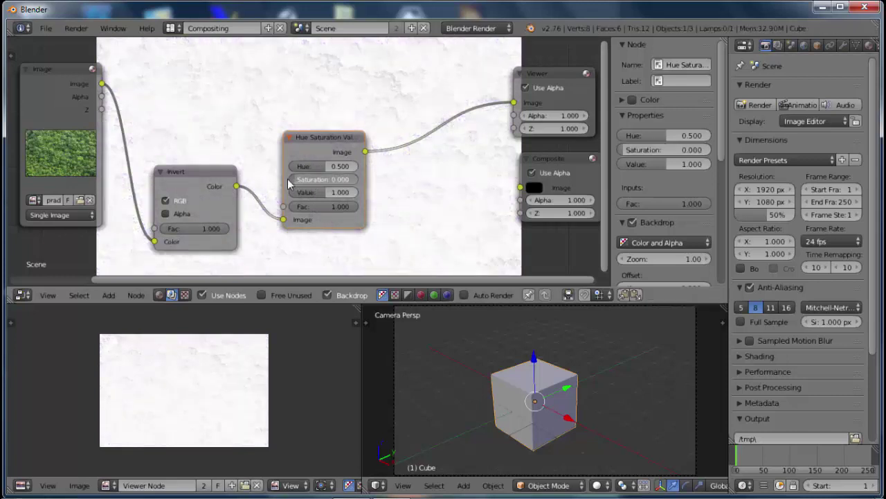
key(Return)
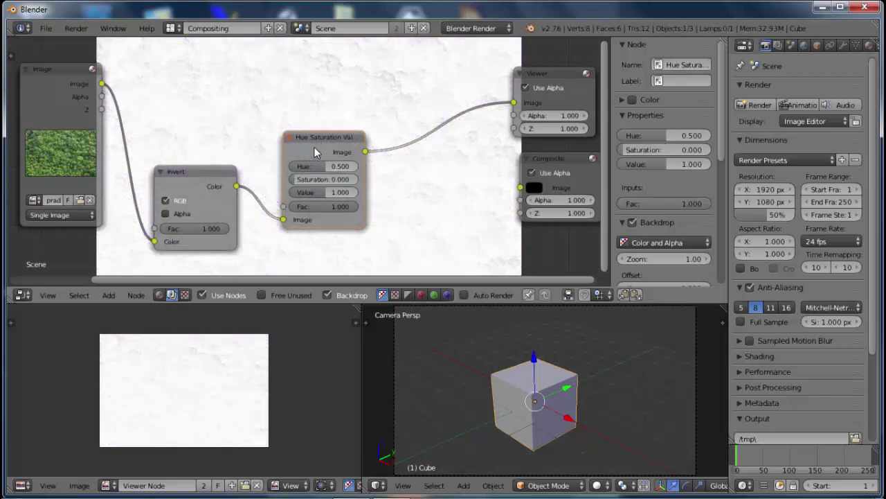
drag(315, 152, 298, 174)
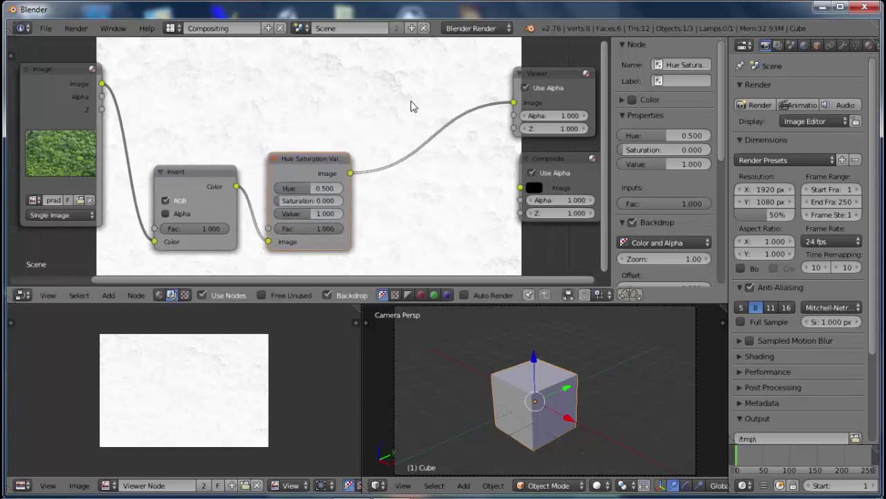
key(shift+a)
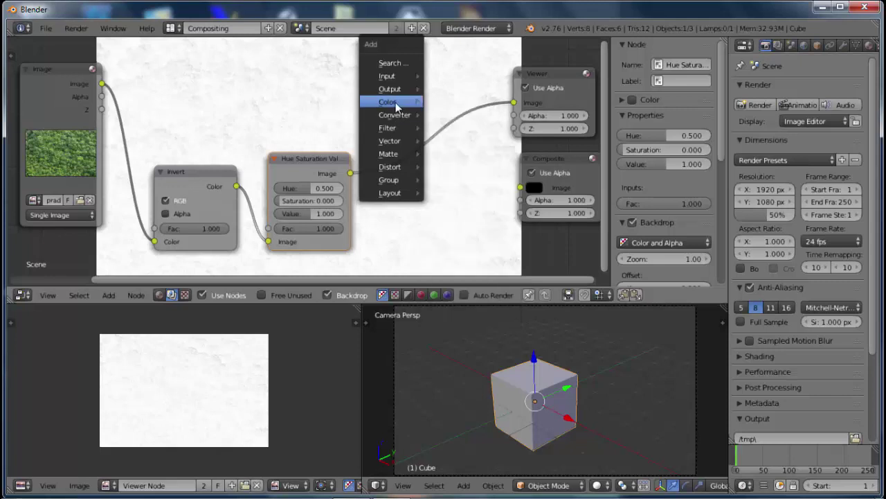
mouse_move(388, 102)
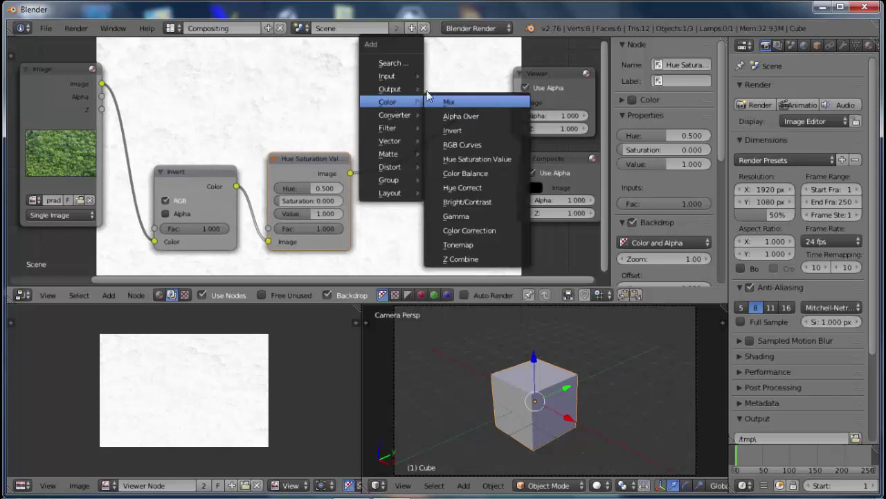
Step: Add a Mix node fed by the forest image and desaturated result, blend mode Soft Light
click(428, 95)
click(428, 96)
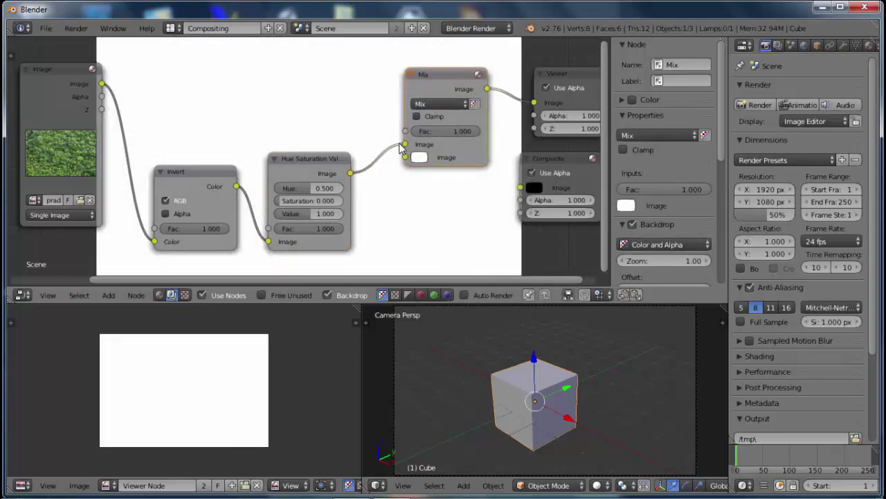
drag(404, 144, 405, 158)
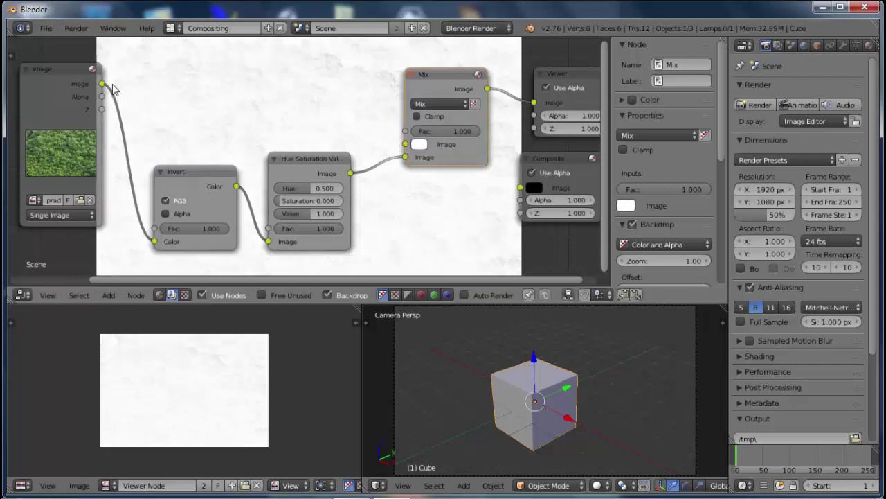
mouse_move(102, 83)
mouse_down()
mouse_move(234, 94)
mouse_move(405, 144)
mouse_up()
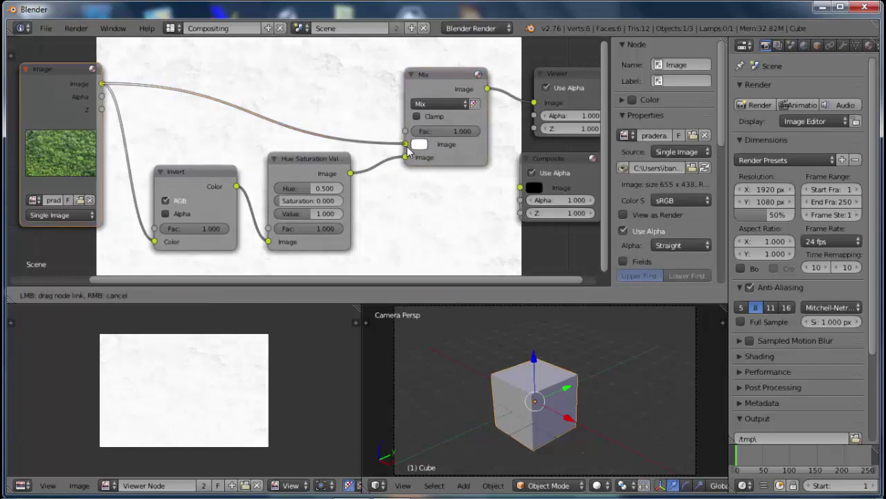
click(456, 104)
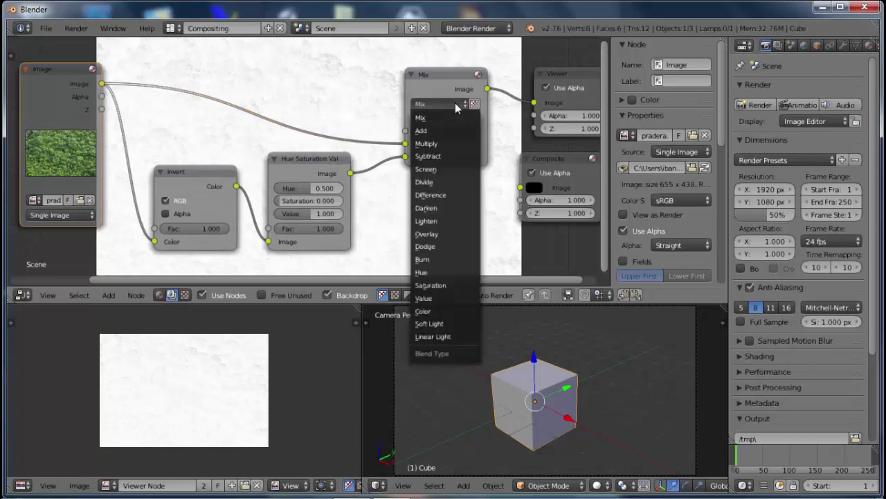
click(437, 324)
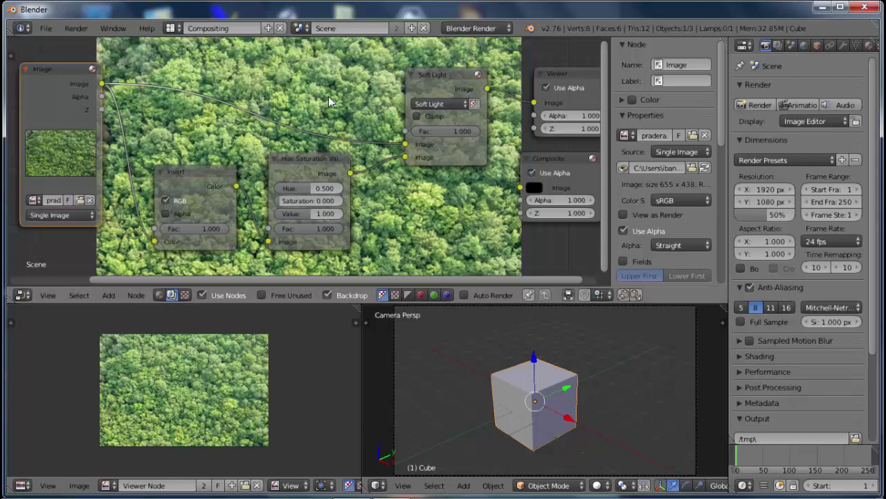
Step: Shift the Viewer and Composite nodes right and link the Soft Light output to Composite
middle_drag(331, 101, 231, 99)
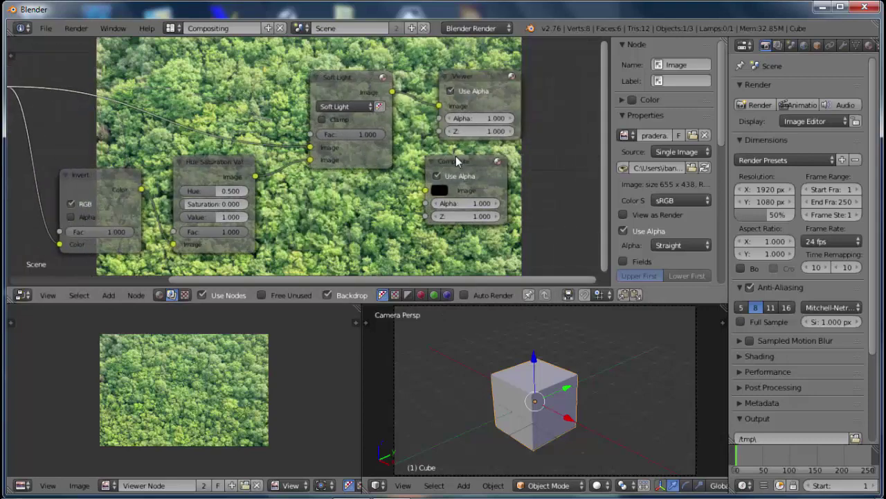
drag(438, 170, 479, 158)
drag(469, 72, 487, 70)
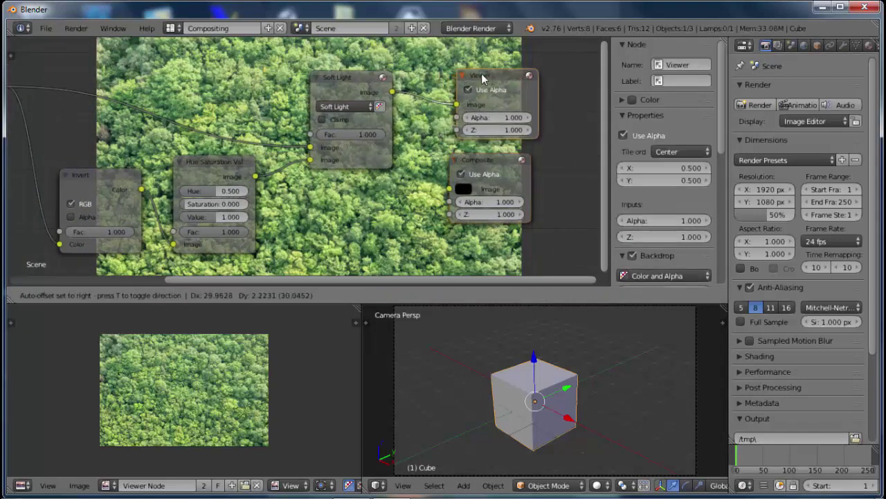
drag(392, 93, 449, 188)
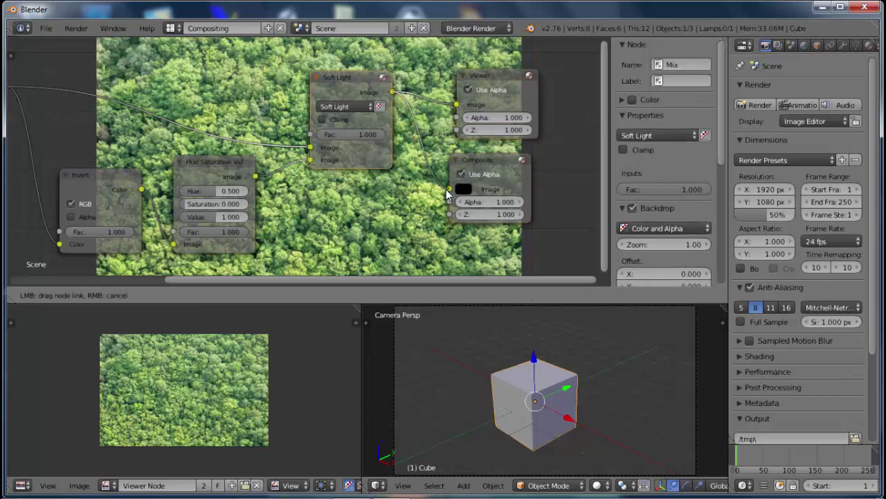
drag(478, 160, 486, 156)
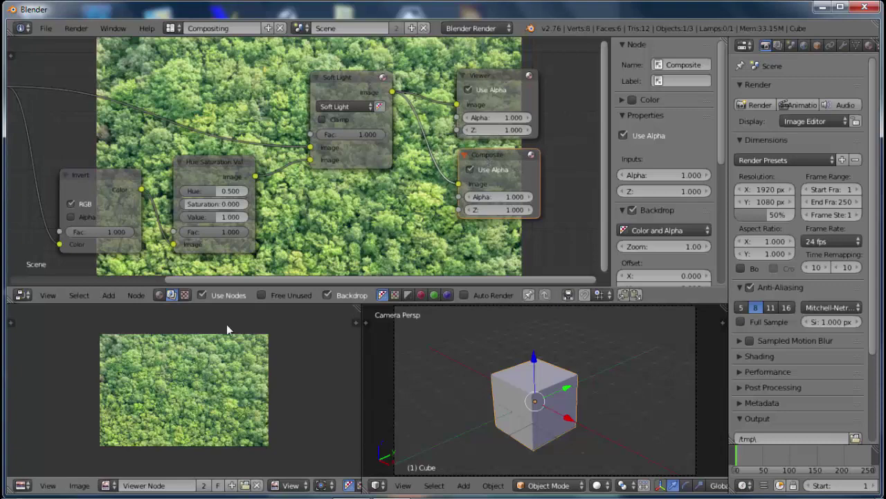
Step: Move Viewer and Composite to the right end, Viewer above Composite, and frame all nodes
middle_drag(249, 110, 324, 114)
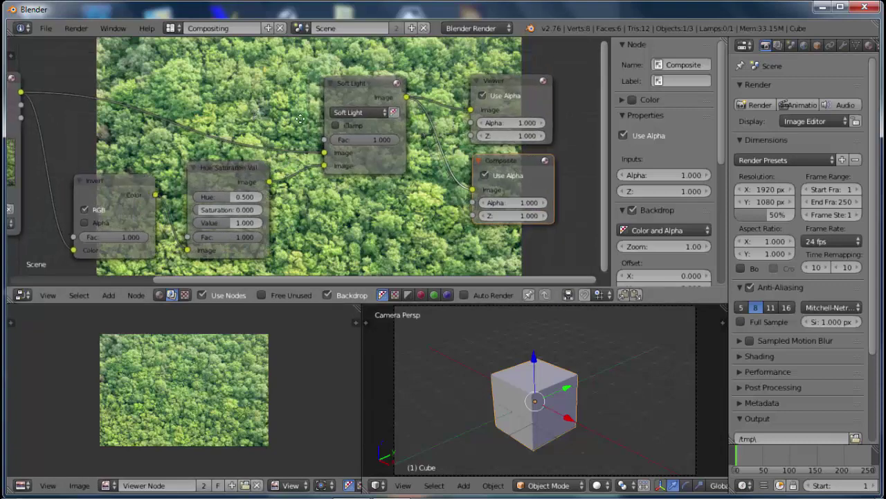
scroll(323, 113, down, 1)
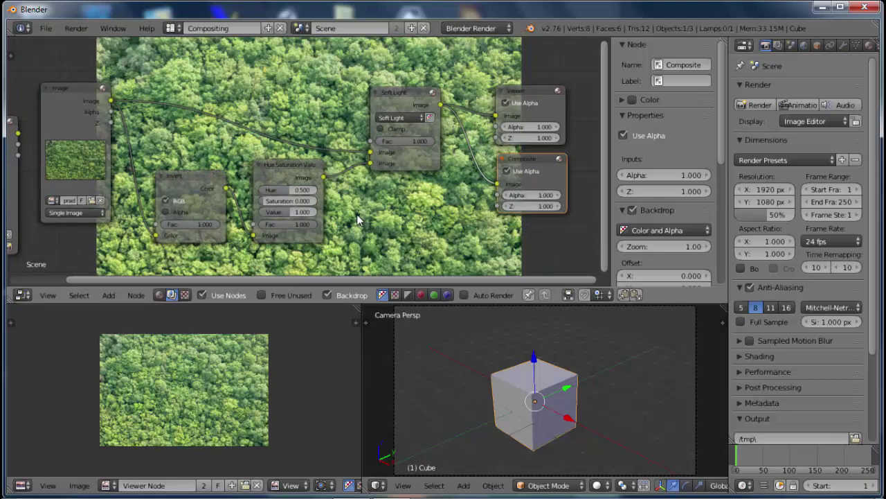
middle_drag(396, 205, 346, 200)
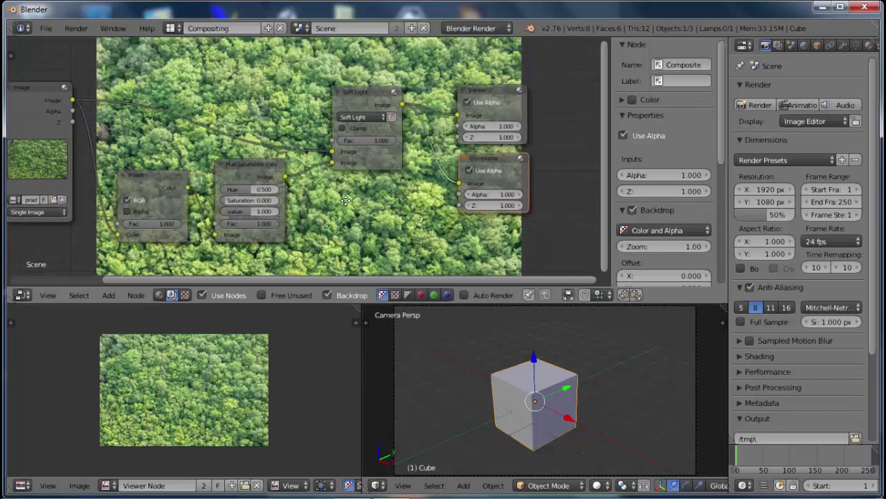
mouse_move(483, 96)
mouse_down()
mouse_move(567, 159)
mouse_move(580, 154)
mouse_up()
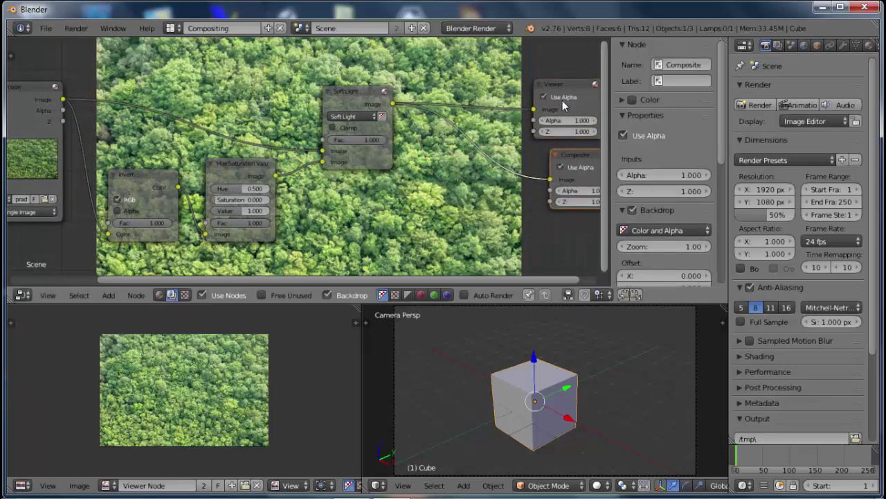
drag(569, 84, 584, 86)
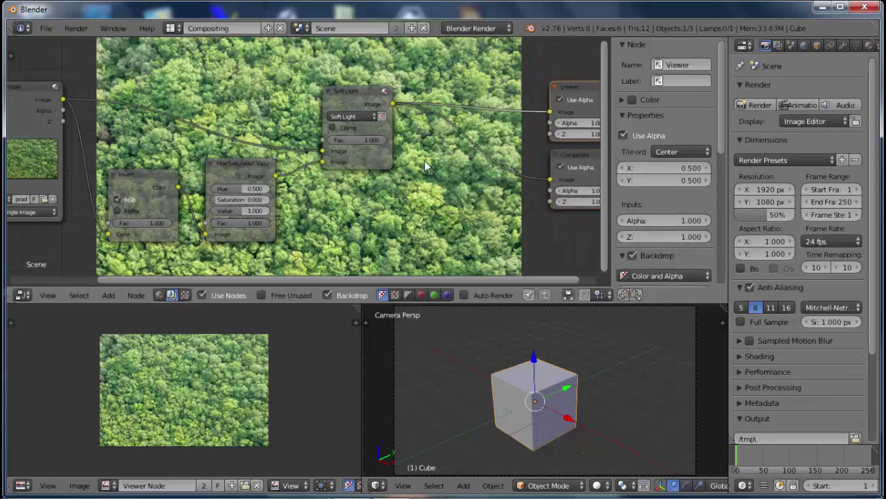
key(Home)
scroll(452, 129, down, 1)
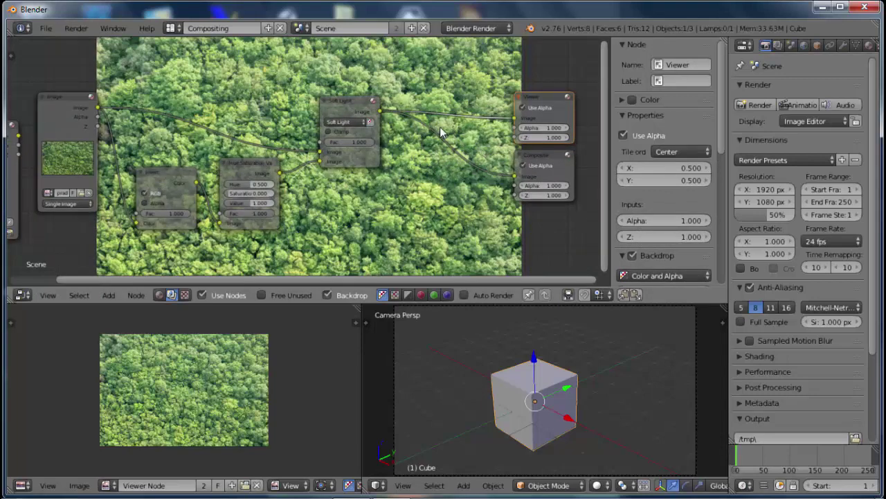
key(shift+a)
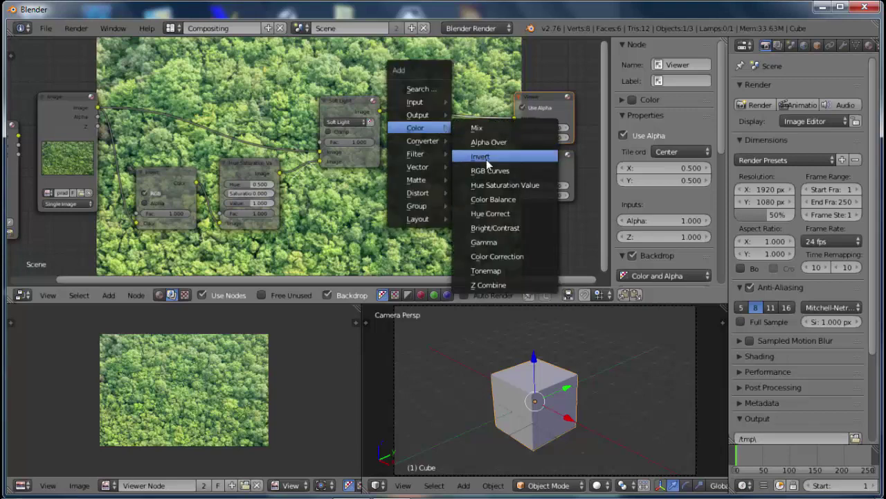
Step: Drop a Hue Correct node after Soft Light and wire its output into Composite's Image input
click(493, 213)
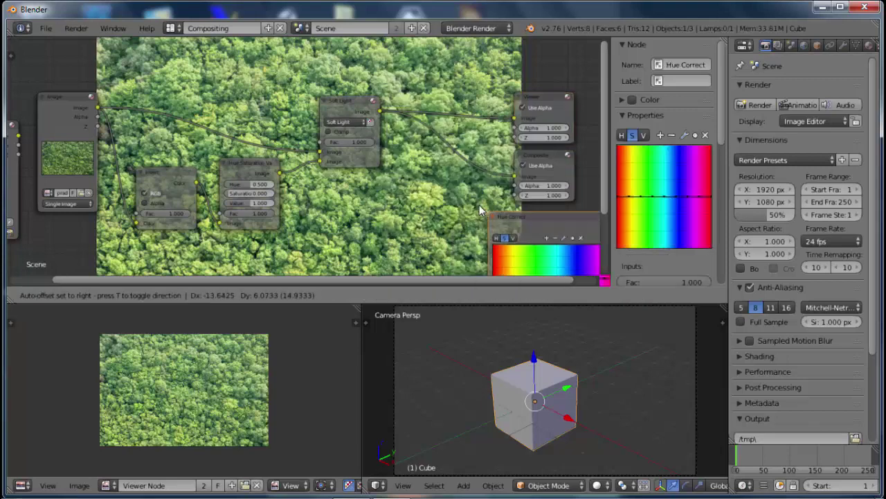
click(414, 62)
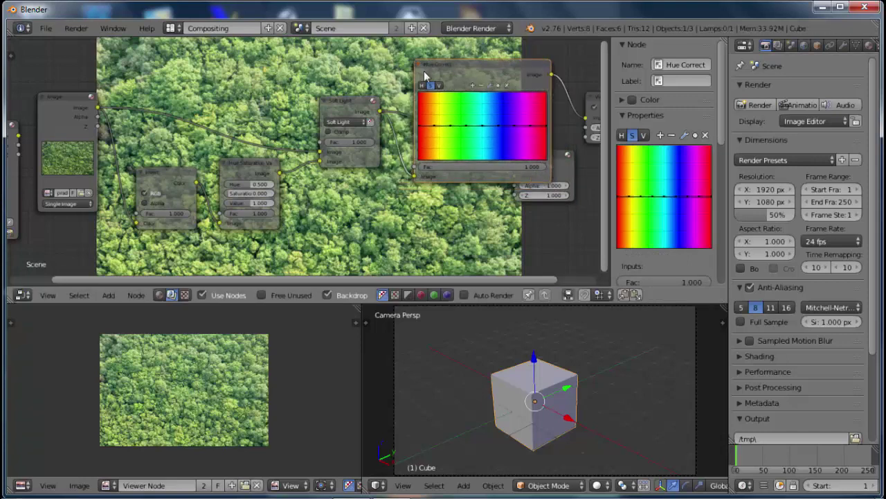
click(555, 157)
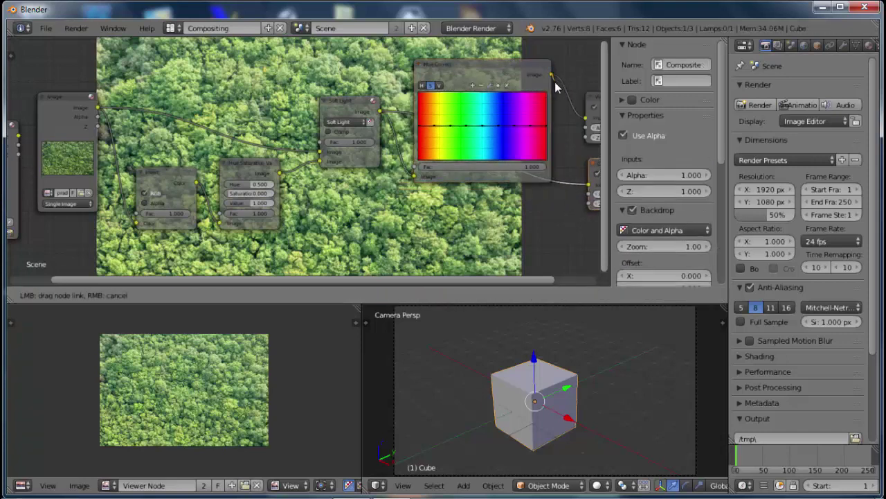
drag(552, 74, 590, 184)
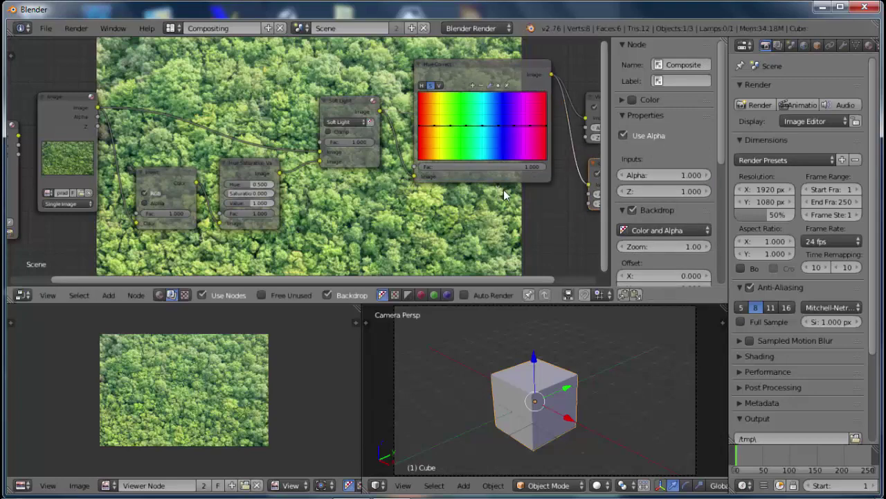
middle_drag(505, 196, 424, 196)
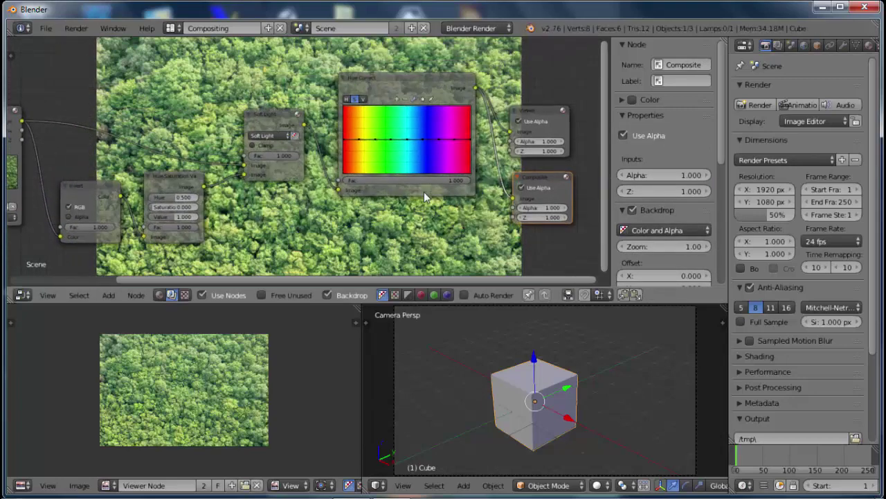
scroll(406, 131, up, 1)
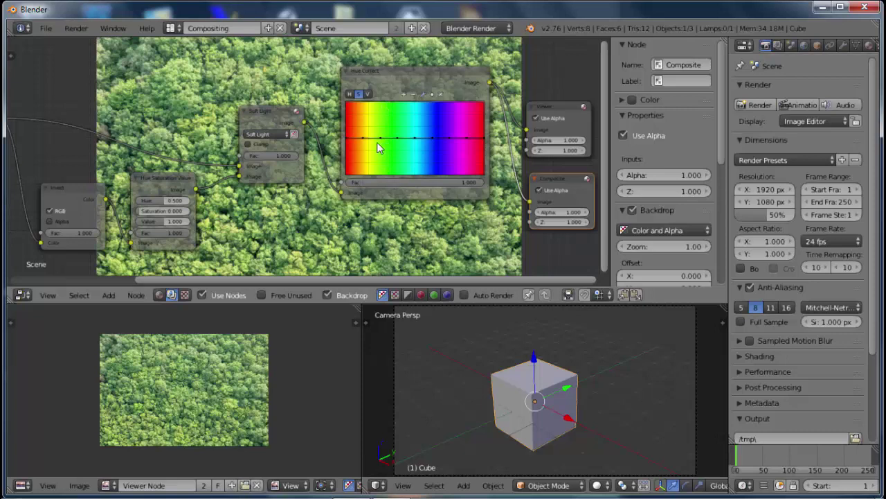
Step: Add points to the Hue Correct curve and shape an initial dip and bump
mouse_move(379, 140)
mouse_down()
mouse_move(381, 161)
mouse_move(401, 155)
mouse_up()
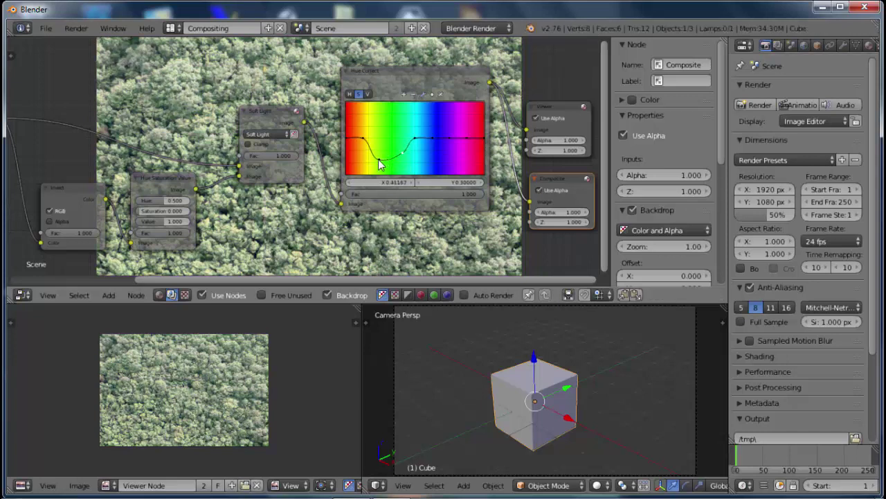
click(378, 158)
drag(378, 159, 376, 157)
click(404, 156)
drag(365, 141, 409, 162)
click(416, 141)
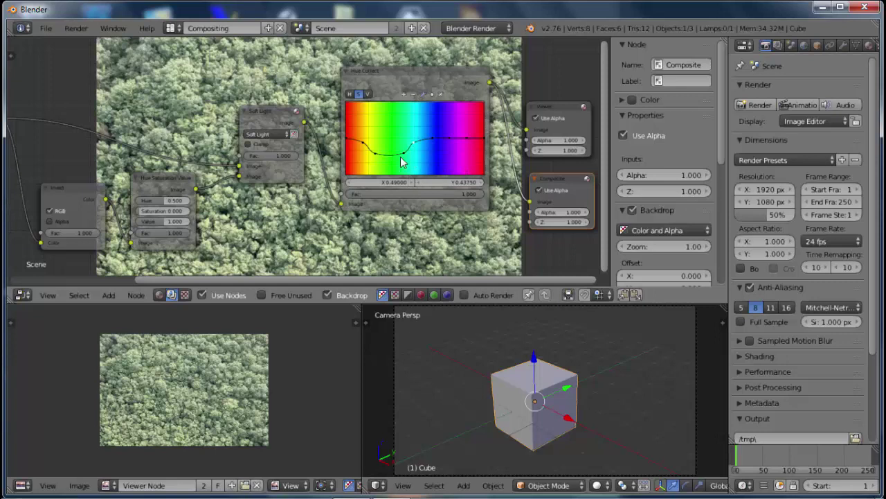
mouse_move(376, 158)
mouse_down()
mouse_move(405, 158)
mouse_move(402, 130)
mouse_up()
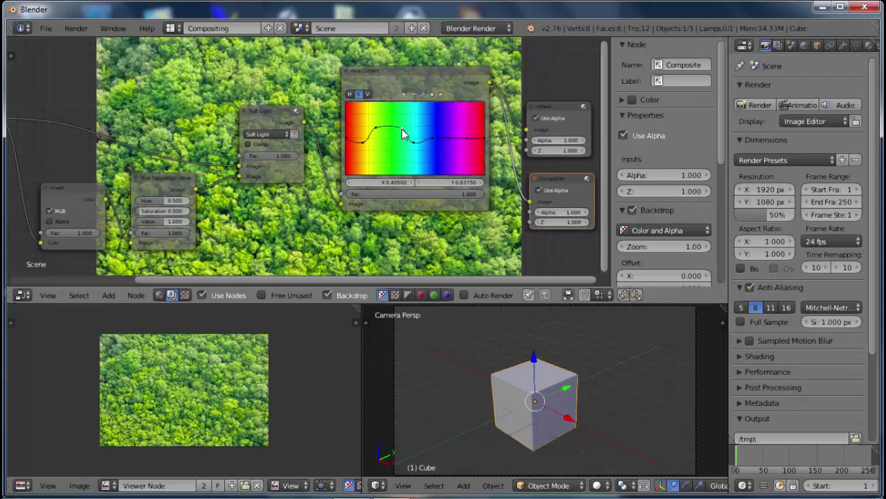
mouse_move(366, 144)
mouse_down()
mouse_move(367, 133)
mouse_move(414, 134)
mouse_up()
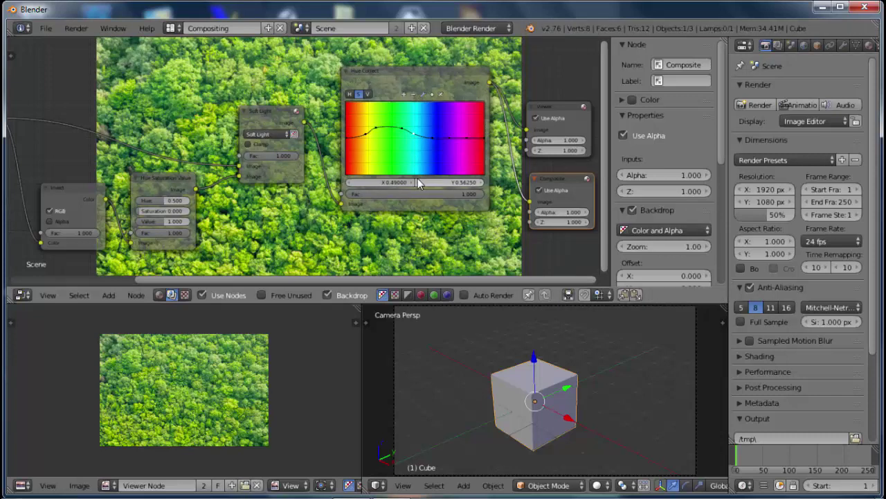
click(378, 128)
drag(382, 125, 380, 132)
Step: Pull the curve peak down into a dip across the green hues to mute the forest
click(368, 133)
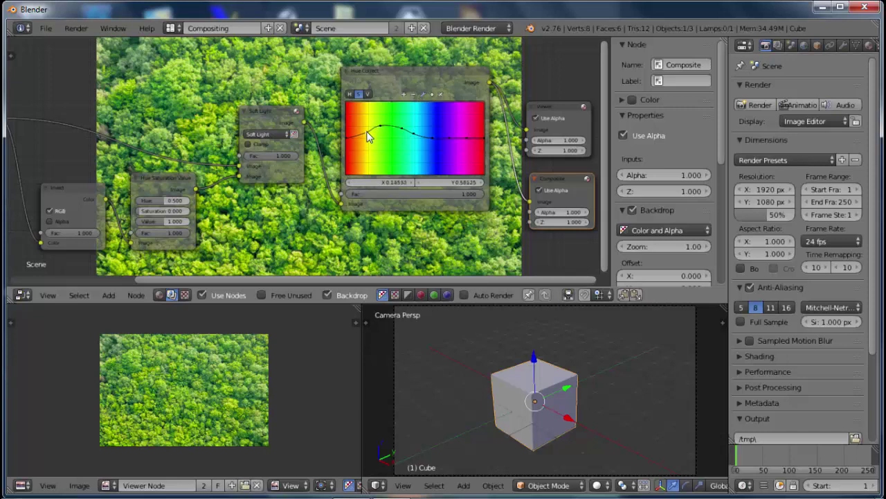
mouse_move(367, 136)
mouse_down()
mouse_move(402, 120)
mouse_move(381, 120)
mouse_up()
click(382, 129)
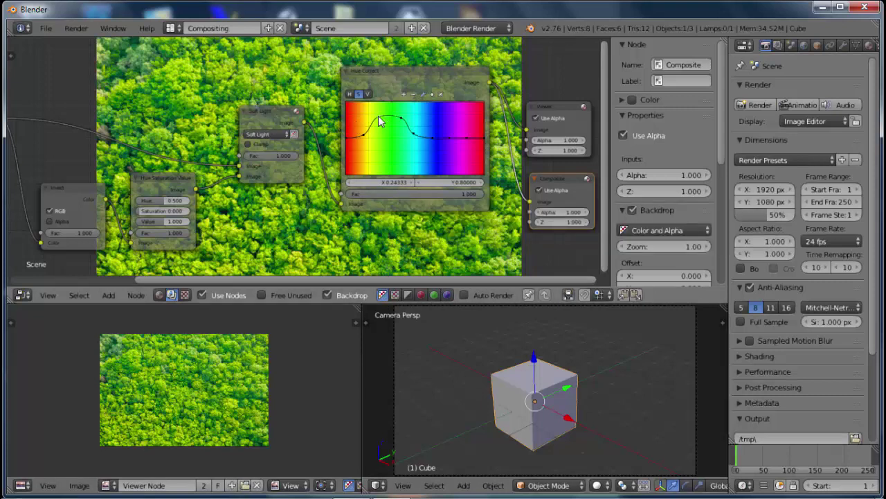
drag(379, 121, 381, 163)
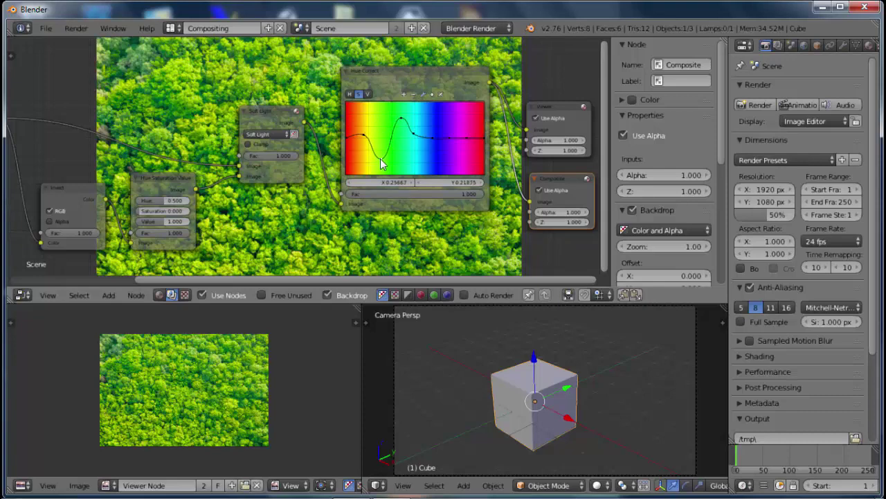
drag(402, 120, 405, 156)
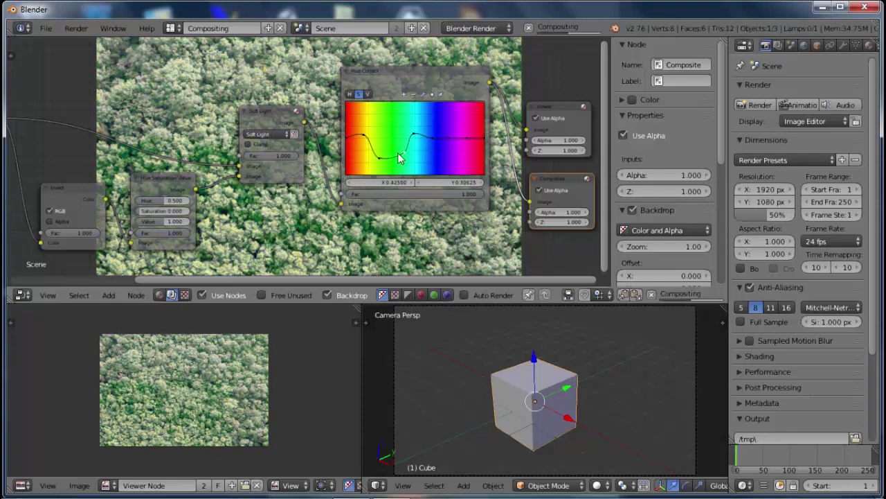
click(379, 158)
mouse_move(379, 159)
mouse_down()
mouse_move(378, 148)
mouse_move(405, 151)
mouse_up()
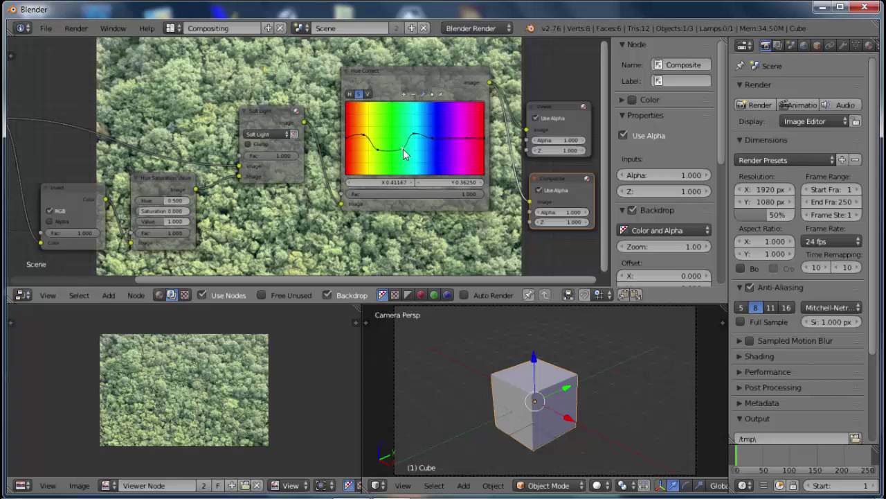
drag(379, 153, 376, 149)
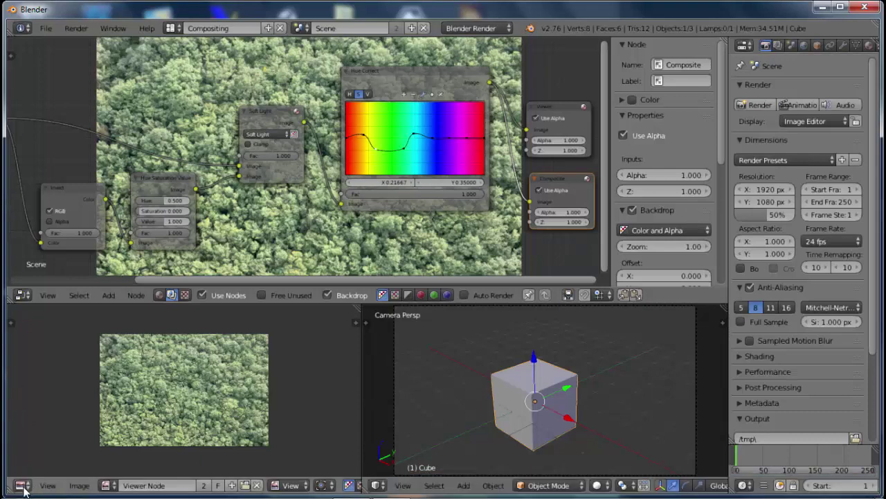
Step: Save the colour-corrected viewer image over pradera_seamless.png in the texturas folder
click(79, 486)
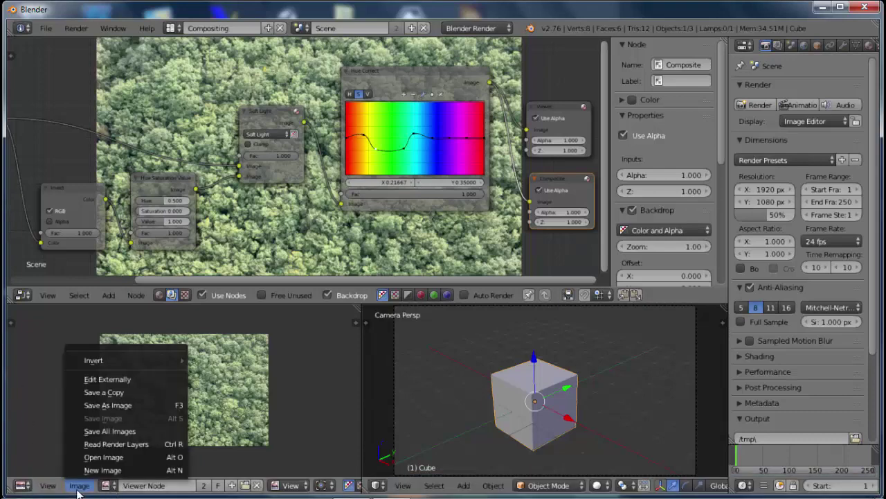
click(90, 392)
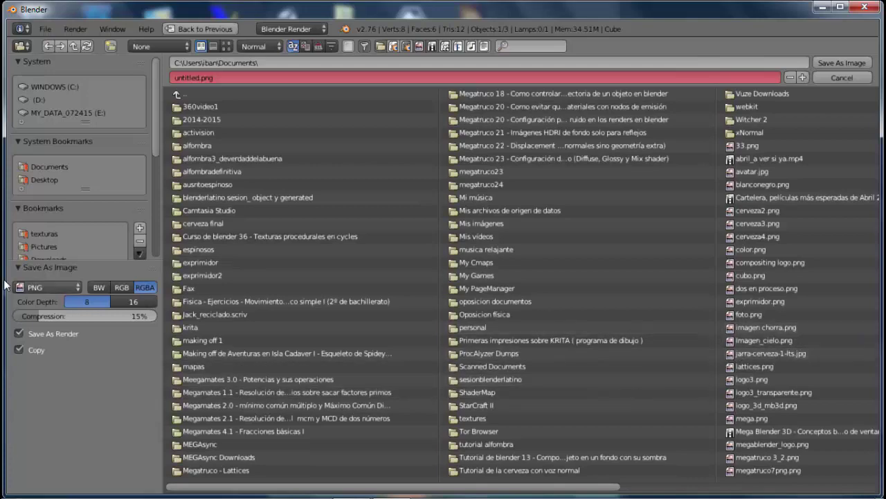
click(44, 234)
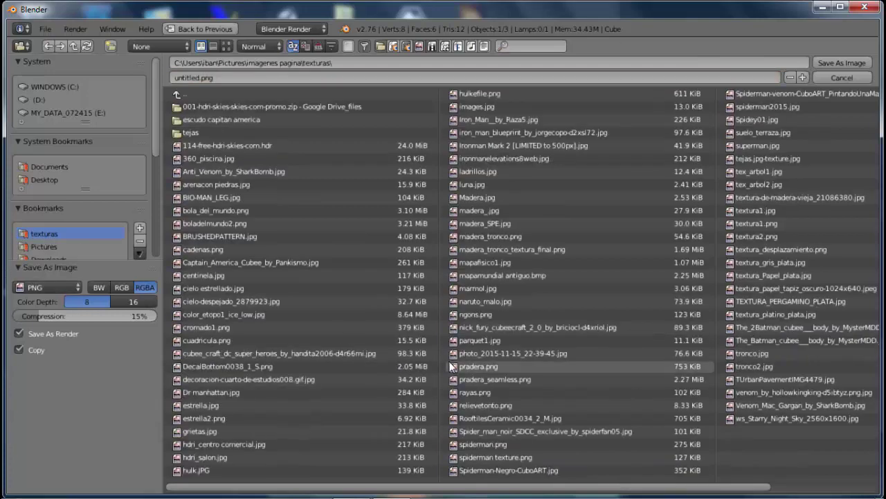
click(483, 379)
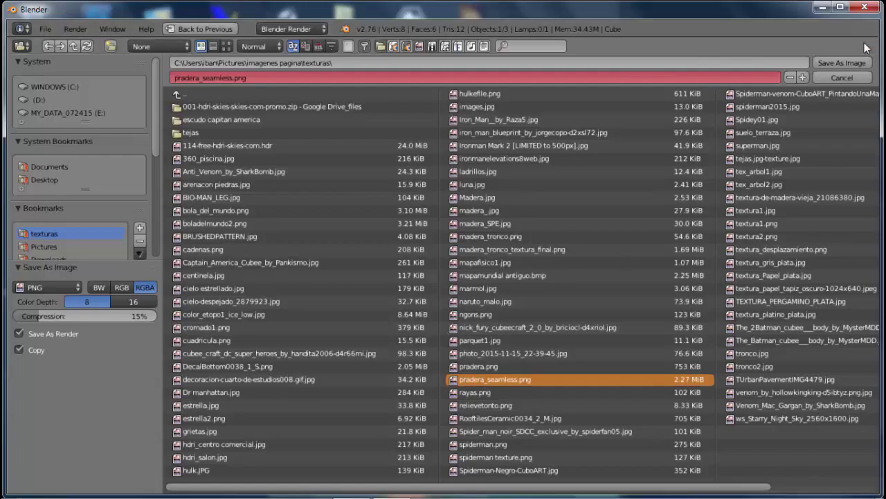
click(848, 61)
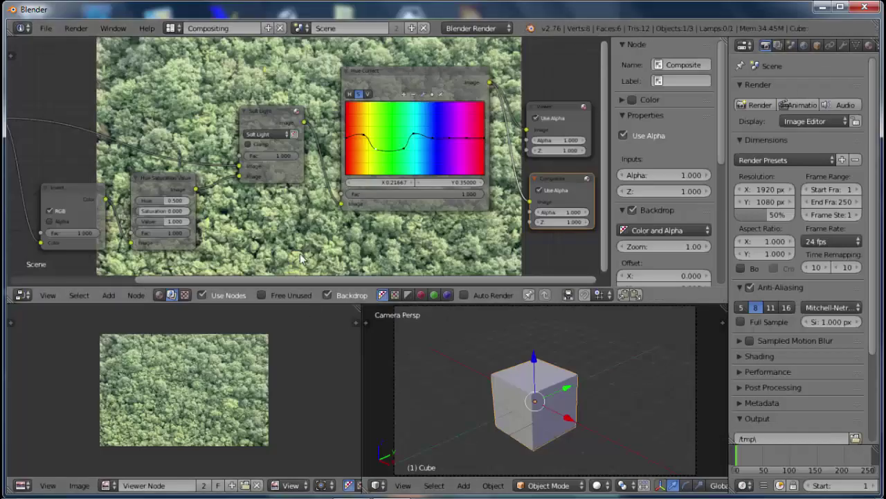
scroll(333, 178, down, 1)
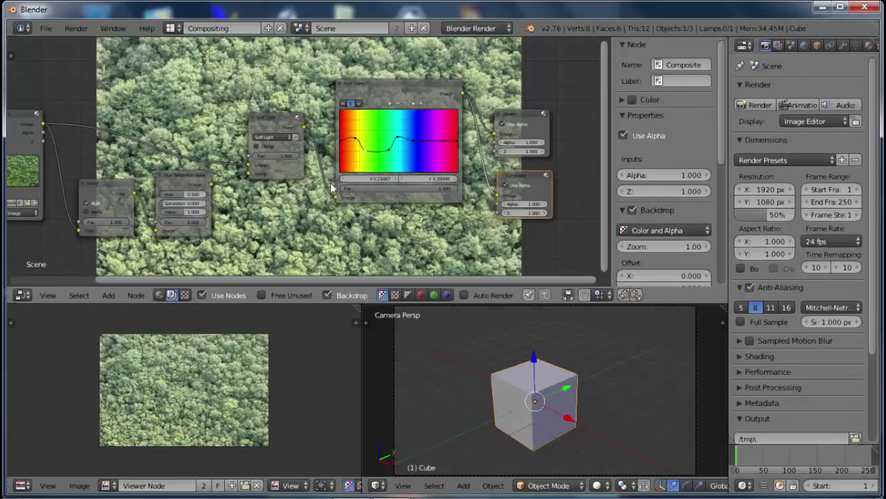
Step: Shrink the node editor and widen the area below, keeping it as the Image Editor
drag(270, 302, 347, 92)
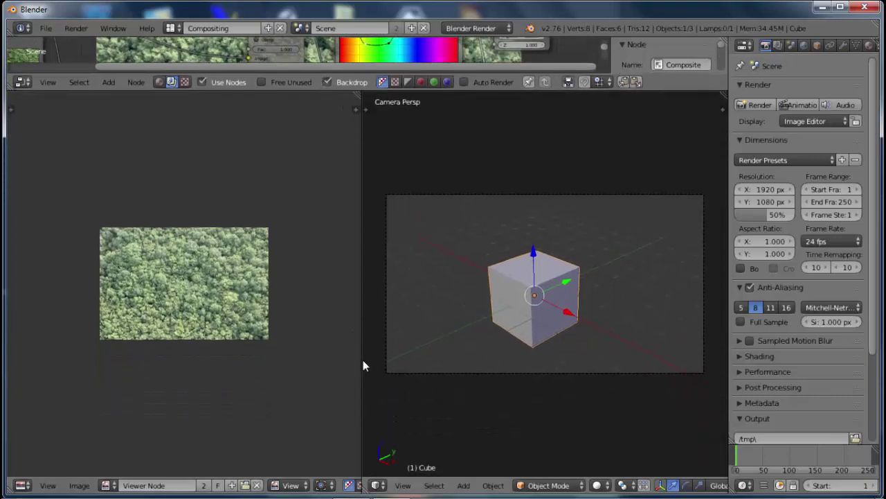
drag(361, 359, 654, 344)
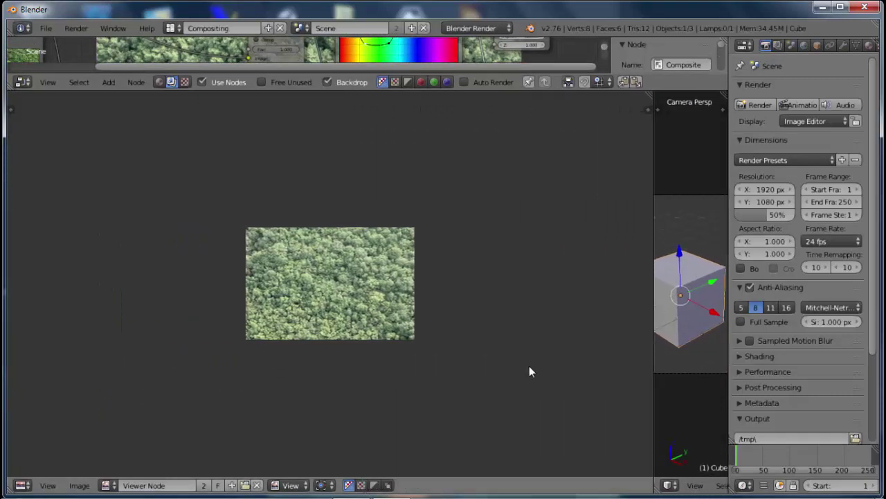
click(22, 485)
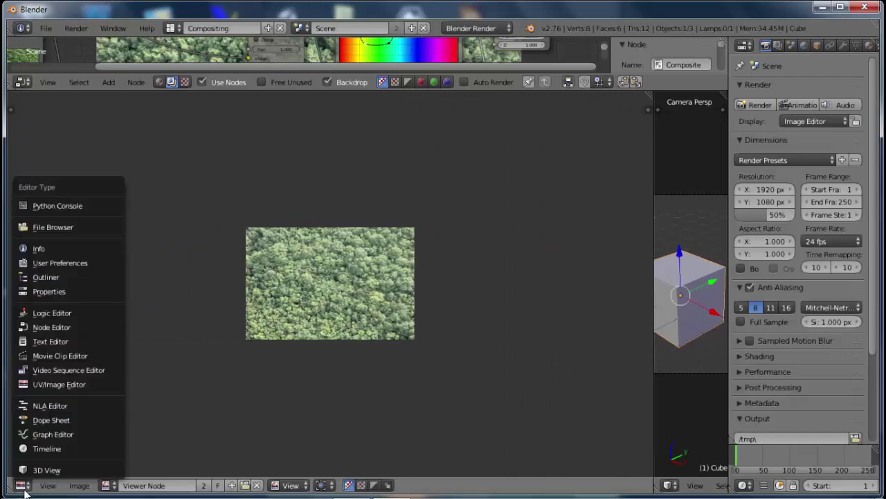
click(47, 383)
scroll(351, 304, up, 2)
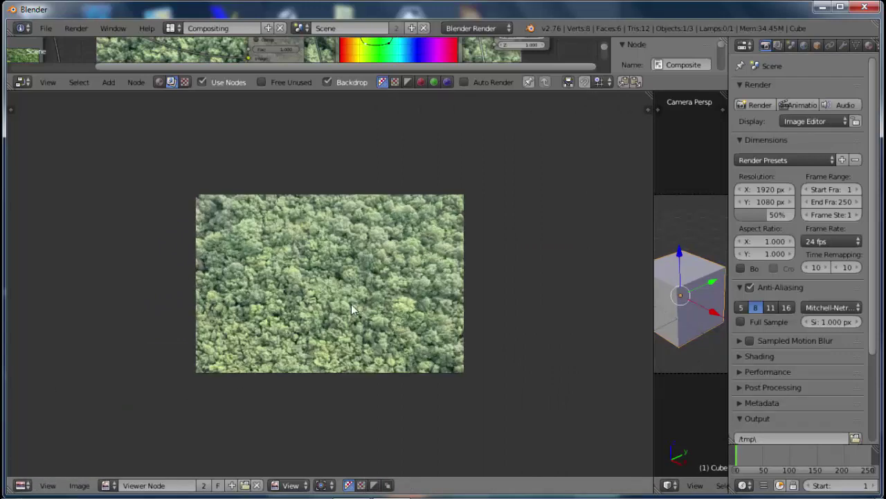
scroll(351, 304, up, 2)
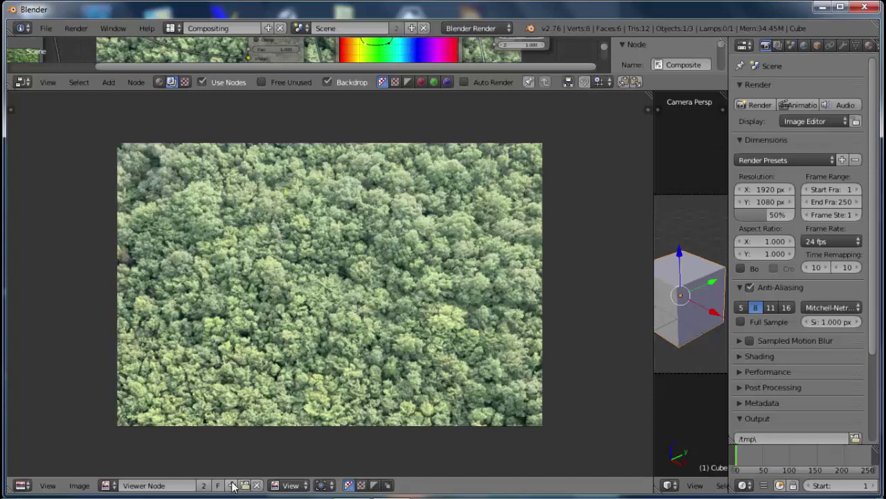
Step: Unlink the Viewer Node image and create a new 1024×1024 black image named PRADERA
click(257, 484)
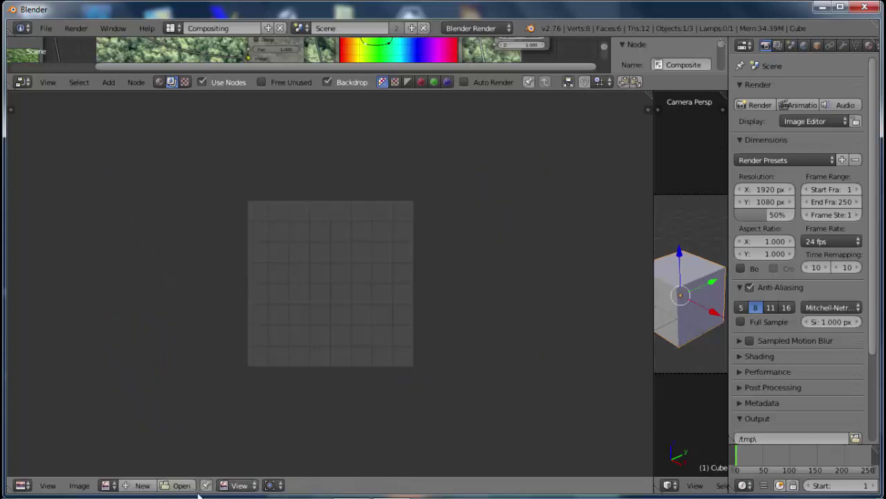
click(138, 485)
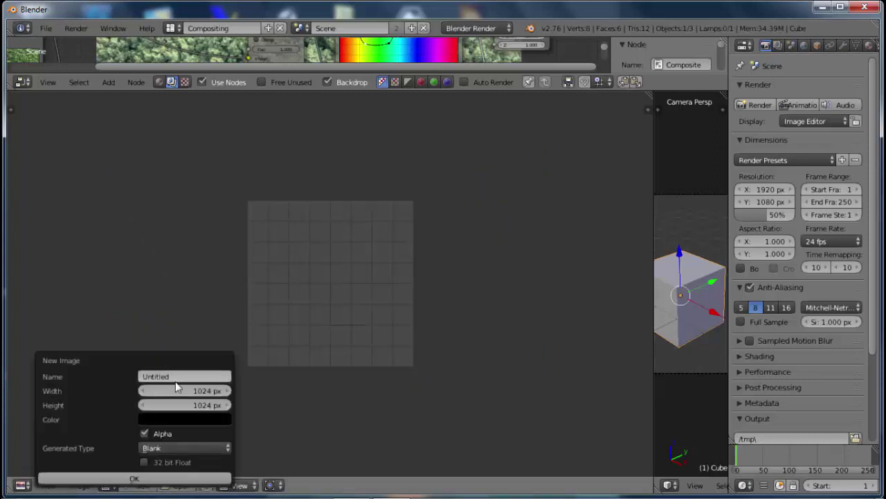
click(173, 380)
text(B)
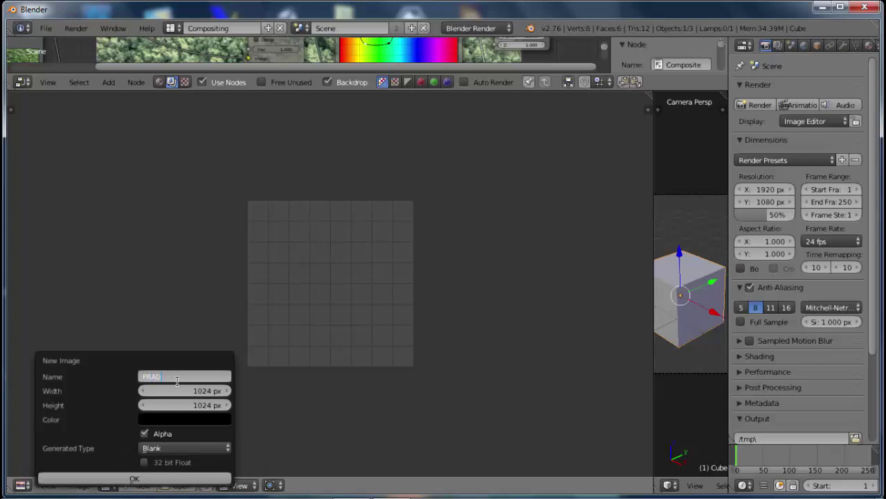
key(Return)
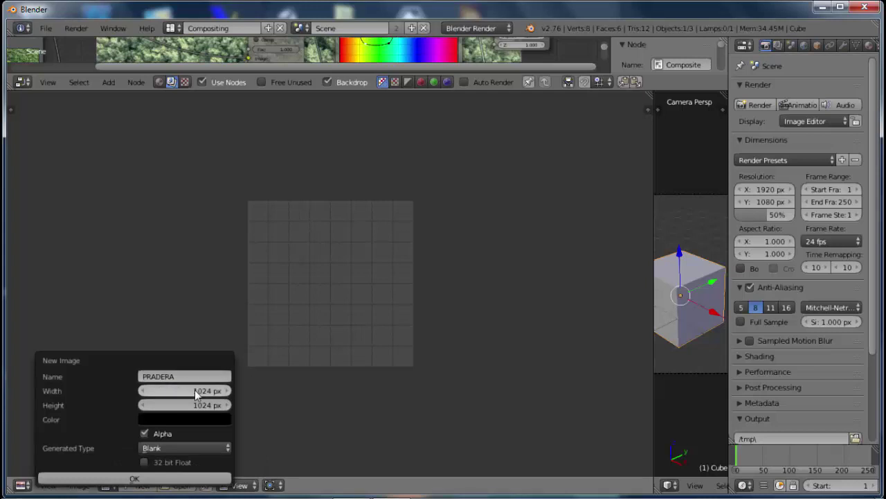
click(168, 483)
key(Home)
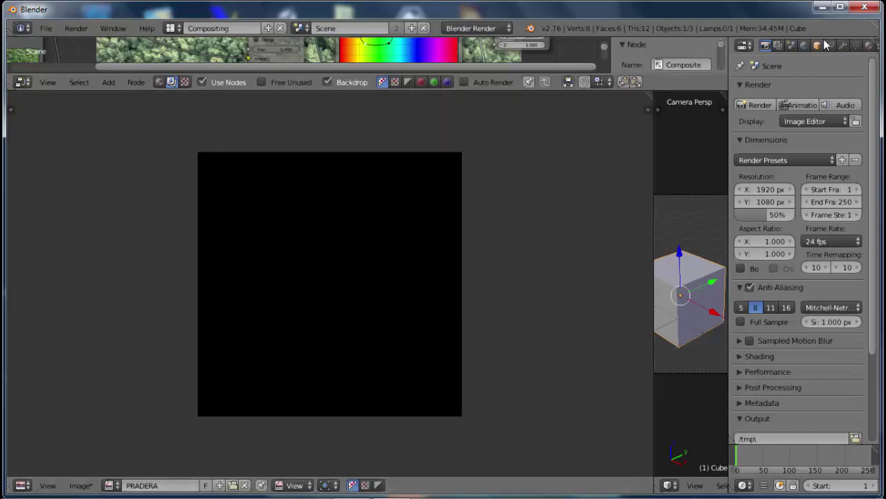
Step: Switch Texture properties to the TexDraw brush texture and create a new texture
scroll(823, 44, down, 2)
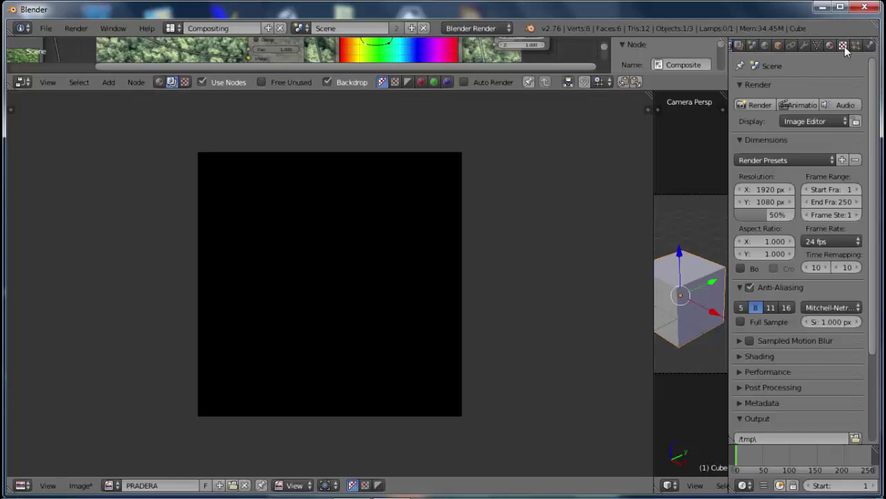
click(843, 45)
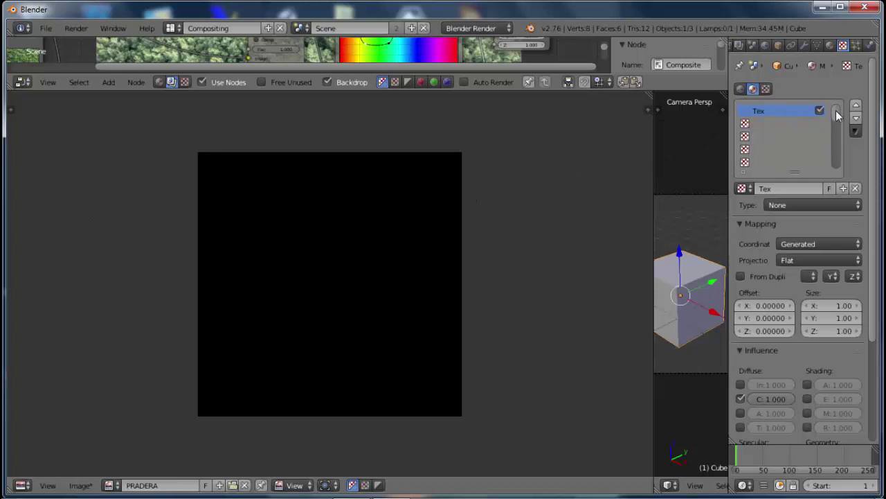
click(766, 88)
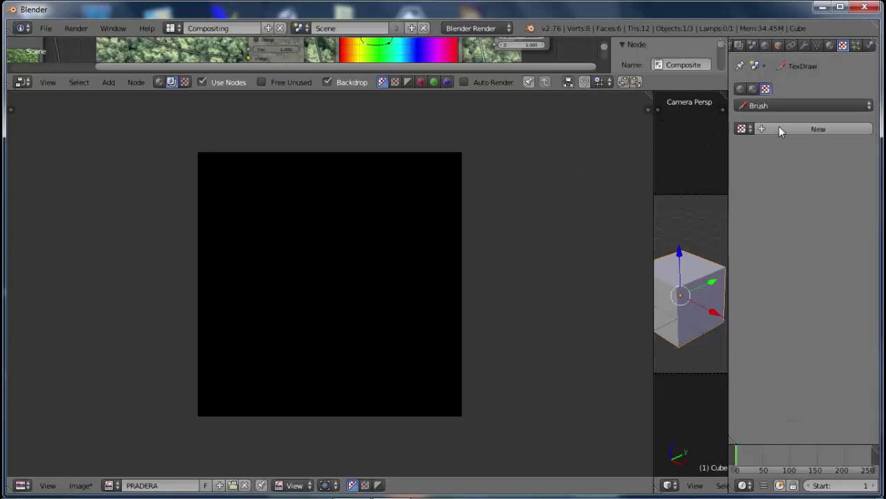
click(762, 107)
click(742, 128)
click(795, 129)
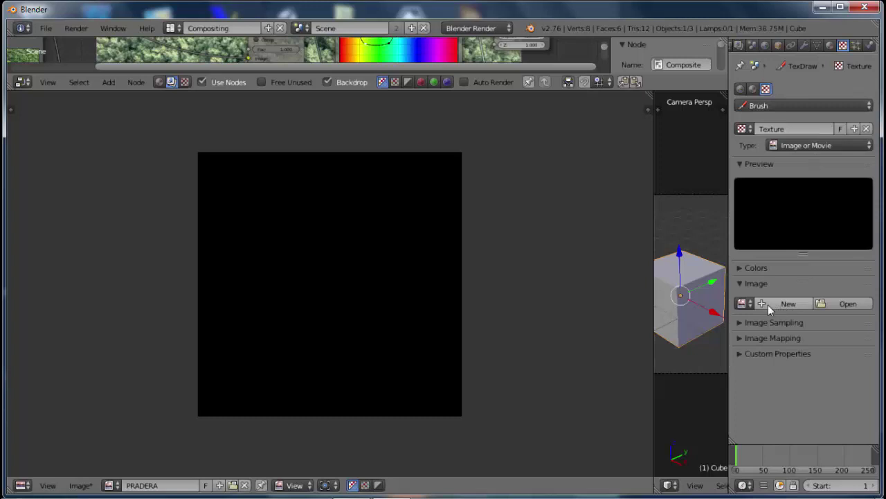
Step: Load pradera_seamless.png from the texturas folder into the brush's new image texture
click(826, 304)
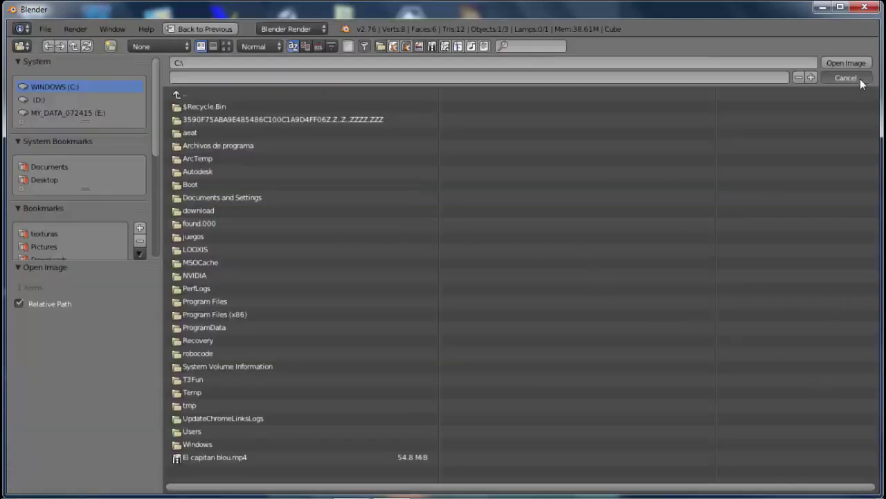
click(826, 77)
click(742, 303)
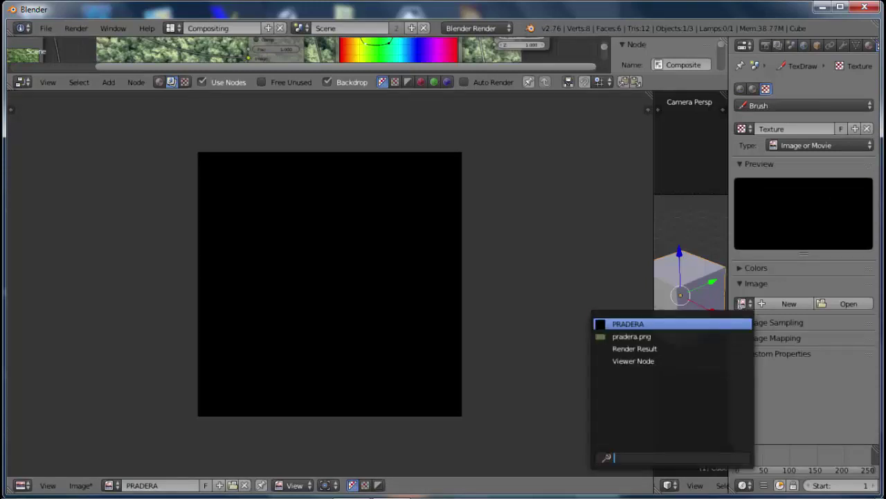
click(844, 306)
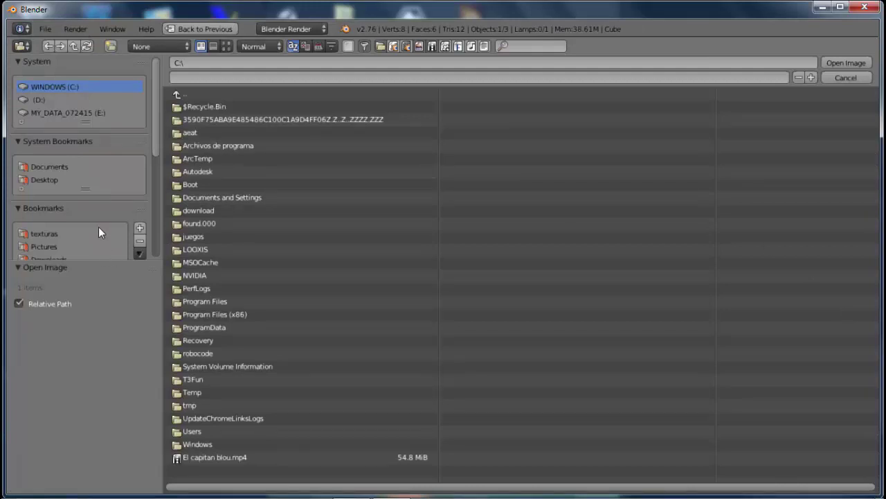
click(44, 234)
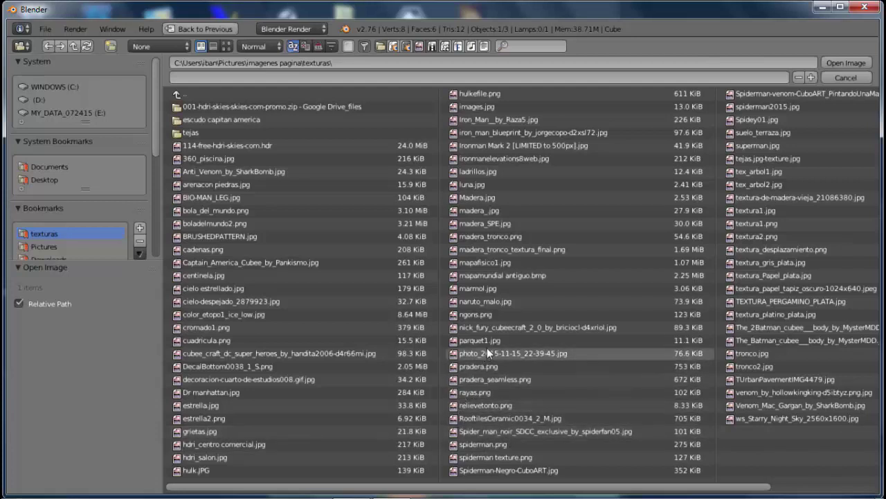
click(489, 379)
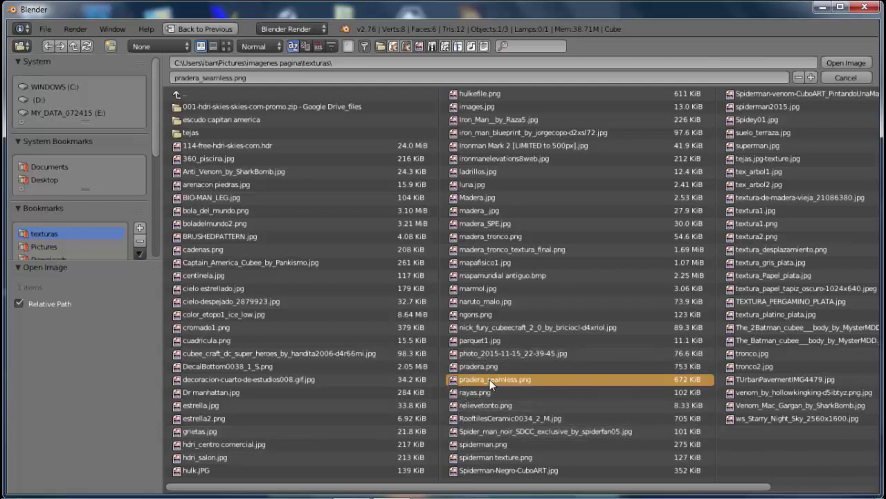
click(845, 64)
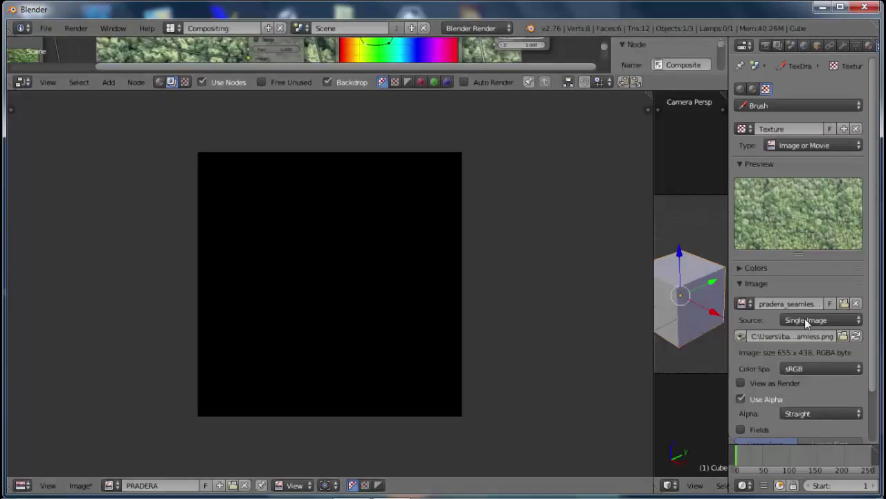
scroll(800, 219, down, 2)
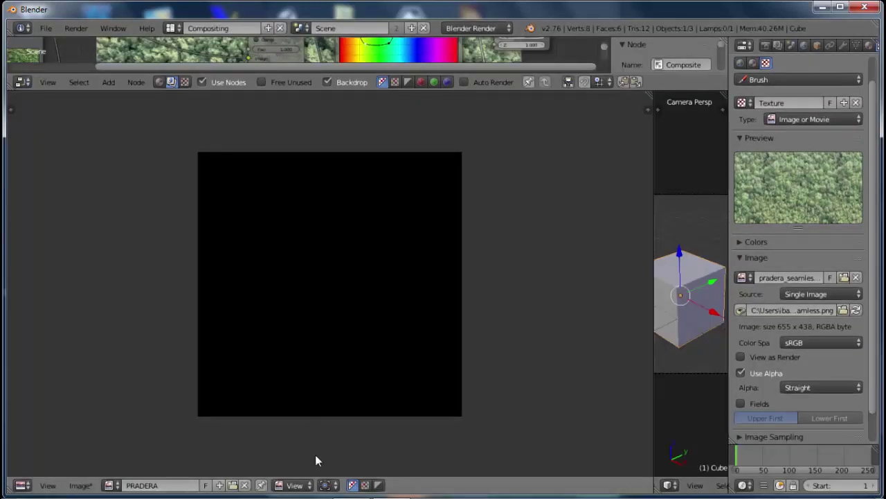
Step: Put the image editor in Paint mode with TexDraw at strength 1.000 and radius 97 px
click(308, 486)
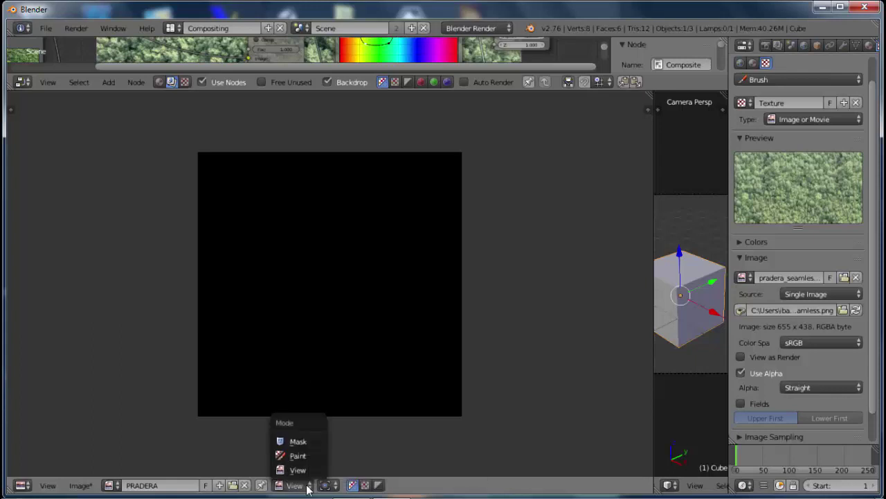
click(298, 455)
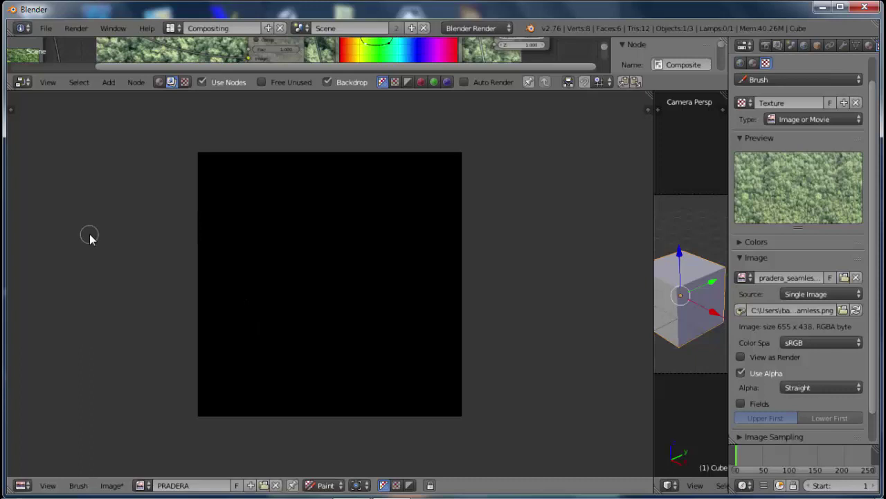
key(t)
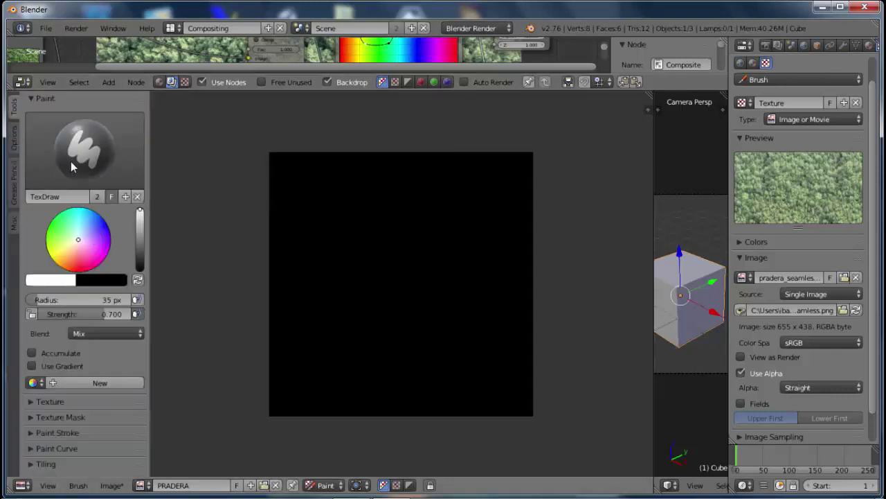
click(87, 145)
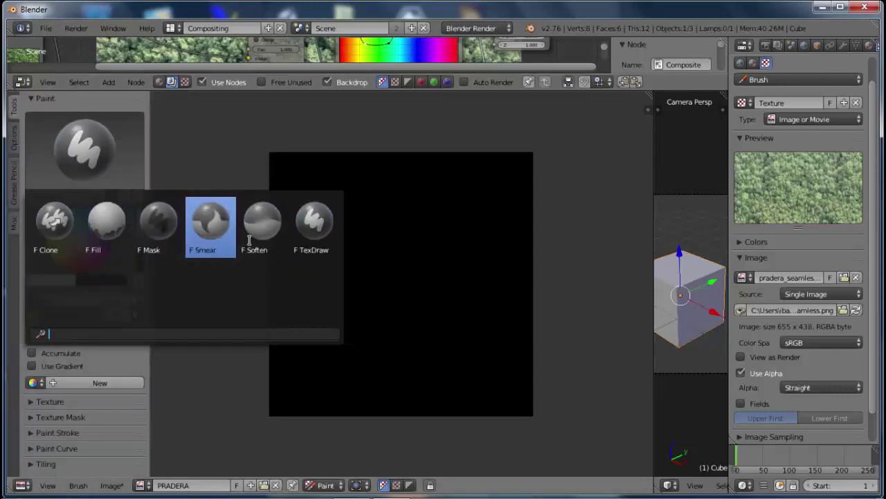
click(307, 234)
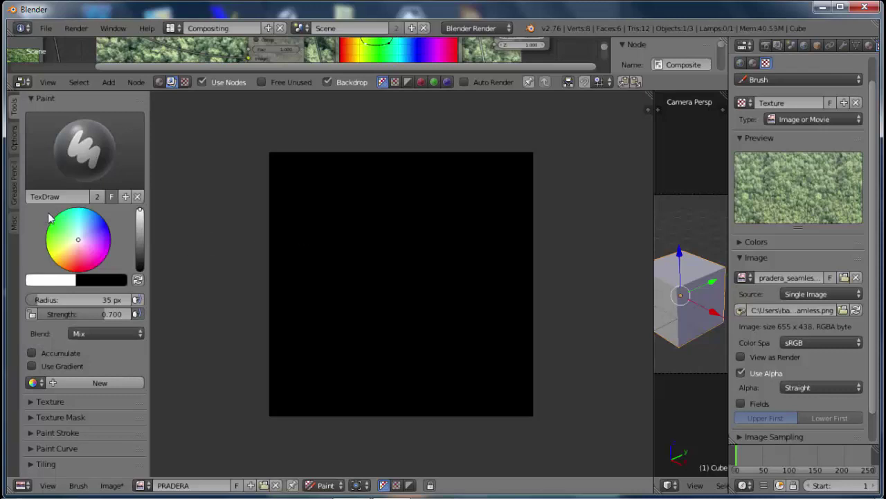
drag(103, 314, 133, 317)
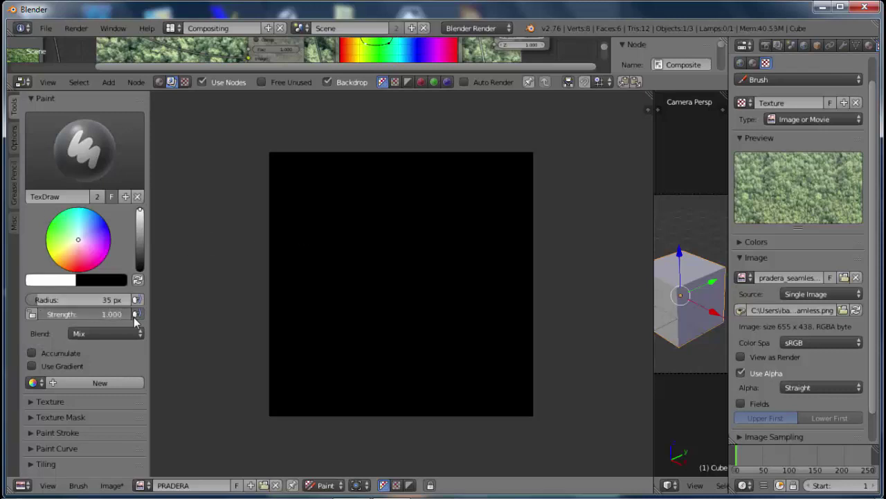
drag(37, 298, 79, 303)
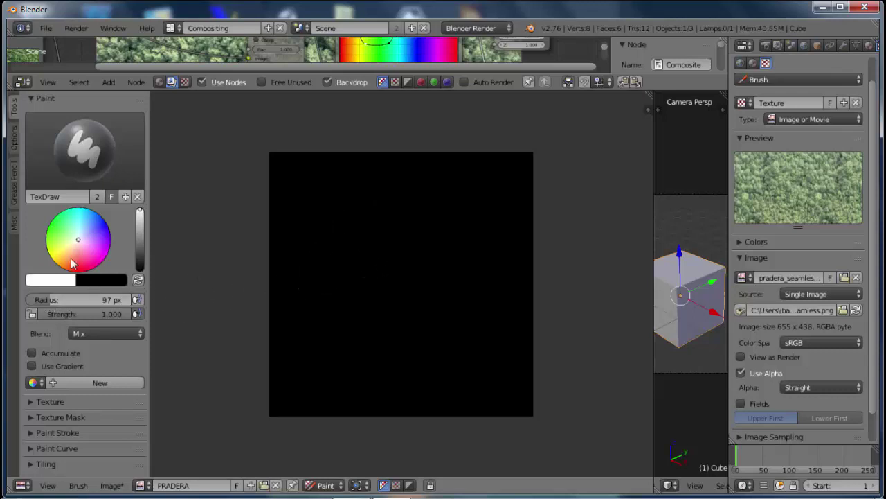
Step: Assign the forest Texture to the brush with Stencil mapping and reset its transform
click(59, 402)
scroll(112, 313, down, 5)
scroll(114, 316, down, 3)
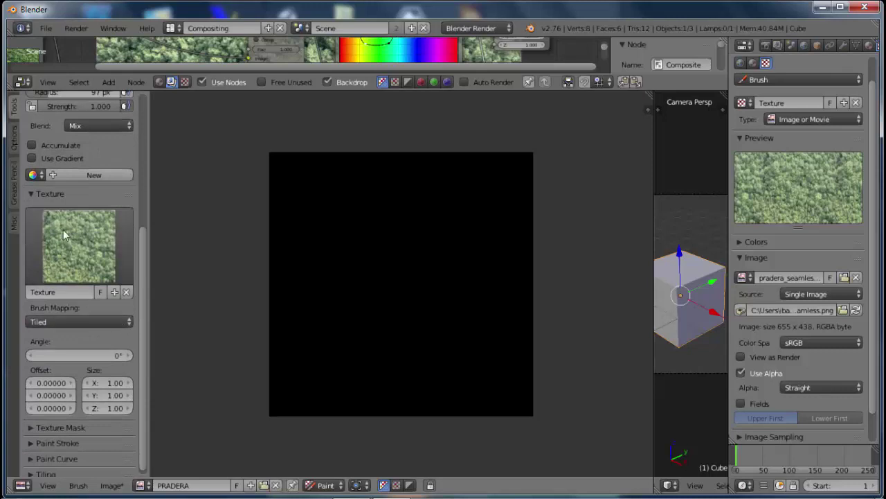
click(80, 244)
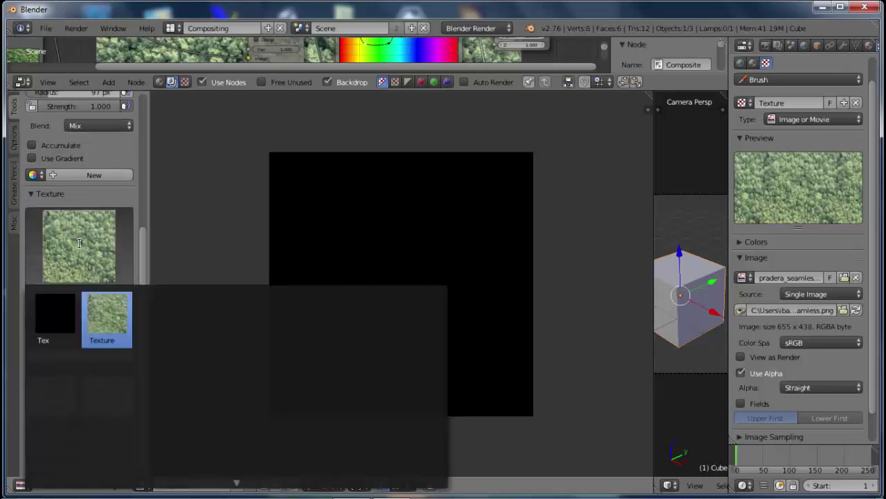
click(104, 326)
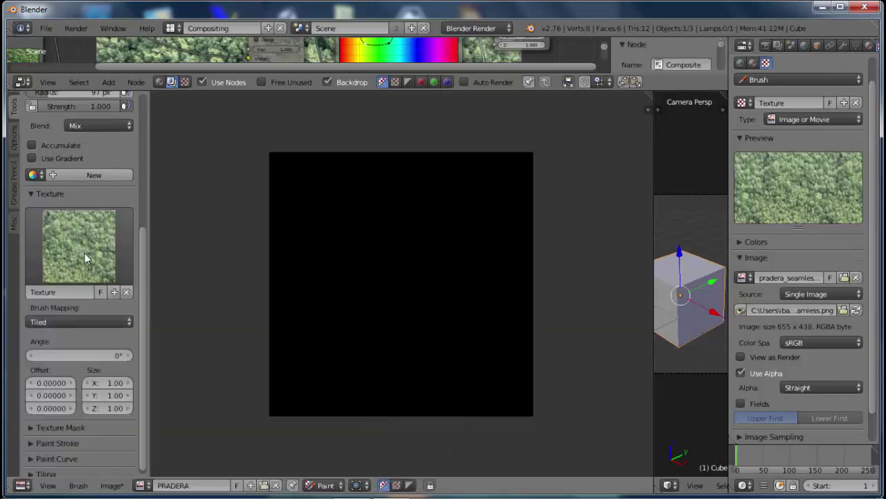
click(87, 320)
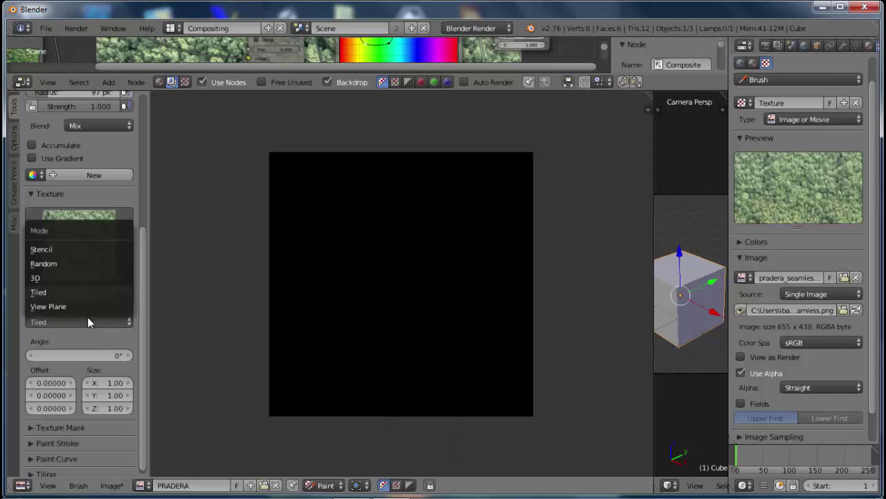
click(76, 251)
scroll(97, 326, down, 2)
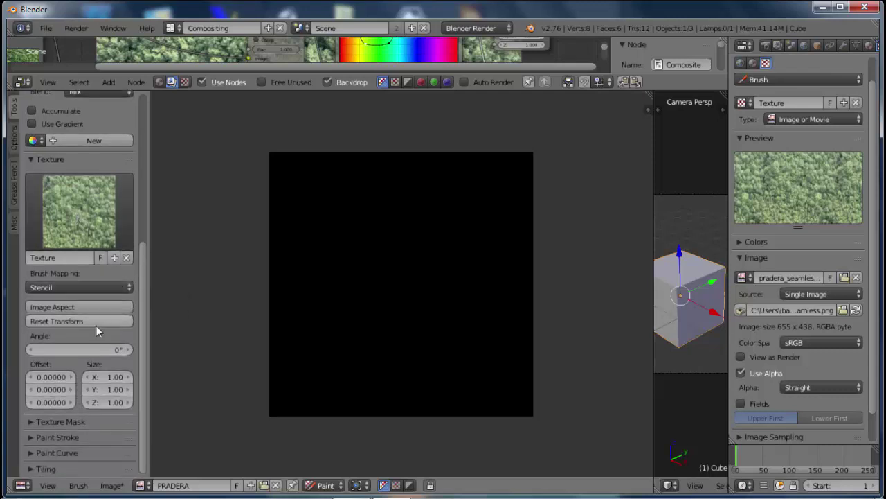
click(96, 321)
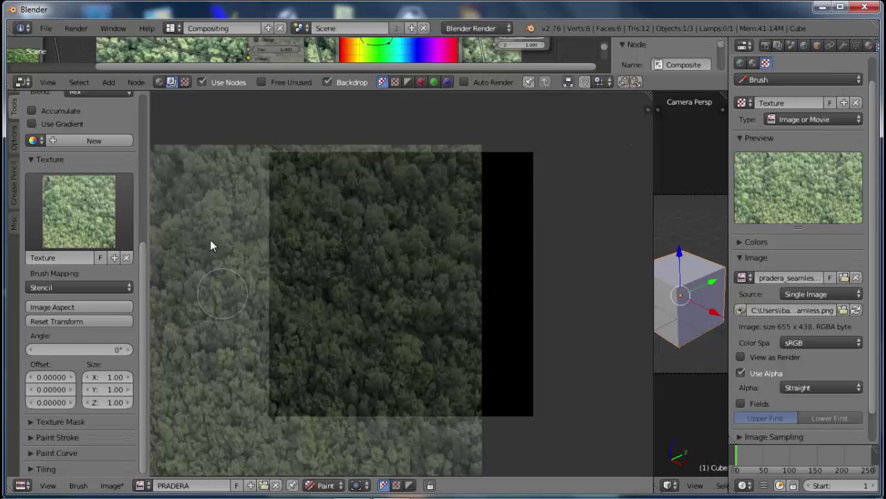
Step: Paint a diagonal forest stroke on the image's upper-left, then start raising the stencil Size X
drag(231, 261, 278, 201)
drag(312, 235, 404, 296)
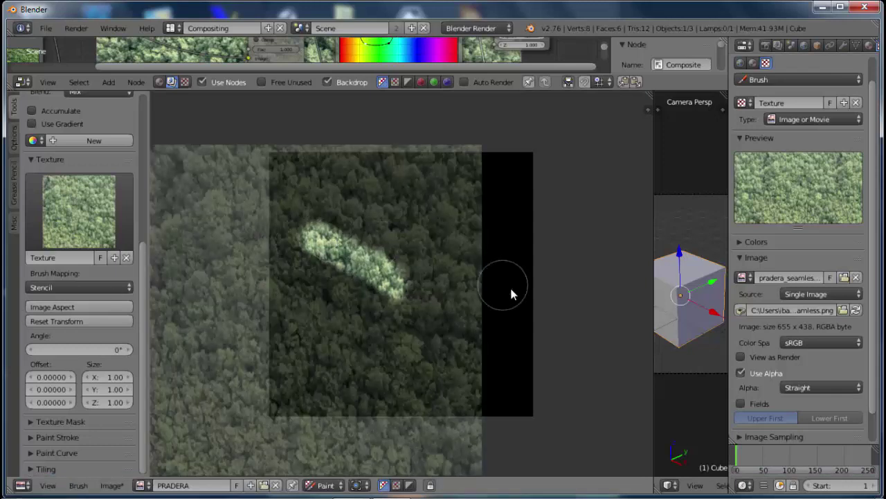
click(127, 381)
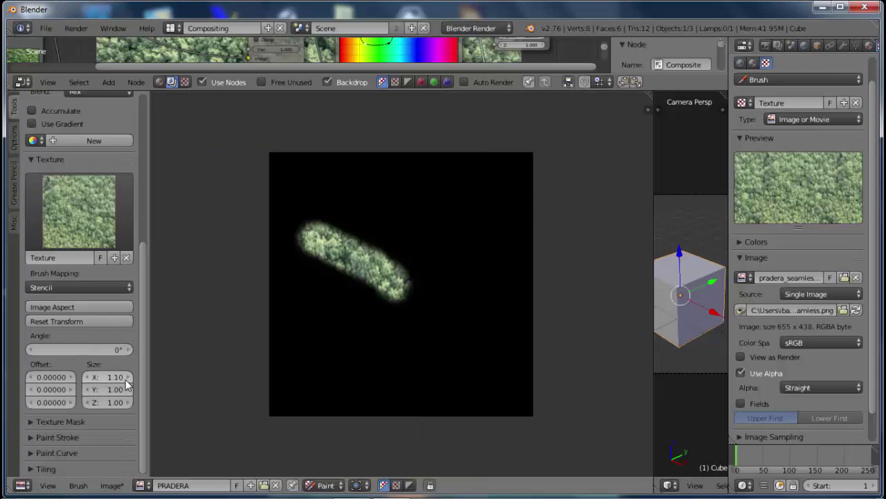
click(121, 381)
Step: Set the stencil texture size to 2.00 on X, Y and Z
text(2)
key(Return)
click(115, 390)
text(2)
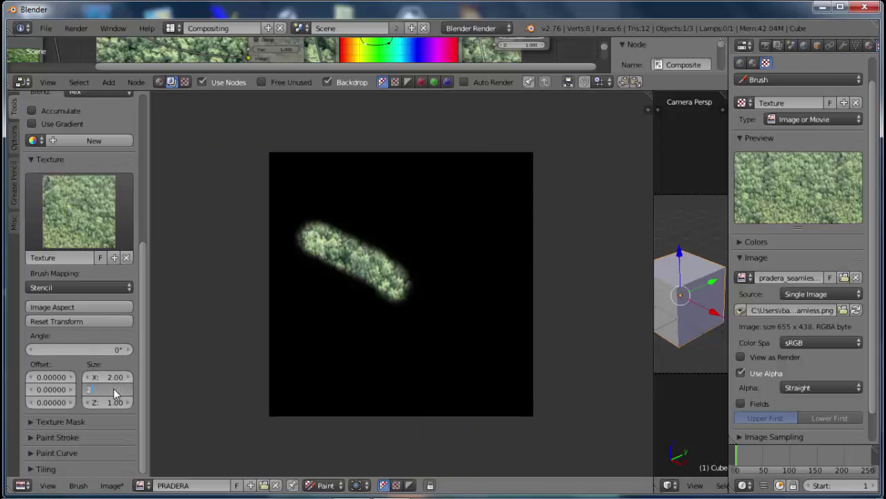
key(Return)
click(104, 402)
text(2)
key(Return)
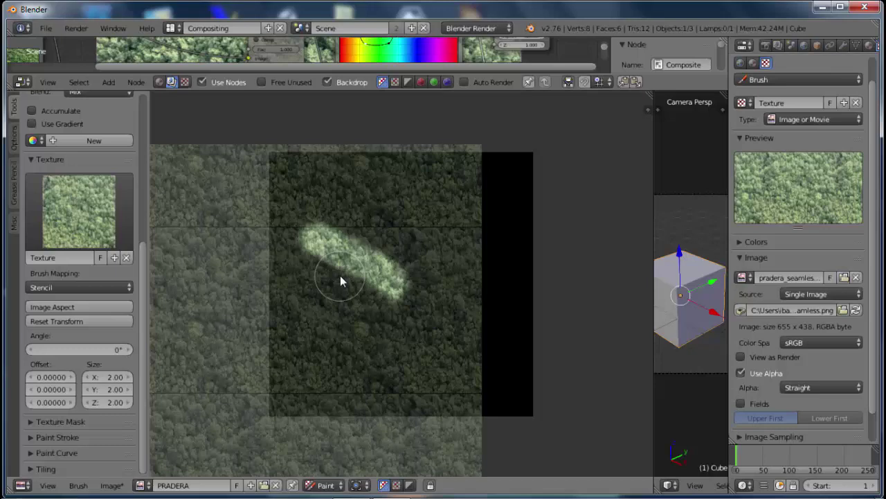
Step: Move the stencil overlay up and to the left
scroll(374, 315, up, 3)
scroll(374, 315, up, 1)
scroll(374, 315, up, 1)
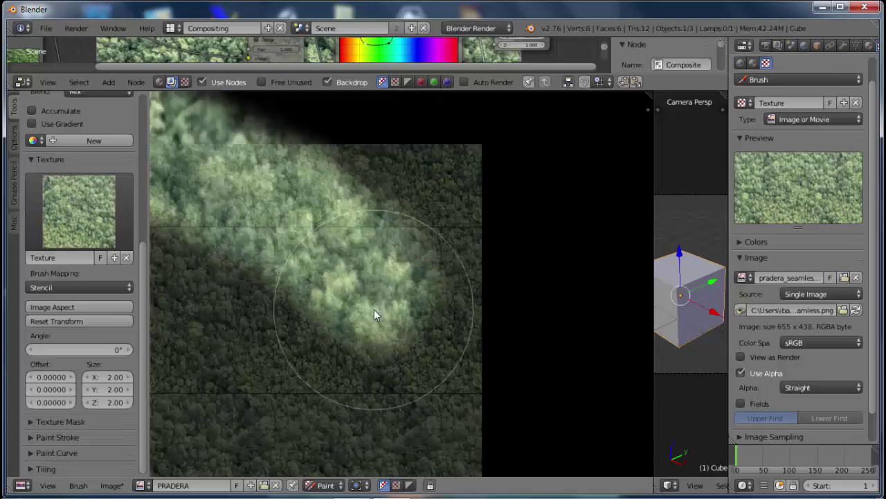
scroll(374, 309, down, 3)
scroll(374, 309, down, 3)
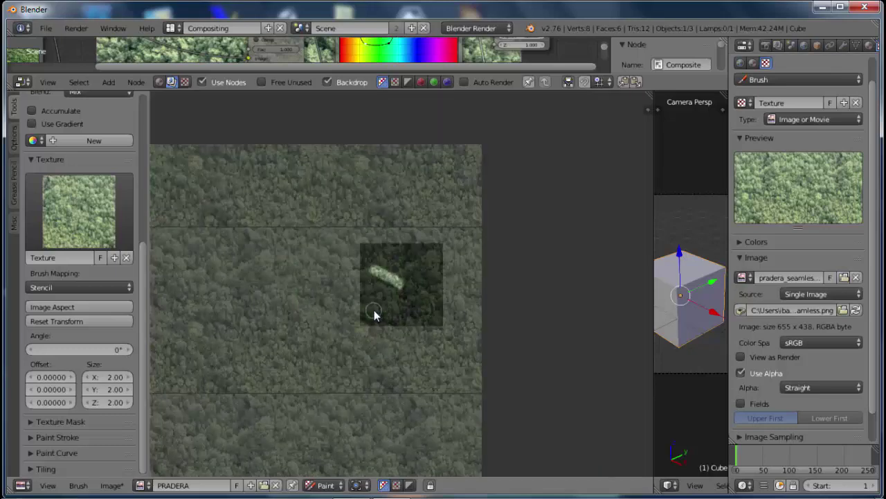
scroll(374, 315, up, 1)
scroll(374, 315, up, 5)
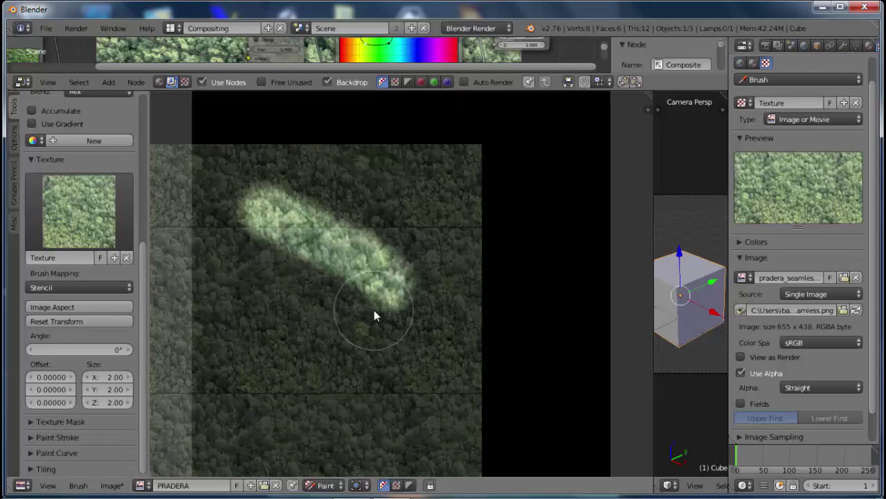
scroll(374, 315, down, 1)
scroll(374, 315, down, 2)
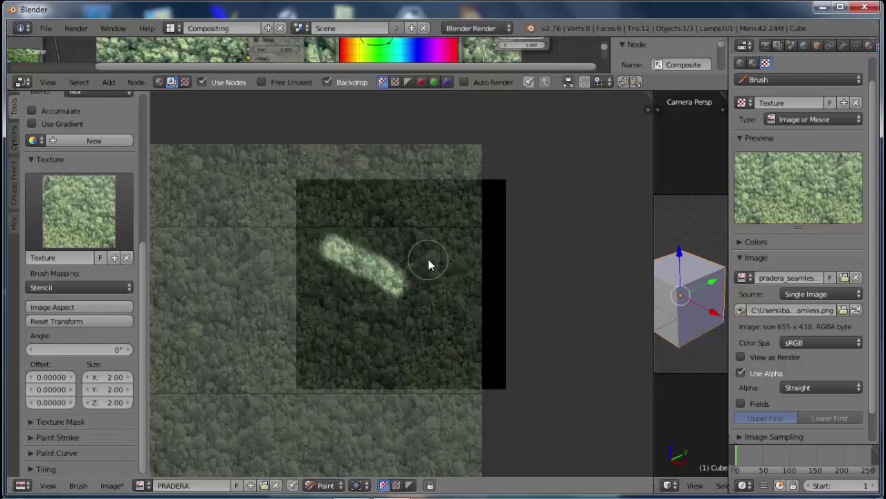
mouse_move(406, 284)
right_down()
mouse_move(346, 260)
mouse_move(356, 310)
mouse_move(327, 288)
mouse_move(347, 279)
right_up()
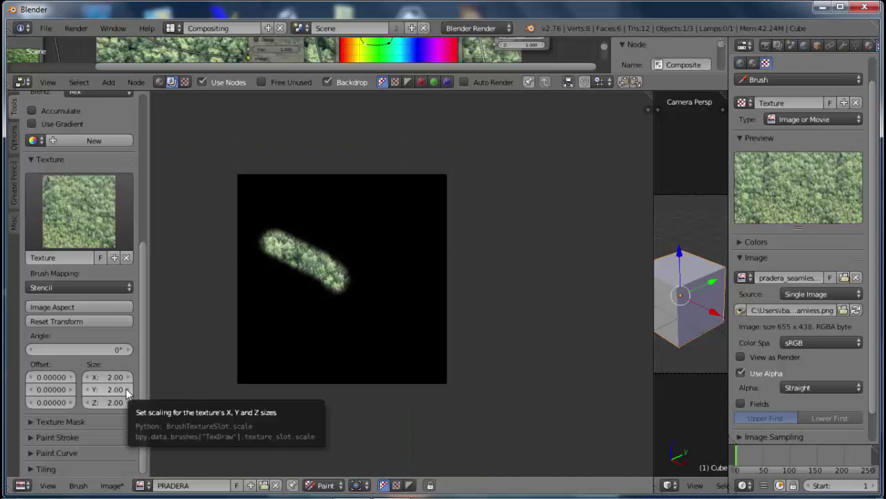
Step: Try stencil sizes of Y 2.20 and X 5, then return both Size X and Y to 2
click(127, 390)
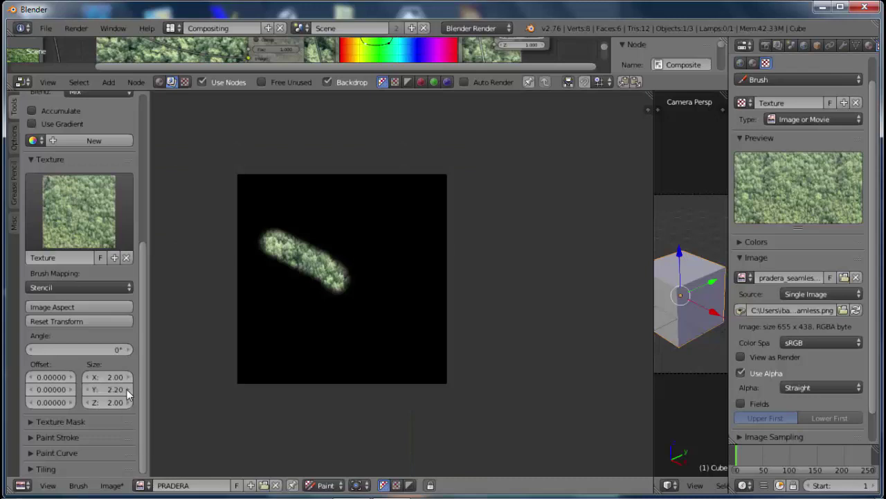
click(127, 389)
click(118, 388)
text(2.2)
key(Return)
click(113, 374)
text(5)
key(Return)
text(2)
key(Return)
Step: Try stencil X offsets of 1 and 10, then reset Offset X to 0
drag(44, 377, 61, 373)
drag(43, 374, 62, 373)
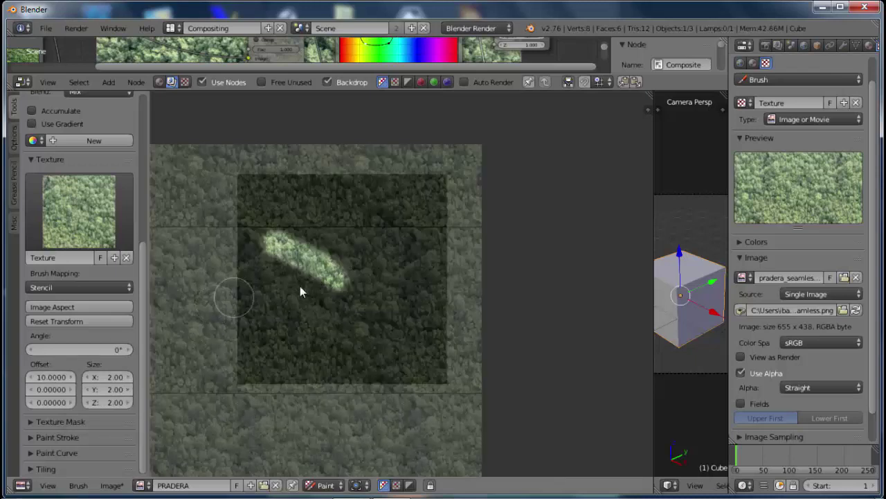
click(43, 376)
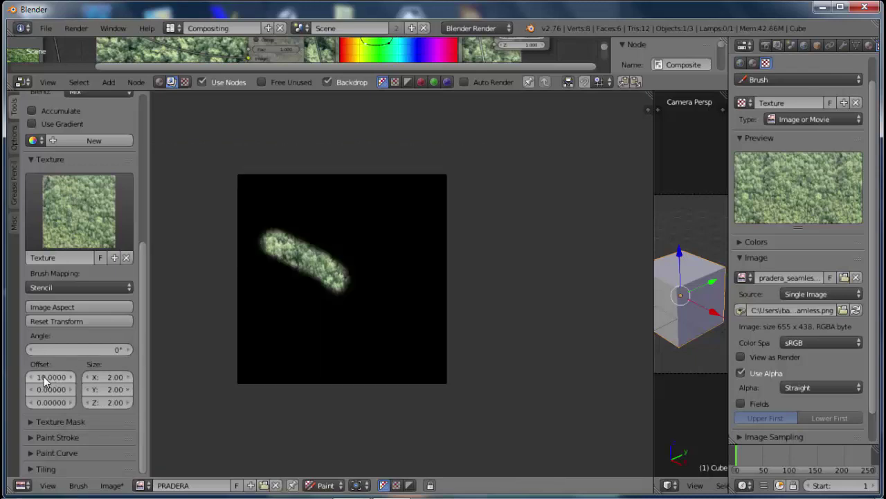
text(0)
key(Return)
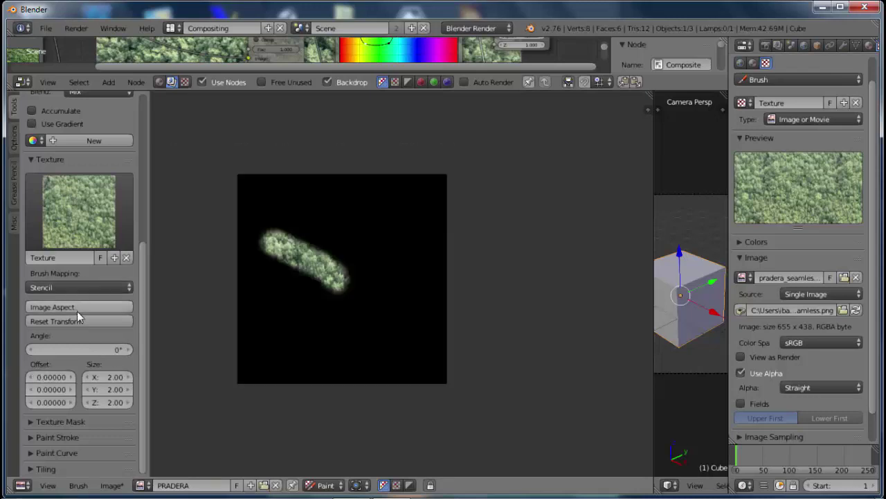
Step: Glance at the Texture Mask and Stroke settings, then expand the stencil Tiling options
click(67, 420)
click(62, 424)
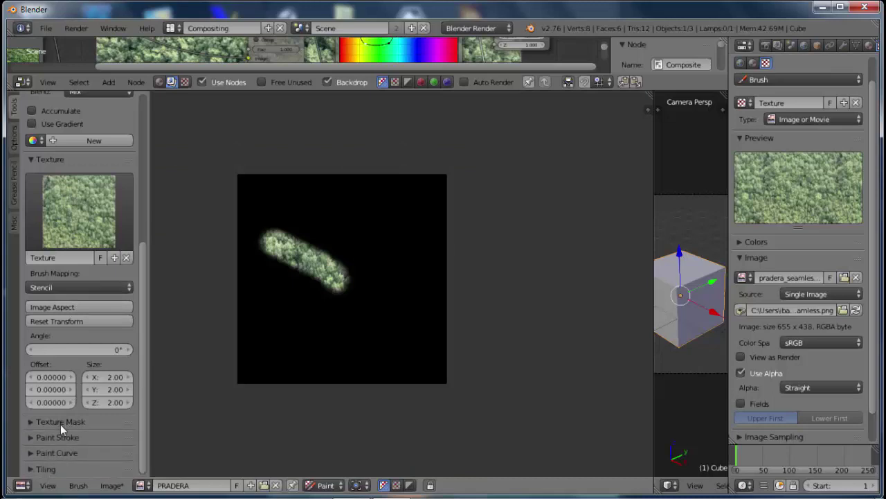
click(55, 436)
scroll(88, 400, down, 5)
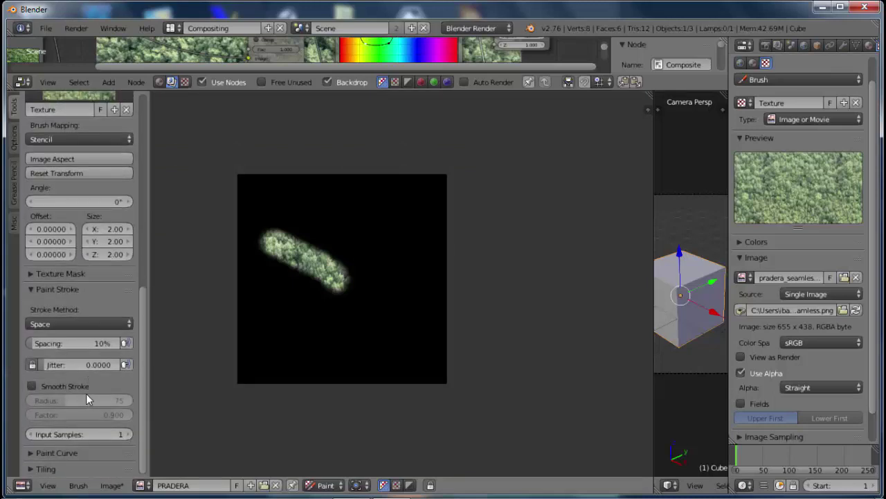
click(59, 289)
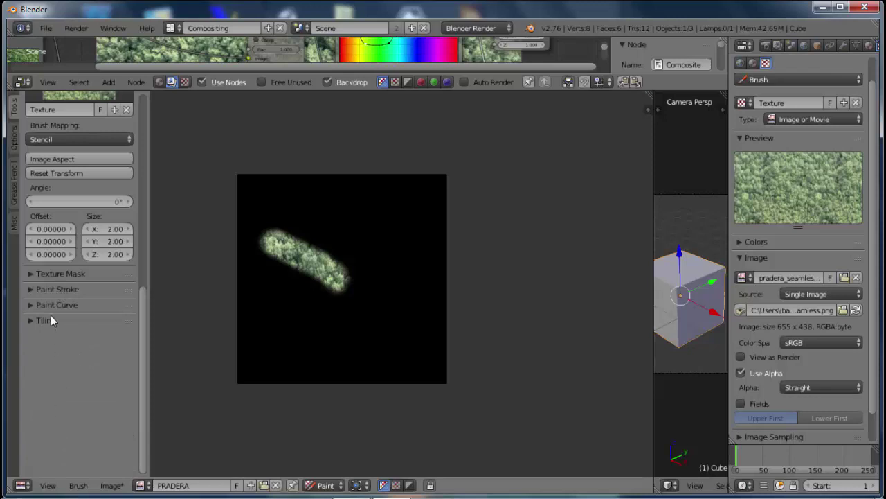
click(48, 322)
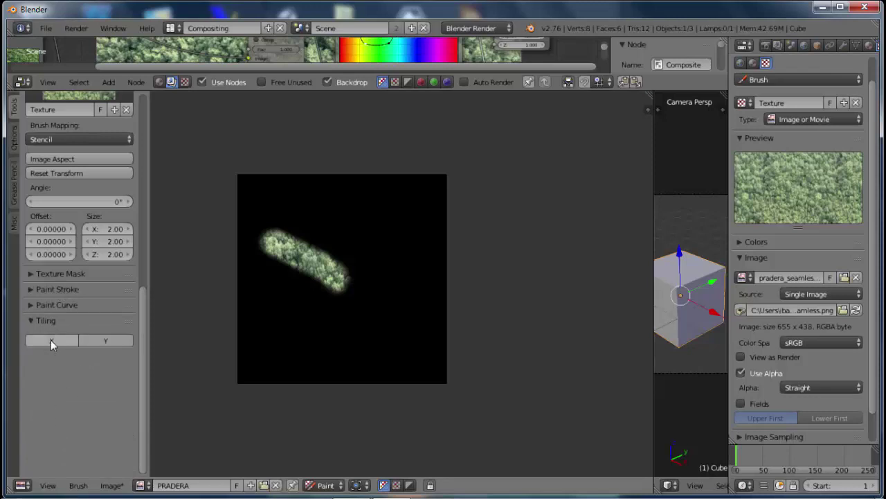
Step: Paint forest through the stencil along the square's top, left, bottom and right edges
drag(383, 265, 488, 271)
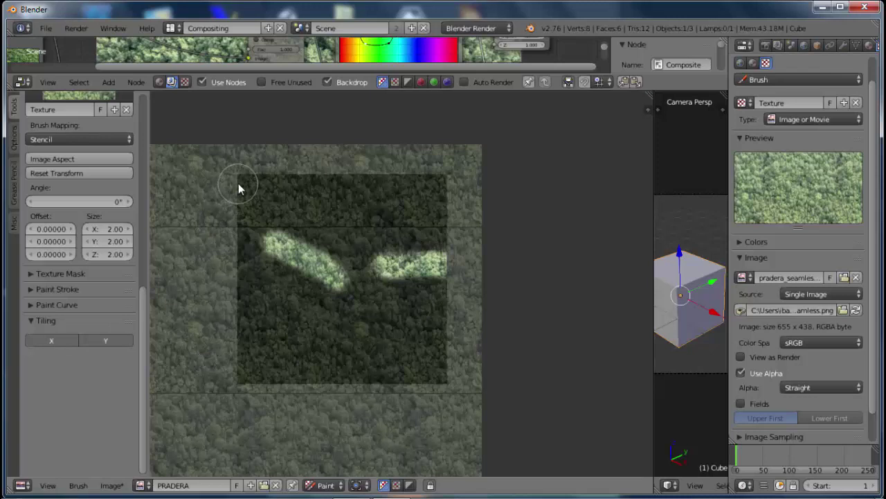
drag(238, 188, 239, 376)
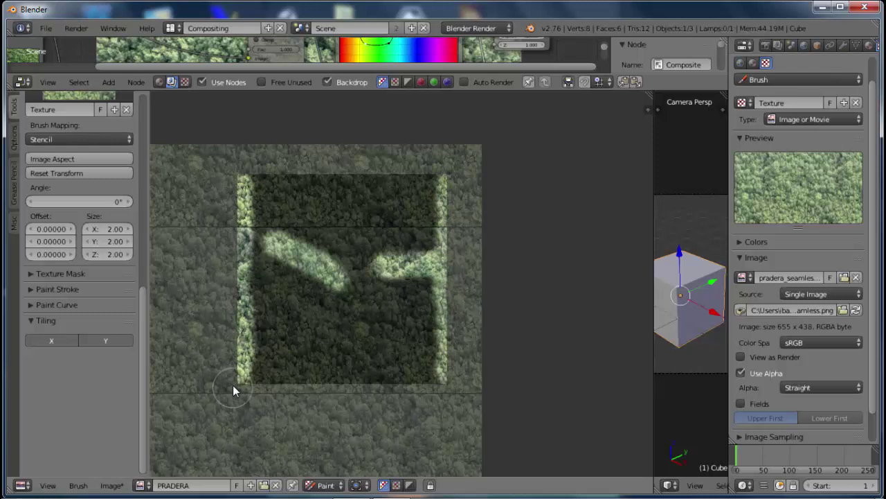
drag(234, 384, 437, 385)
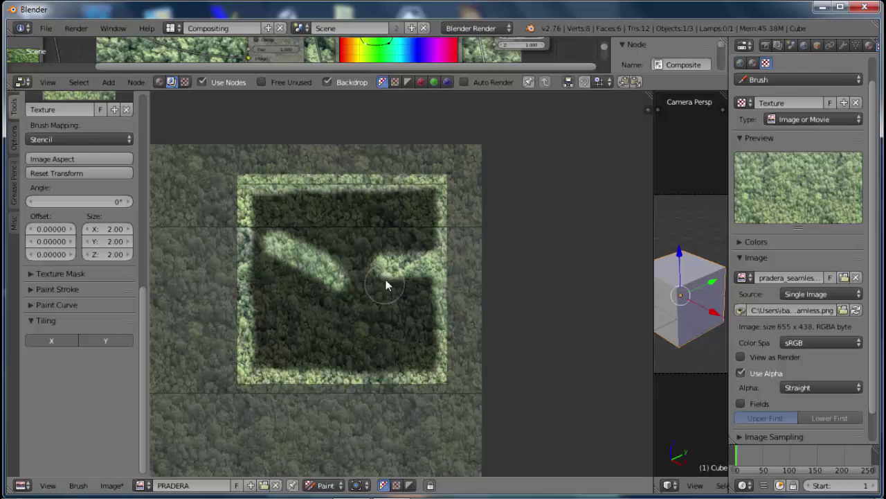
mouse_move(333, 281)
right_down()
mouse_move(323, 334)
mouse_move(309, 324)
right_up()
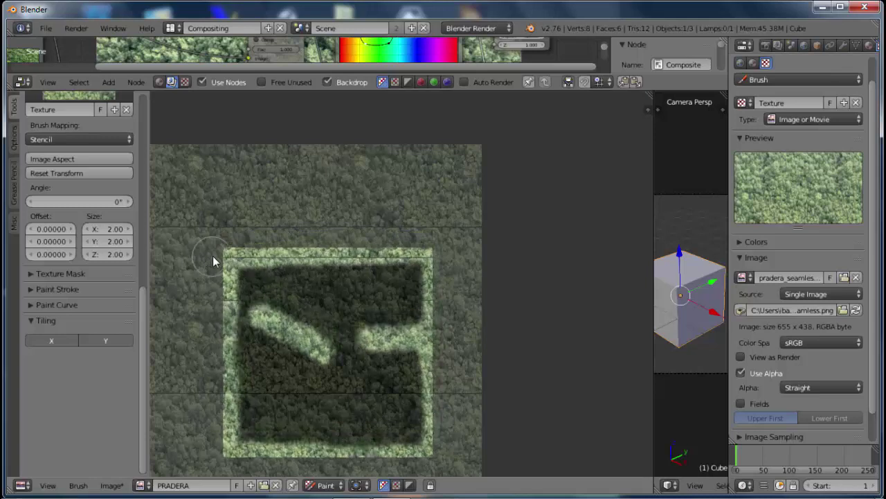
drag(213, 253, 430, 255)
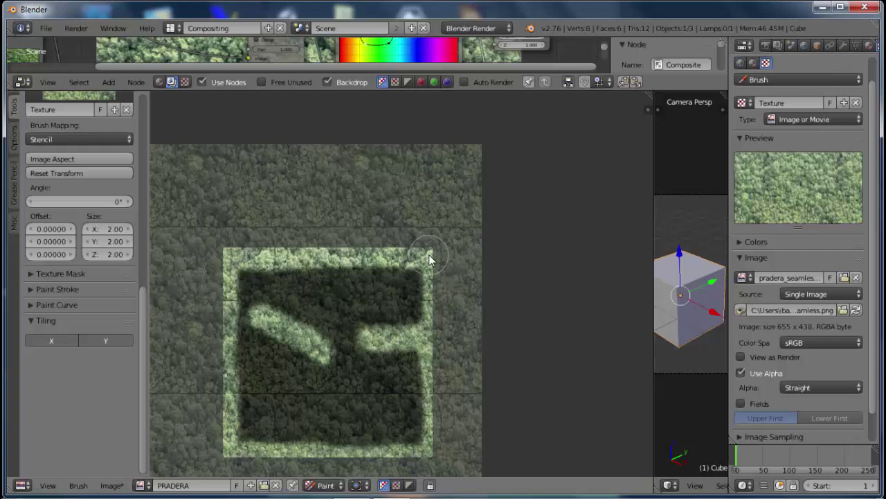
mouse_move(429, 259)
mouse_down()
mouse_move(422, 296)
mouse_move(435, 442)
mouse_up()
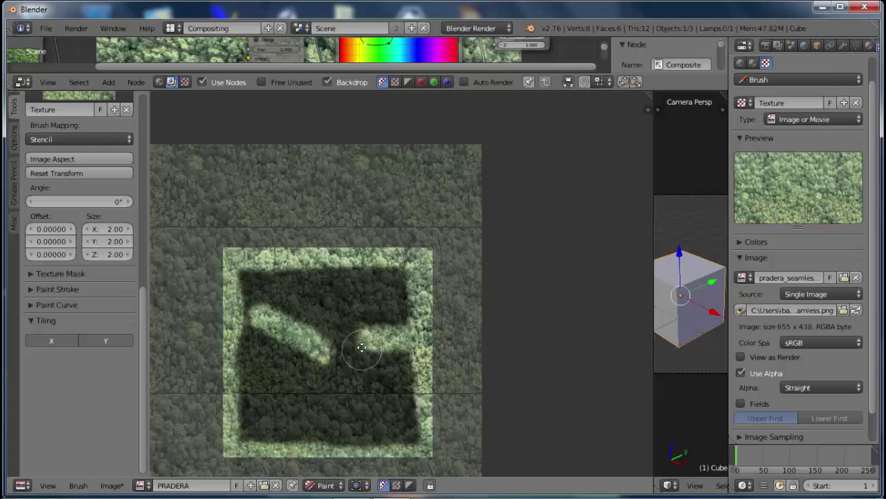
Step: Reposition the stencil and brighten the remaining dark patches and gaps inside the square
right_drag(362, 346, 360, 307)
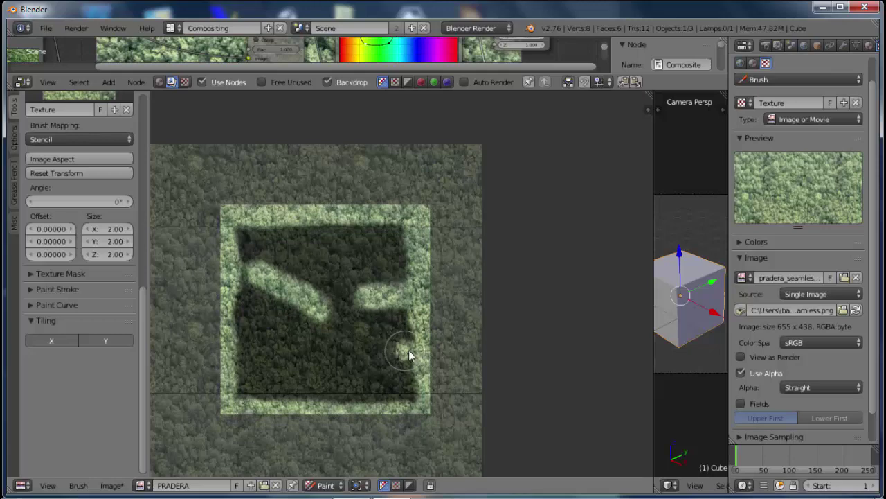
right_drag(342, 300, 348, 311)
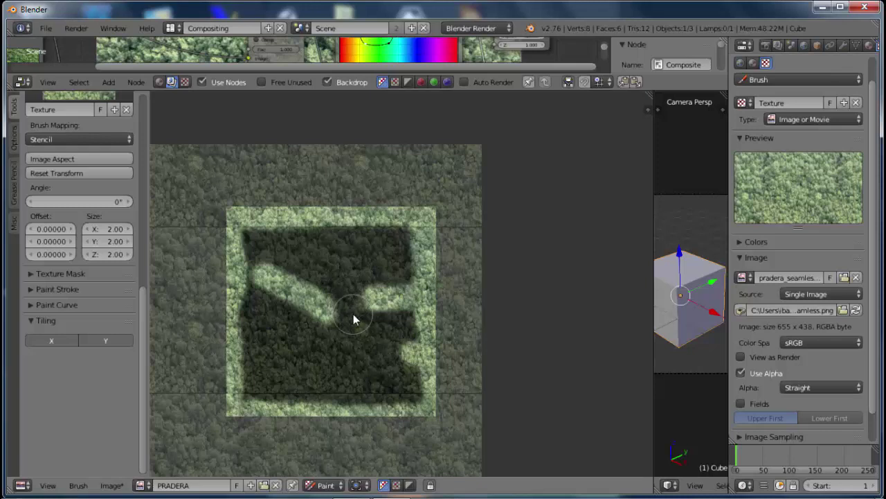
drag(354, 315, 336, 309)
right_drag(273, 265, 262, 282)
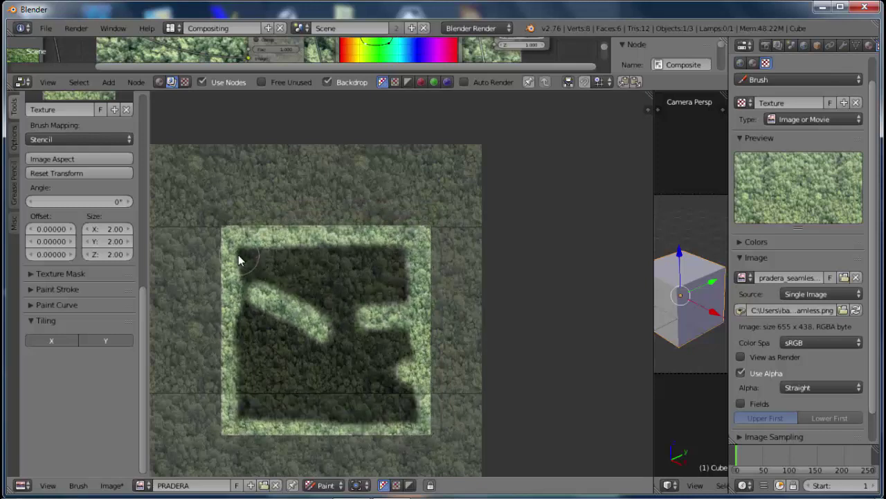
drag(279, 253, 373, 253)
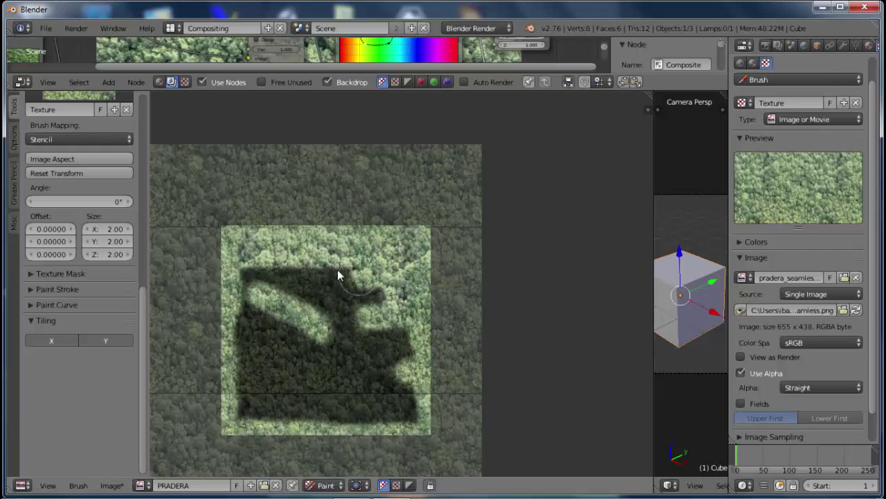
mouse_move(337, 269)
mouse_down()
mouse_move(250, 267)
mouse_move(342, 290)
mouse_move(265, 314)
mouse_move(393, 322)
mouse_move(258, 327)
mouse_move(381, 332)
mouse_move(388, 352)
mouse_move(232, 342)
mouse_move(238, 359)
mouse_move(355, 358)
mouse_up()
right_drag(347, 351, 351, 312)
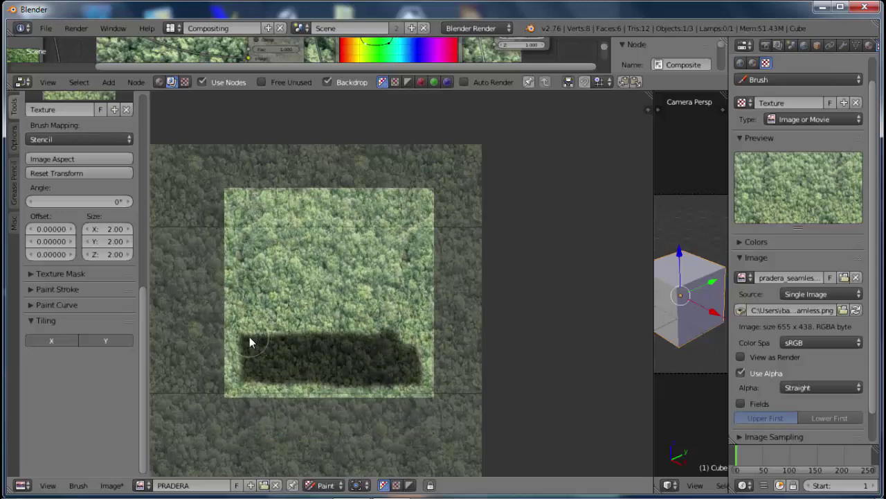
mouse_move(250, 337)
mouse_down()
mouse_move(400, 342)
mouse_move(256, 353)
mouse_move(241, 371)
mouse_move(358, 376)
mouse_up()
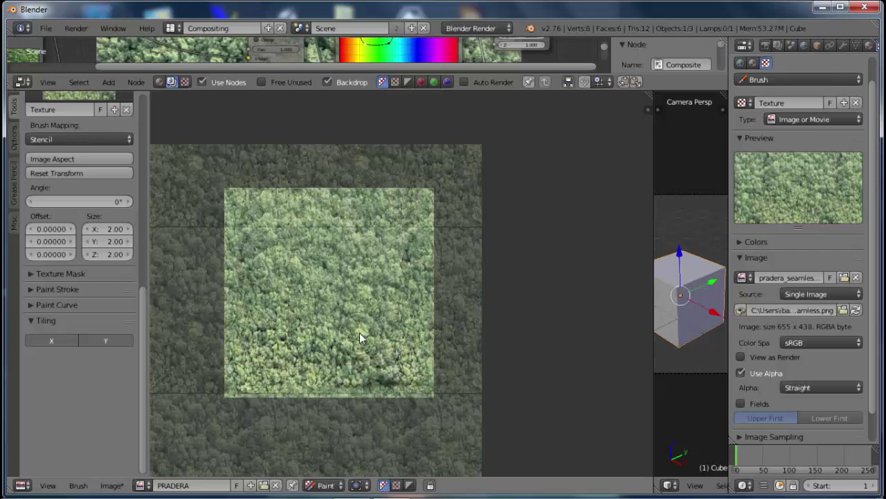
right_drag(360, 332, 358, 316)
drag(420, 370, 335, 361)
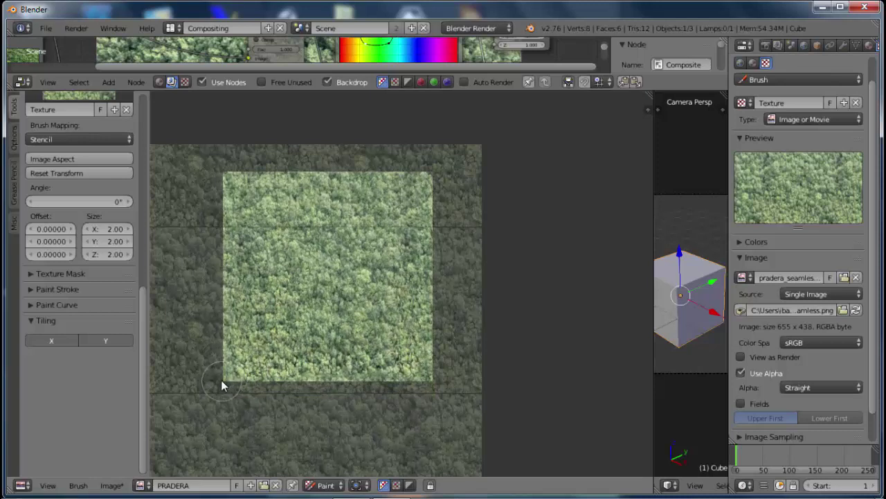
Step: Brighten the bottom strip and left edge with forest paint, recentring the stencil afterwards
drag(221, 379, 442, 379)
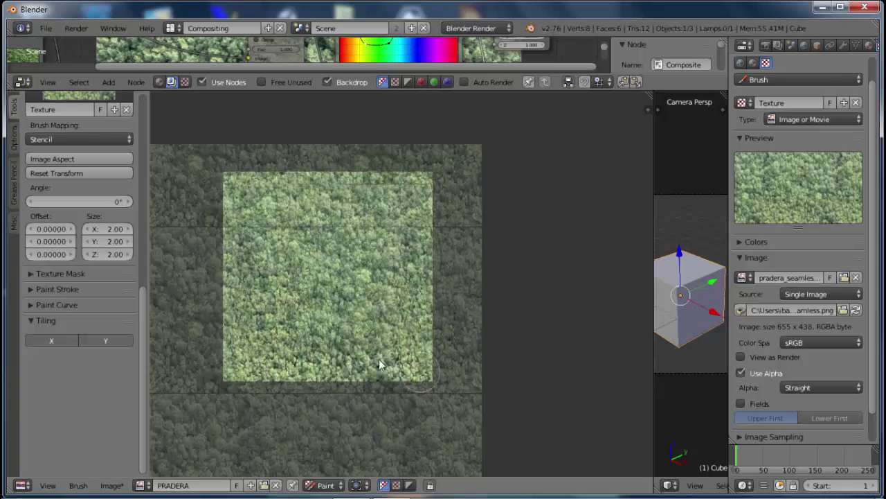
mouse_move(351, 311)
right_down()
mouse_move(343, 364)
mouse_move(383, 334)
mouse_move(615, 319)
right_up()
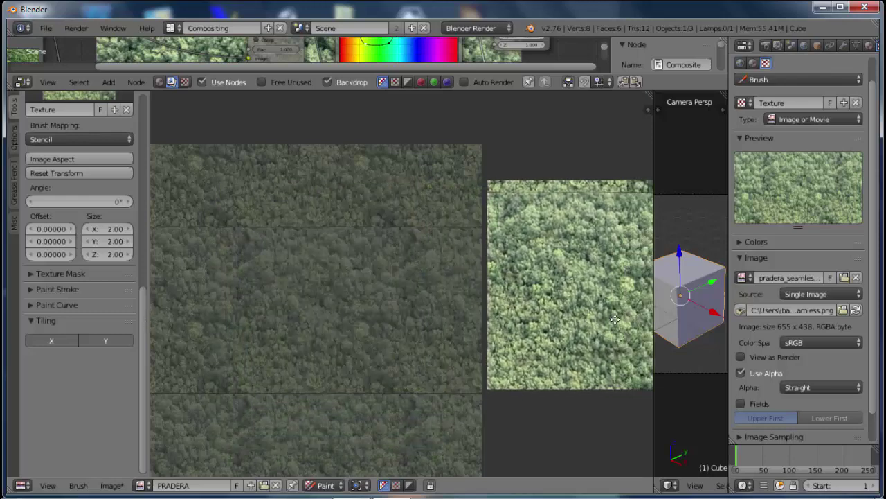
right_drag(615, 319, 362, 396)
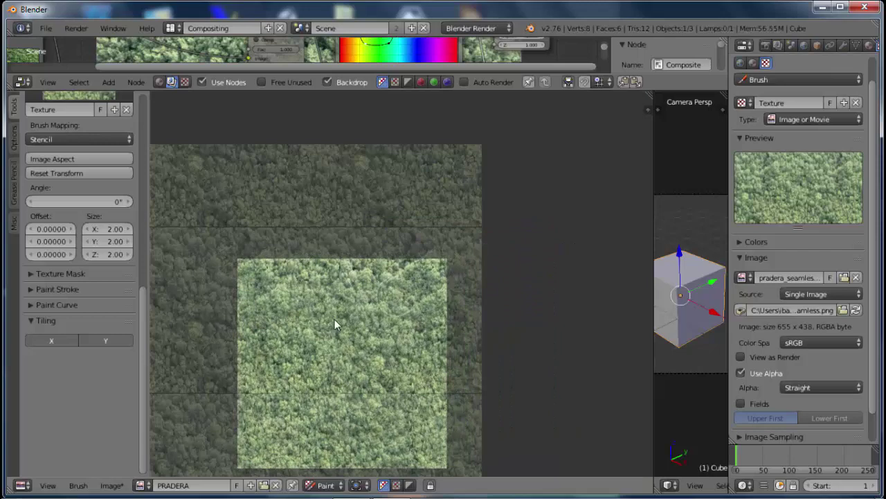
right_drag(372, 351, 561, 299)
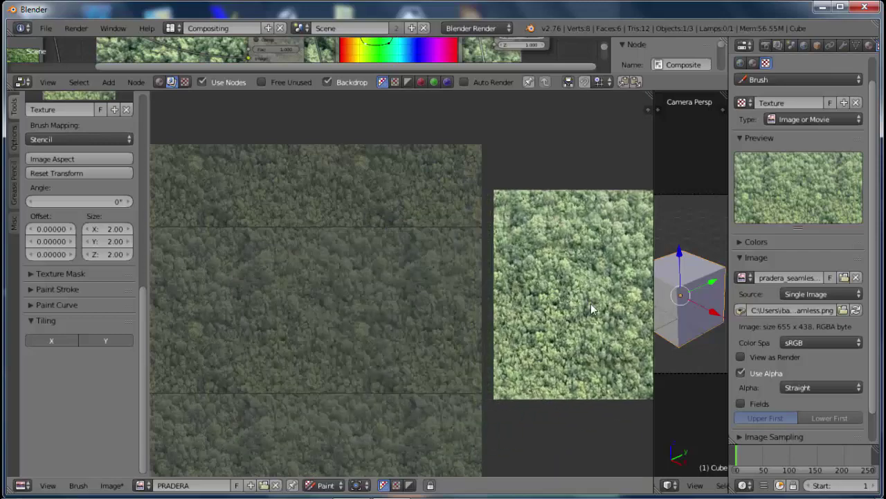
mouse_move(590, 303)
right_down()
mouse_move(337, 347)
mouse_move(312, 272)
mouse_move(331, 274)
right_up()
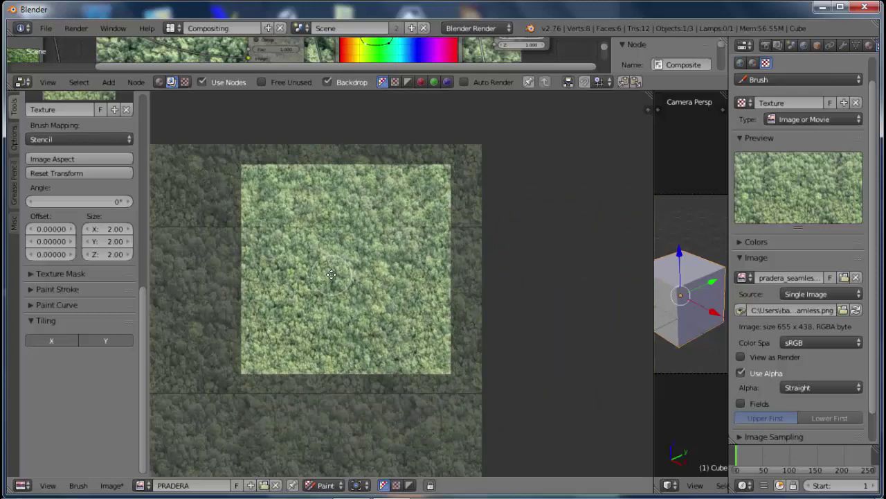
drag(240, 262, 238, 365)
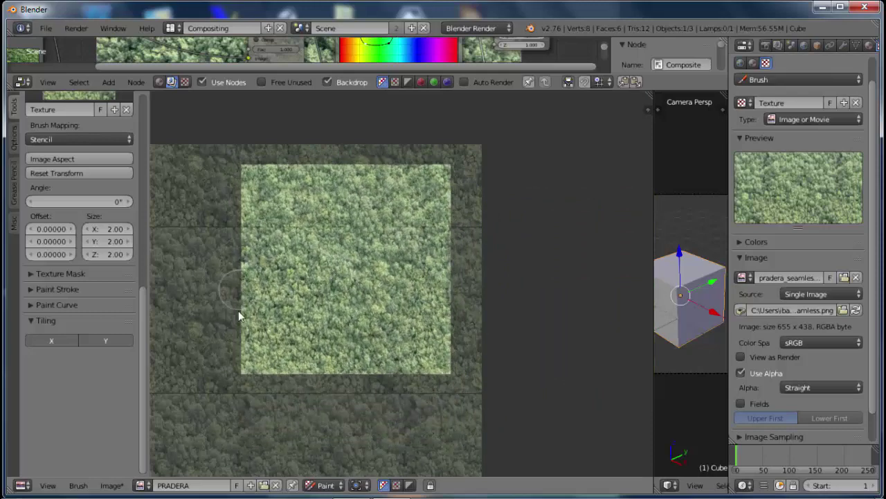
right_drag(322, 287, 316, 366)
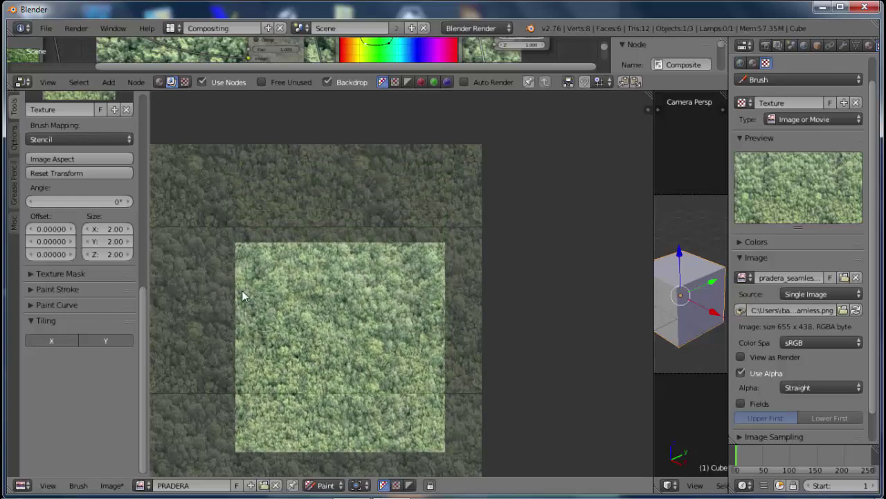
drag(232, 262, 241, 360)
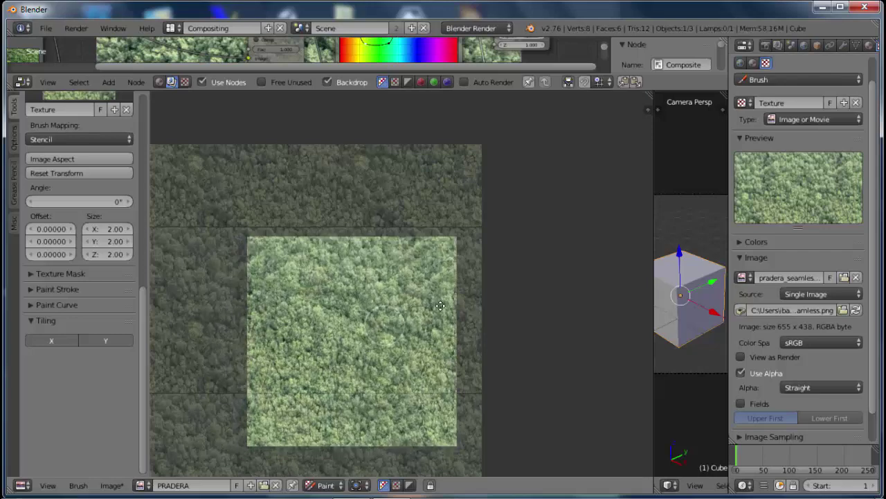
right_drag(376, 335, 627, 253)
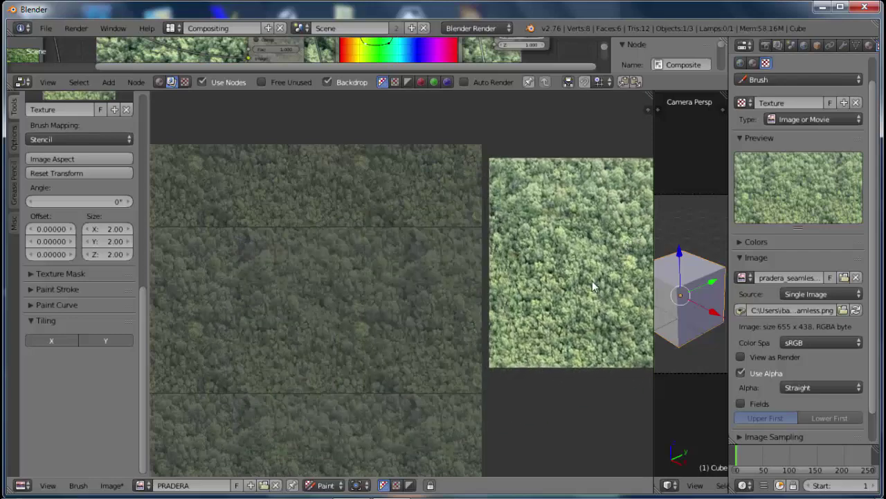
right_drag(592, 280, 349, 289)
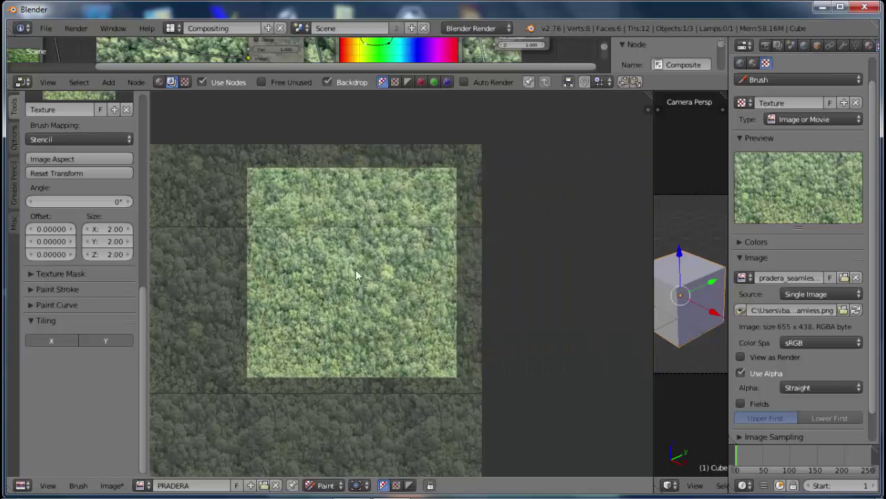
key(ctrl+z)
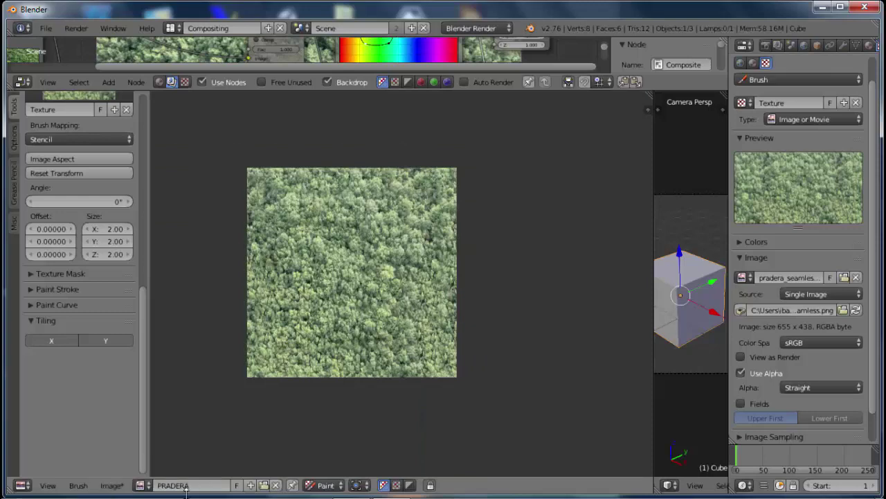
key(ctrl+shift+z)
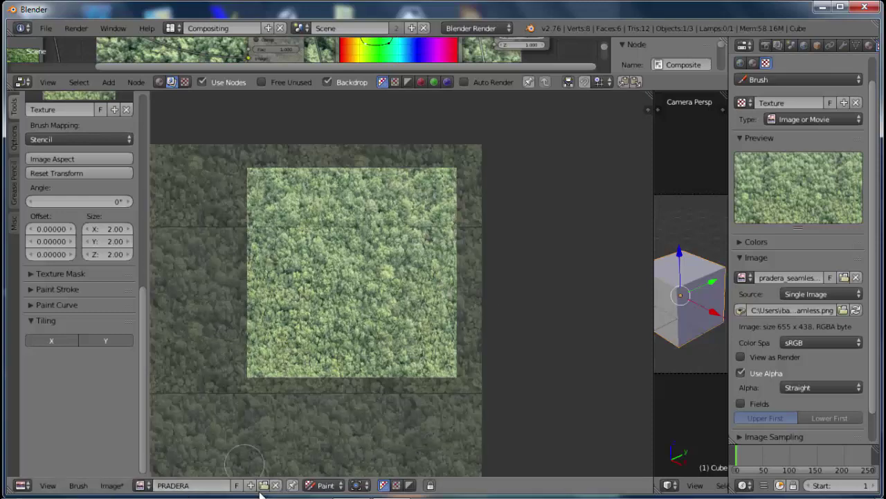
key(ctrl+z)
key(ctrl+shift+z)
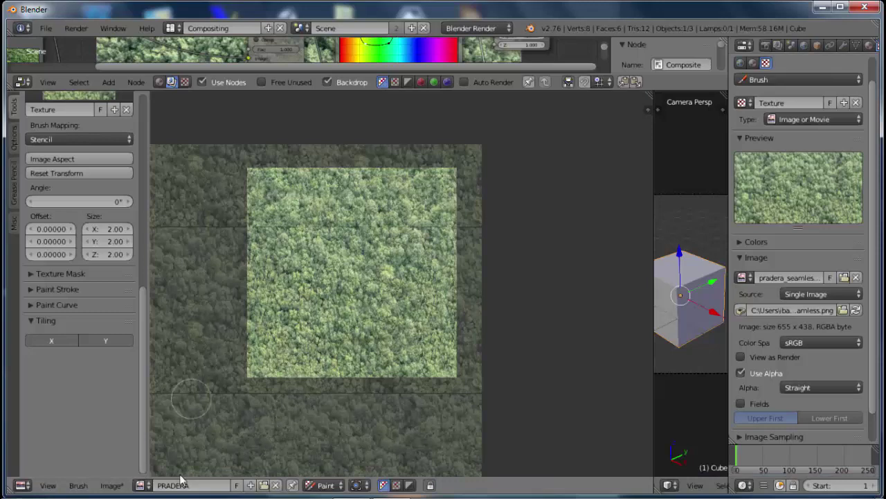
key(ctrl+z)
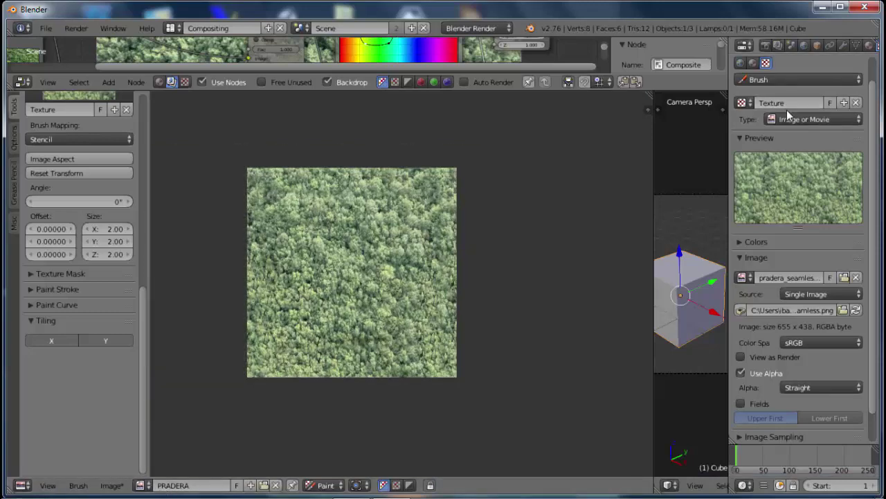
key(ctrl+shift+z)
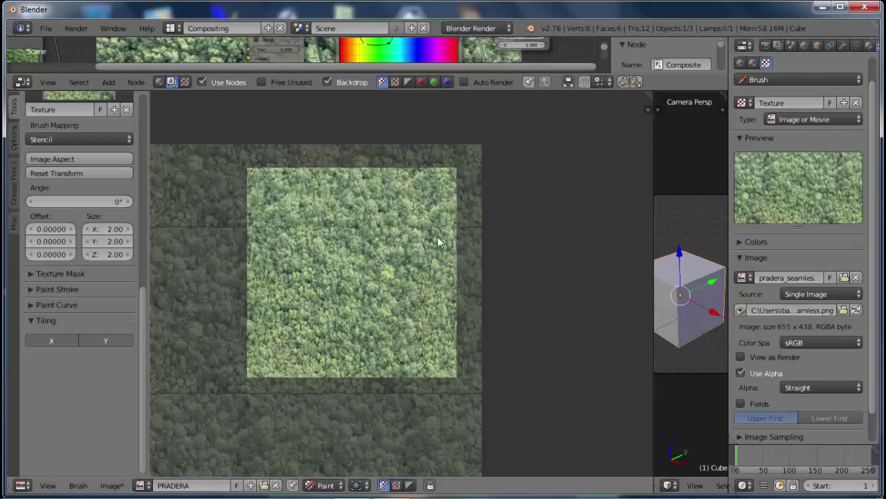
key(ctrl+z)
Step: Save a copy of the painted image, renamed PRADERASEAMLESS_REAL.png, into the texturas folder
click(112, 486)
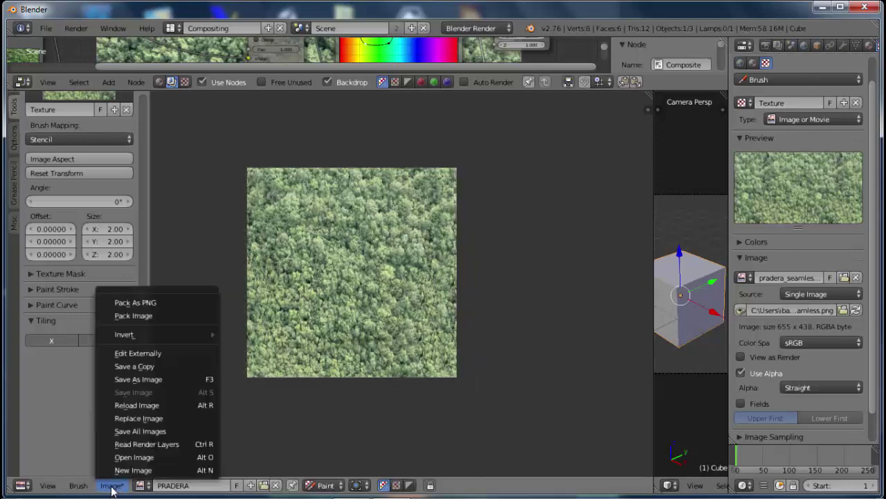
click(156, 367)
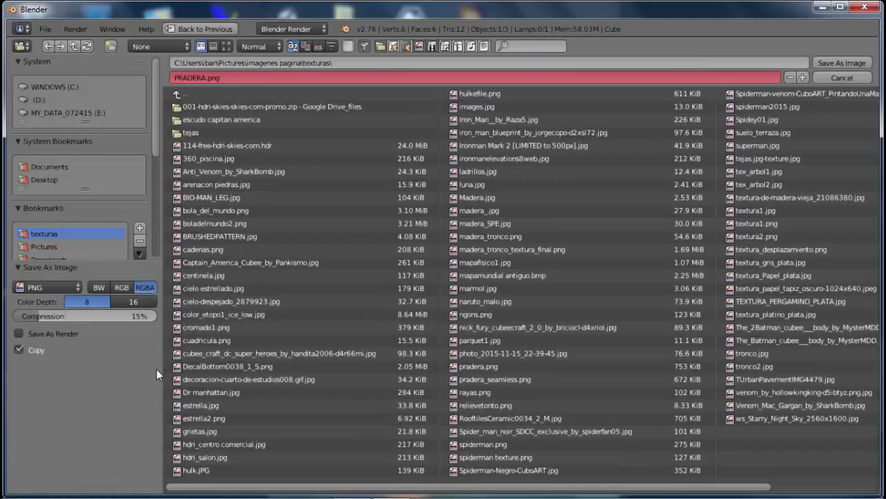
click(205, 75)
text(SEAMLESS)
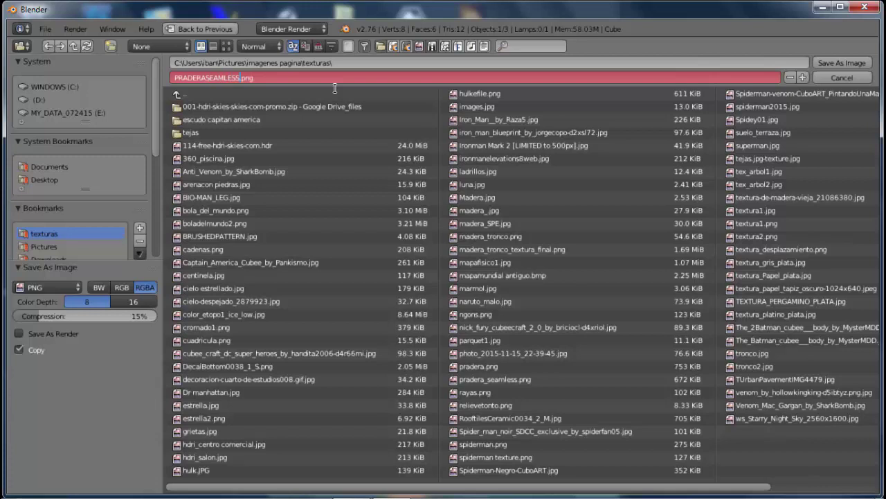
text(_)
text(2)
key(BackSpace)
text(REAL)
click(840, 63)
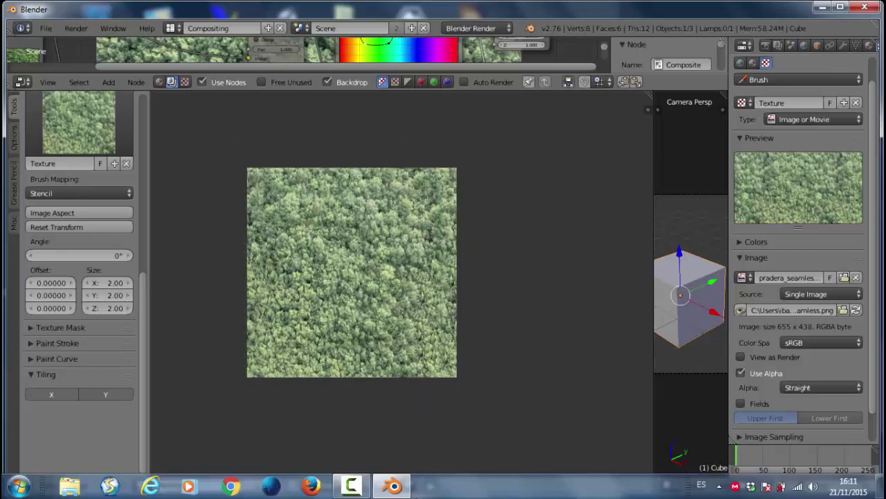
mouse_move(393, 486)
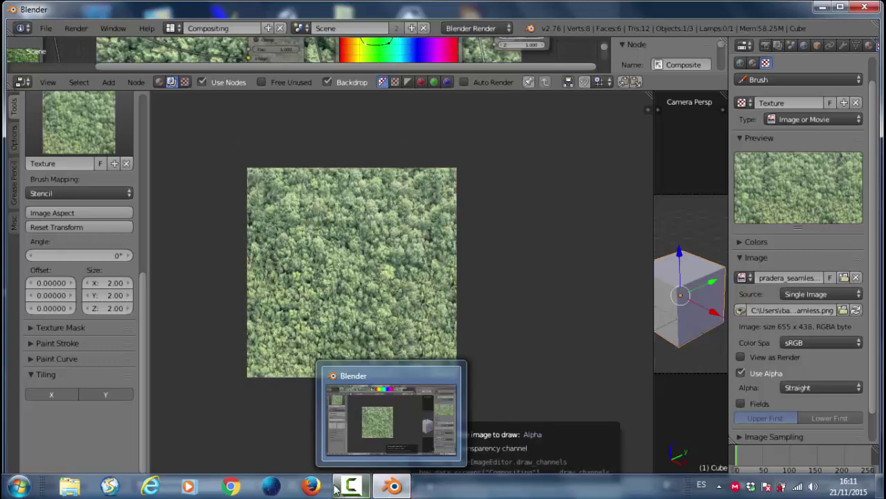
click(351, 485)
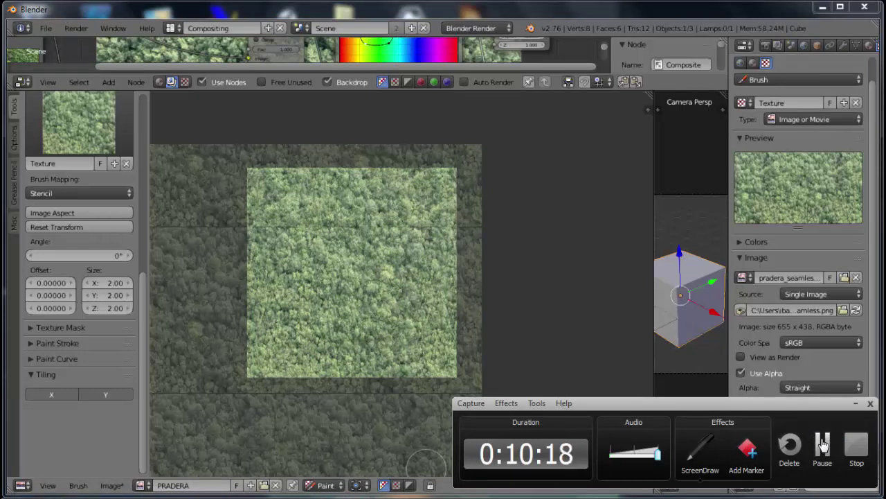
click(823, 444)
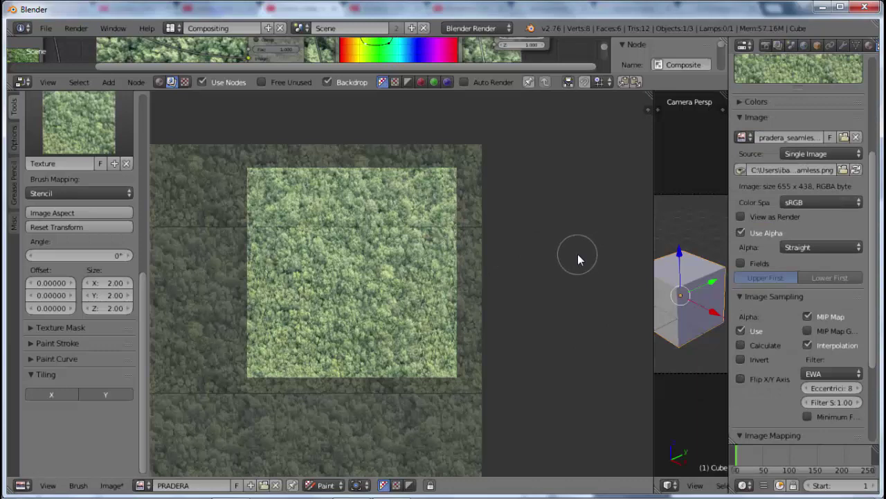
Step: Enable Display > Repeat in the sidebar, then zoom and pan to inspect the tiled seams
key(n)
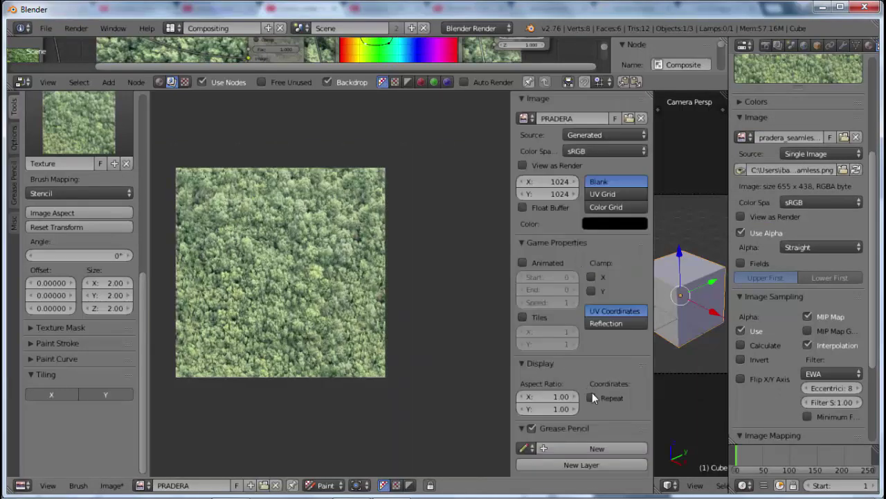
click(592, 398)
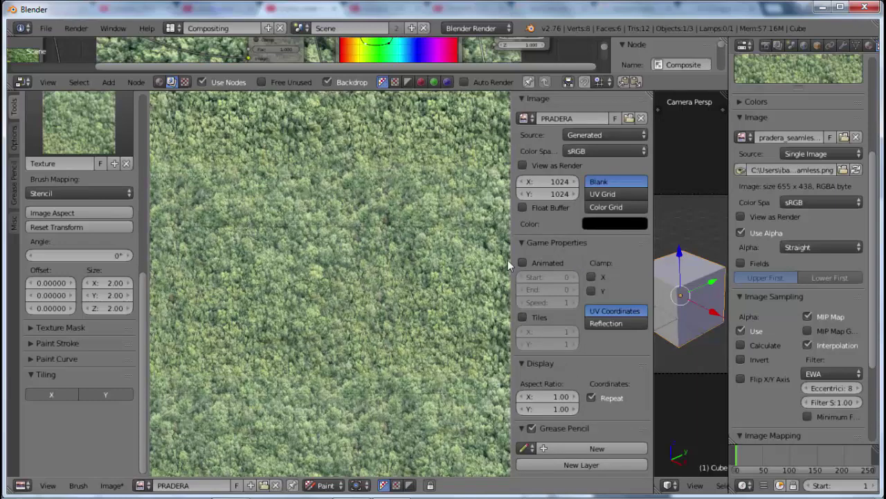
key(n)
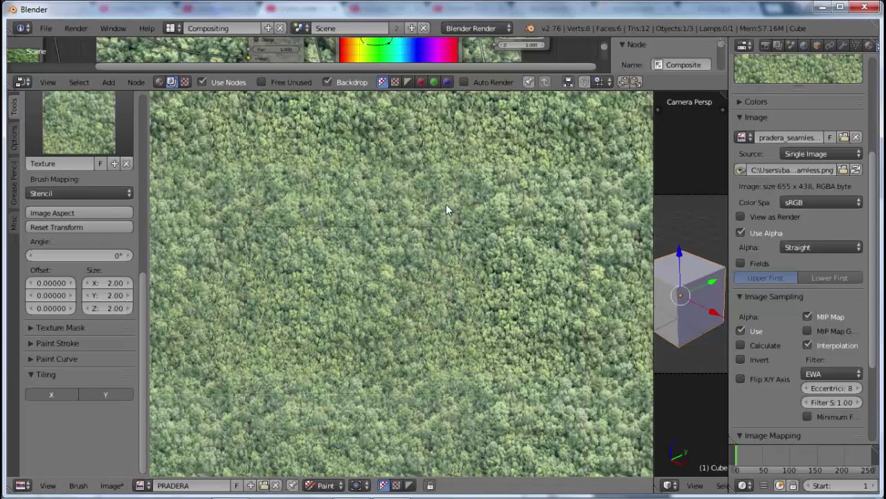
scroll(396, 263, down, 2)
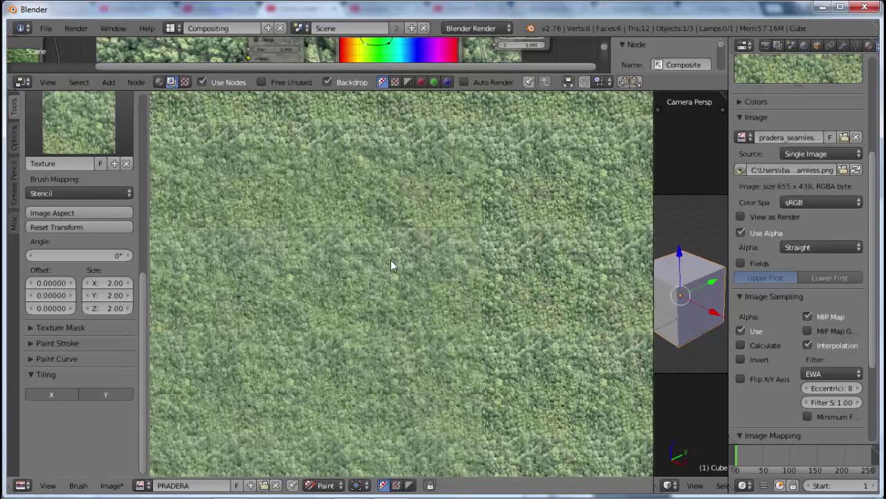
scroll(391, 260, down, 2)
scroll(390, 260, down, 1)
scroll(391, 261, up, 3)
mouse_move(373, 288)
middle_down()
mouse_move(391, 290)
mouse_move(182, 305)
mouse_move(408, 313)
middle_up()
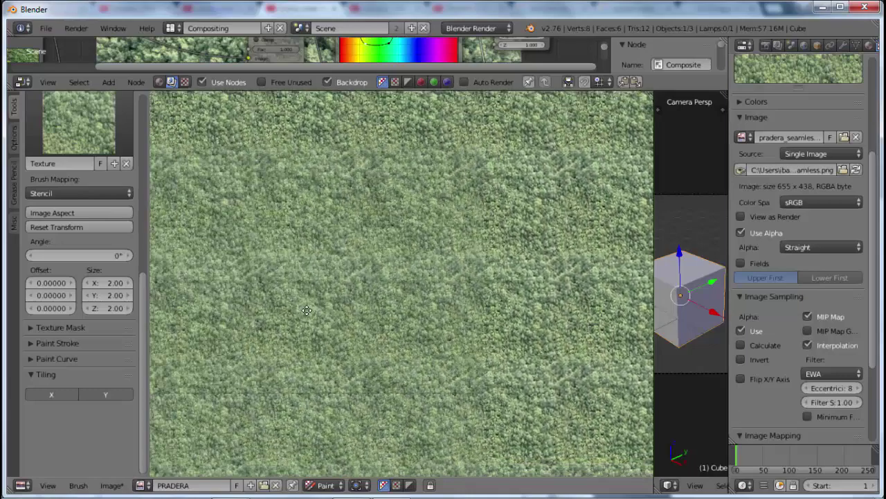
scroll(407, 307, up, 4)
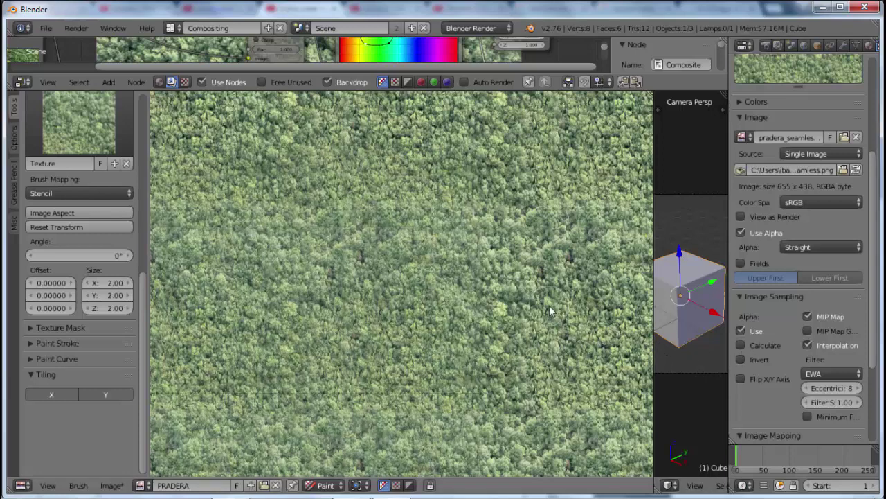
key(n)
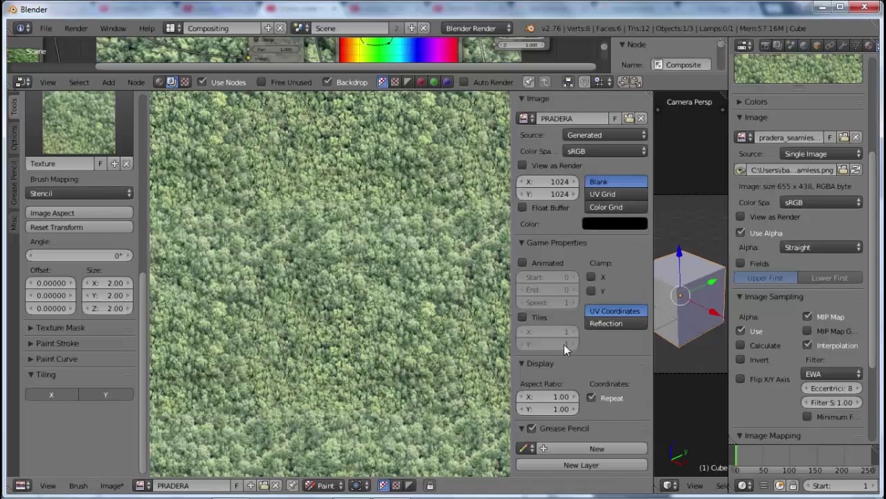
Step: Move the stencil and stamp several passes of forest canopy onto the tiled image
click(591, 397)
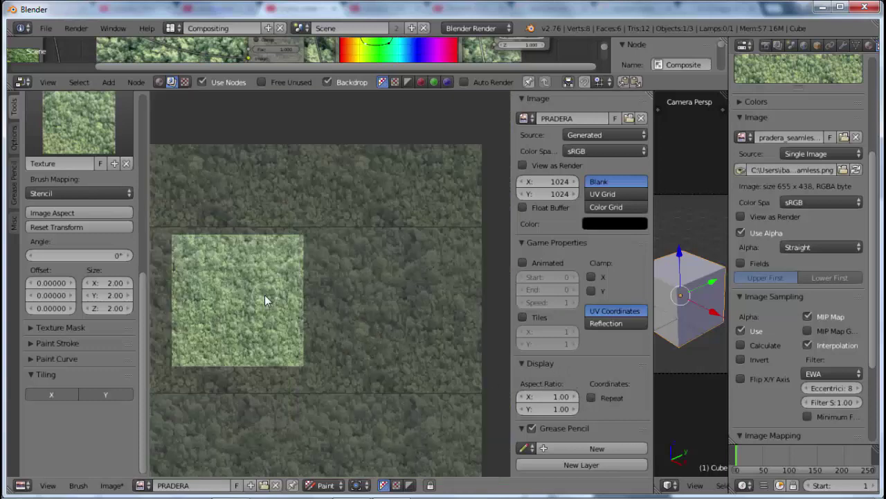
right_drag(236, 289, 370, 287)
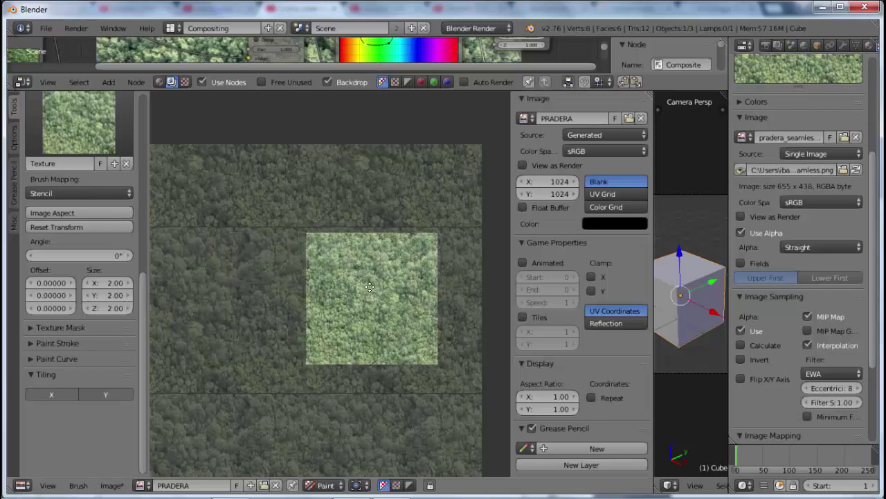
click(591, 398)
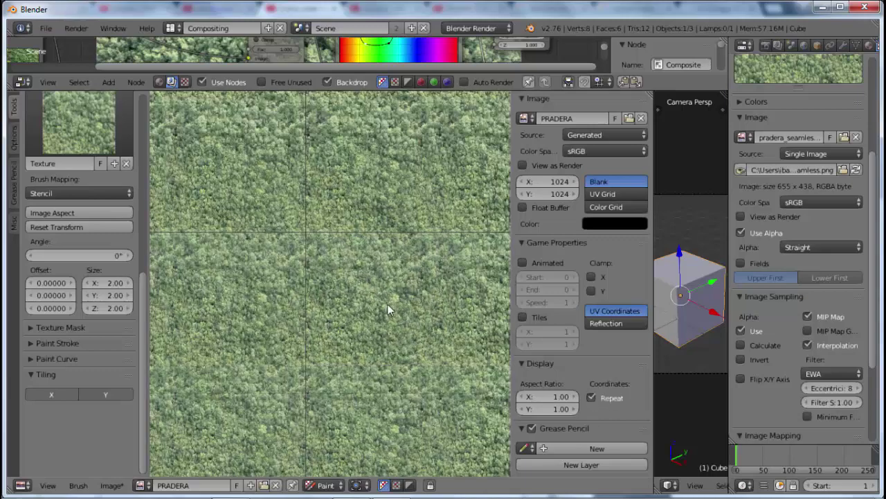
click(384, 298)
mouse_move(383, 299)
right_down()
mouse_move(231, 268)
mouse_move(471, 409)
mouse_move(414, 322)
right_up()
click(427, 270)
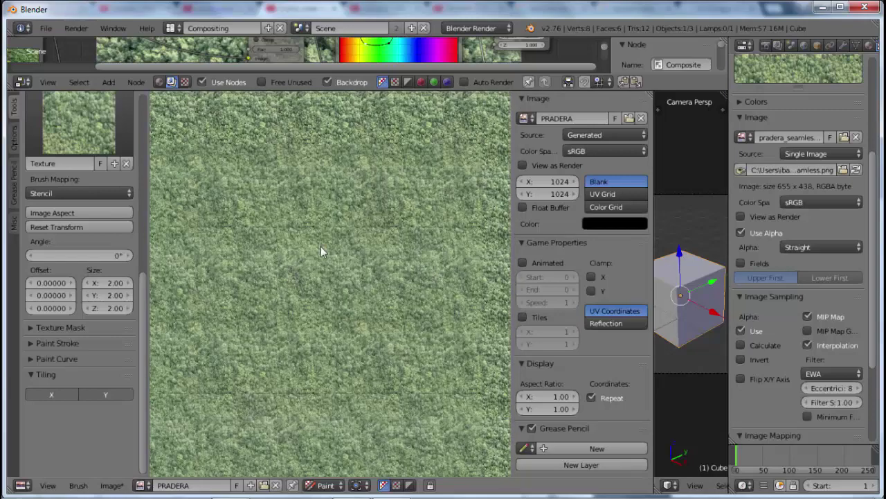
click(344, 266)
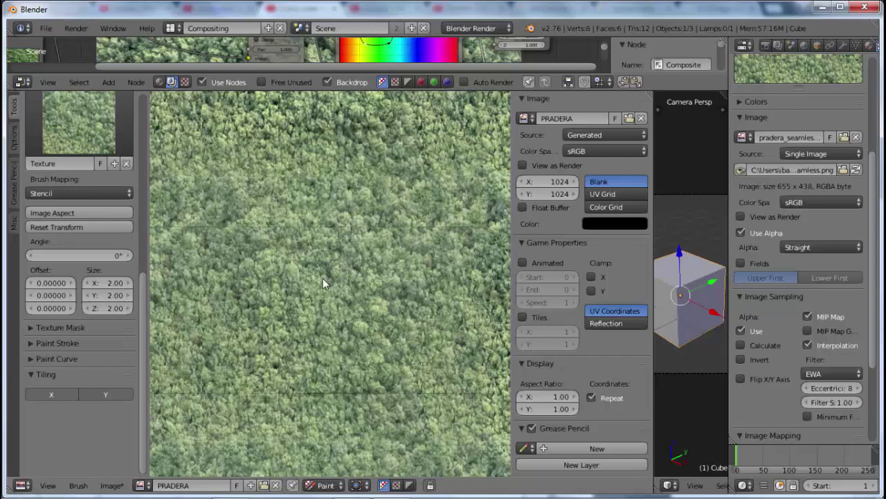
click(322, 281)
click(322, 279)
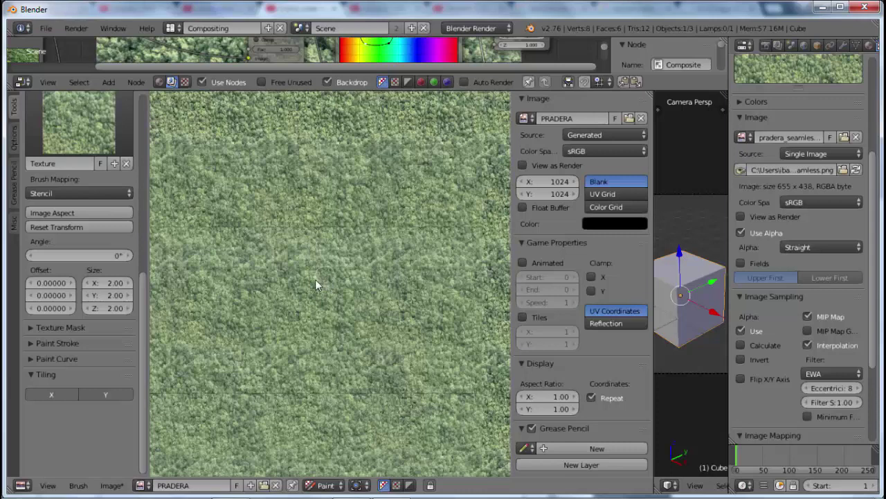
click(315, 279)
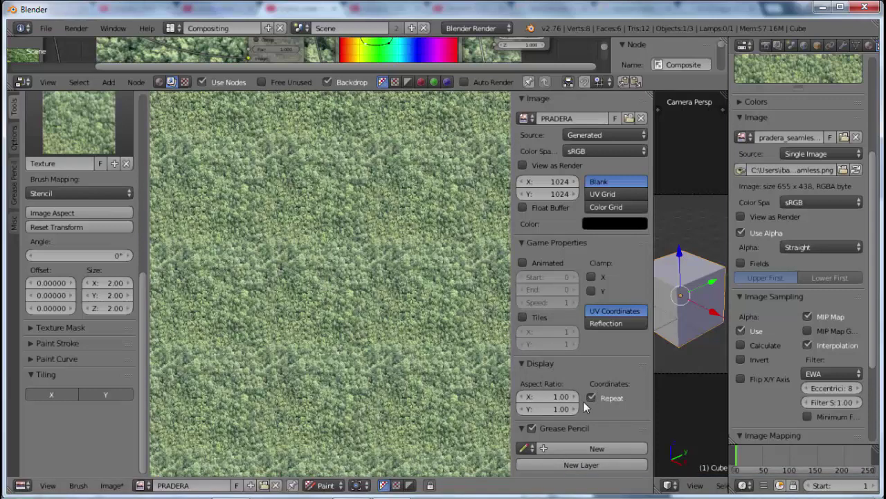
Step: Turn Repeat off, centre the stencil square and enlarge it to about 190px
click(593, 401)
mouse_move(452, 388)
right_down()
mouse_move(369, 295)
mouse_move(371, 285)
mouse_move(351, 293)
right_up()
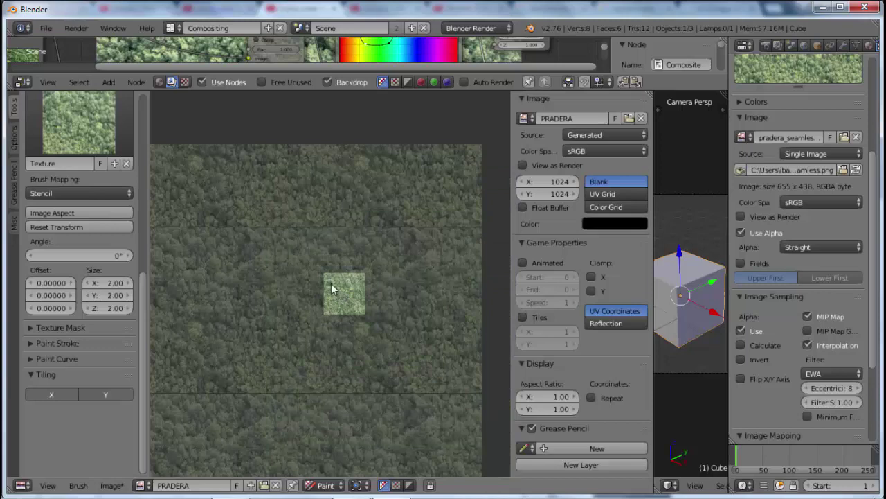
mouse_move(328, 291)
shift+right_down()
mouse_move(370, 308)
mouse_move(324, 291)
shift+right_up()
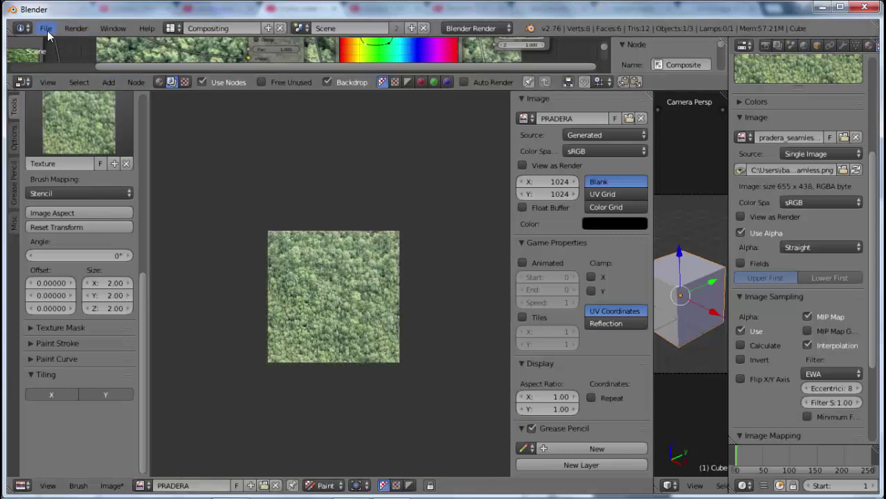
Step: Abandon saving the .blend file under a new name and widen the image settings sidebar
click(46, 29)
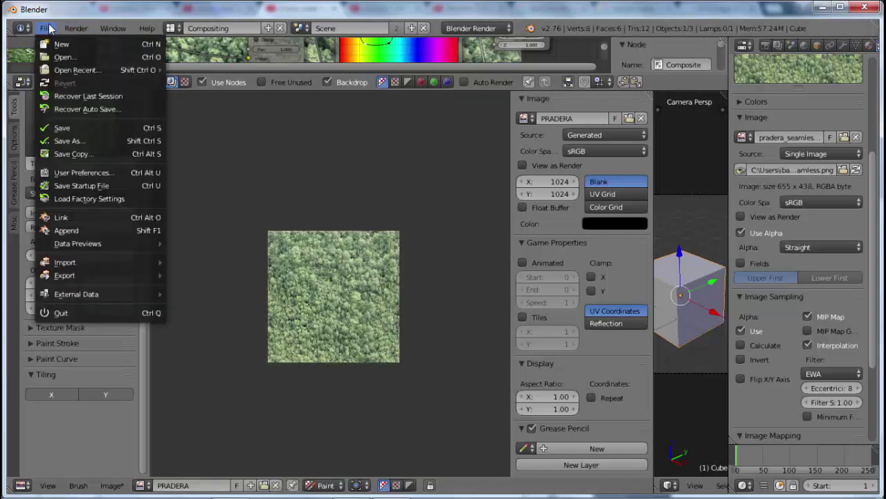
click(65, 128)
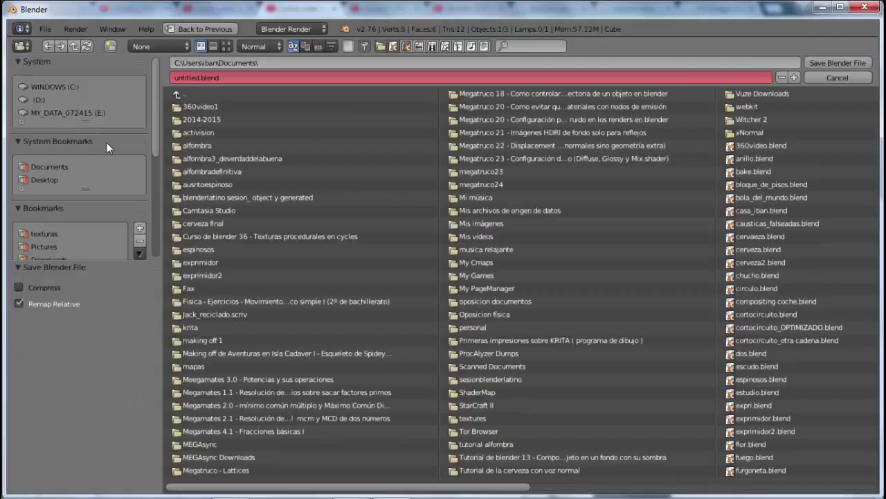
click(846, 76)
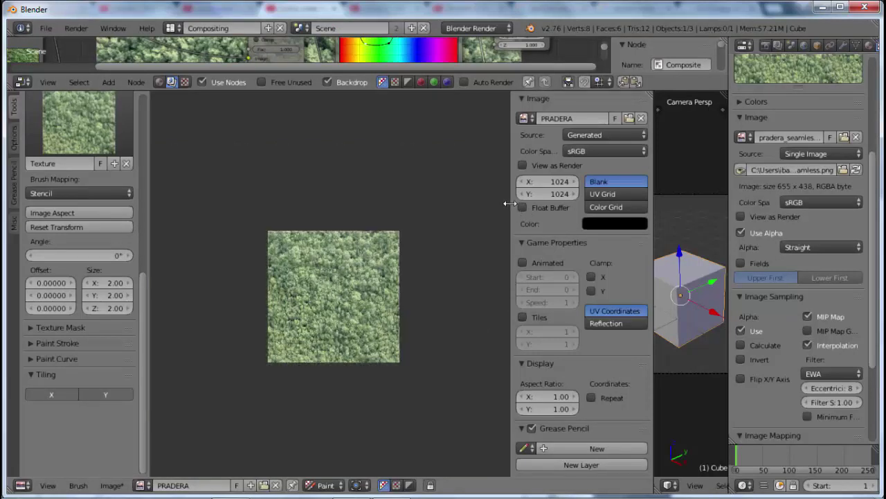
mouse_move(510, 203)
mouse_down()
mouse_move(356, 205)
mouse_move(496, 205)
mouse_up()
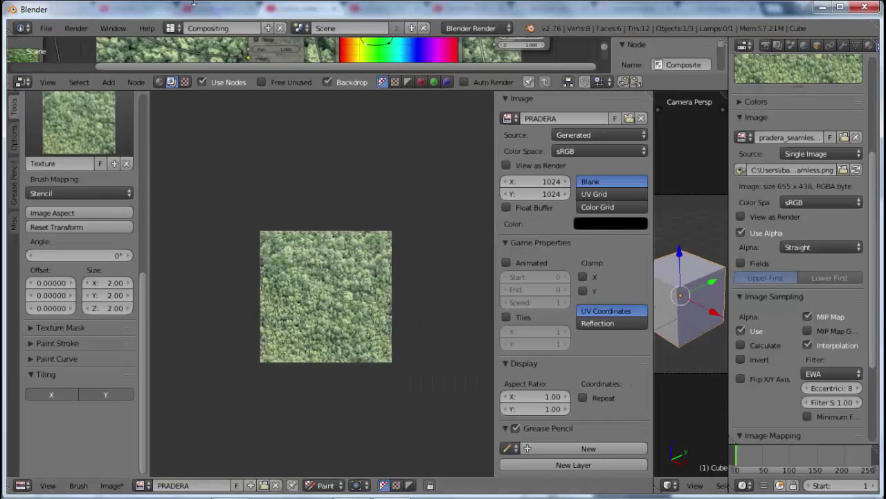
click(172, 28)
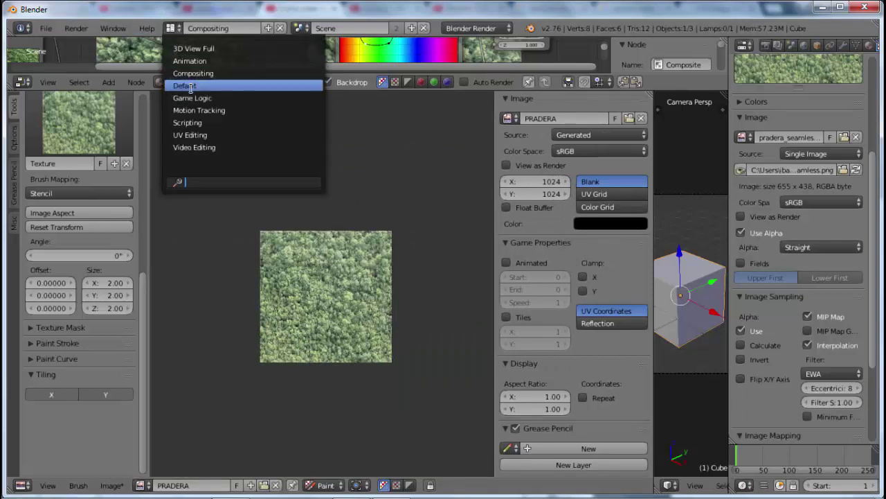
click(191, 86)
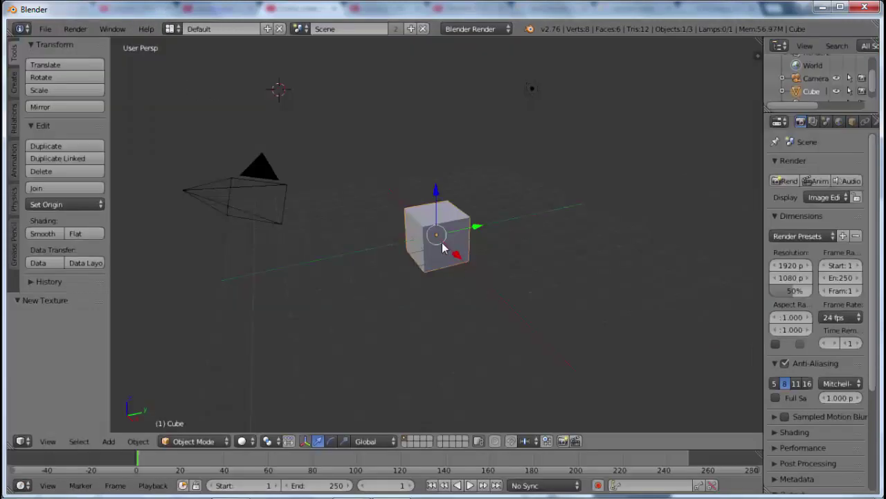
scroll(440, 239, up, 3)
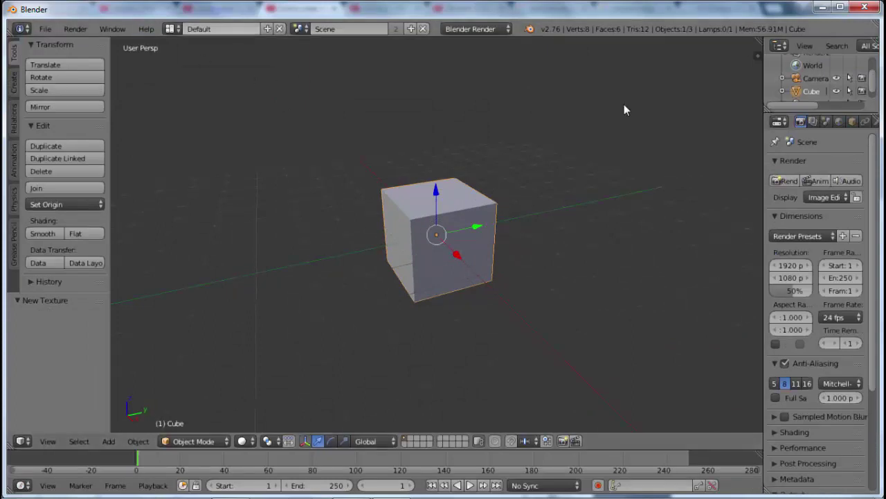
click(853, 122)
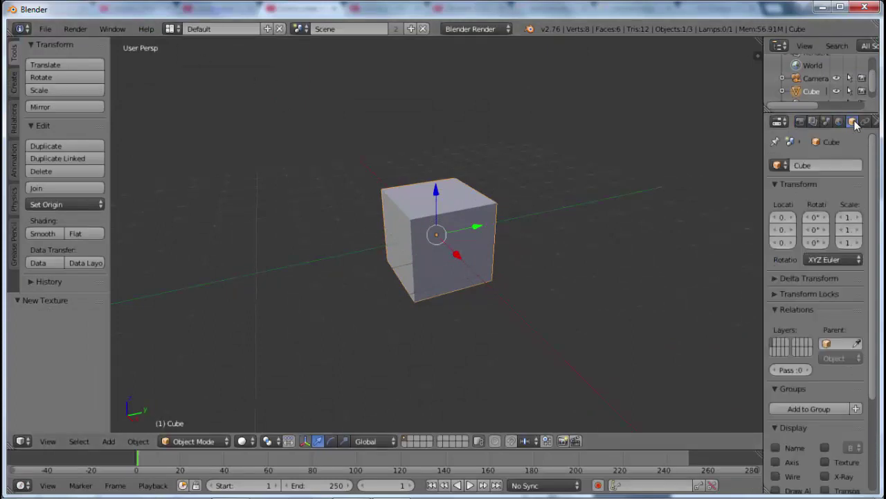
scroll(856, 124, down, 2)
click(853, 122)
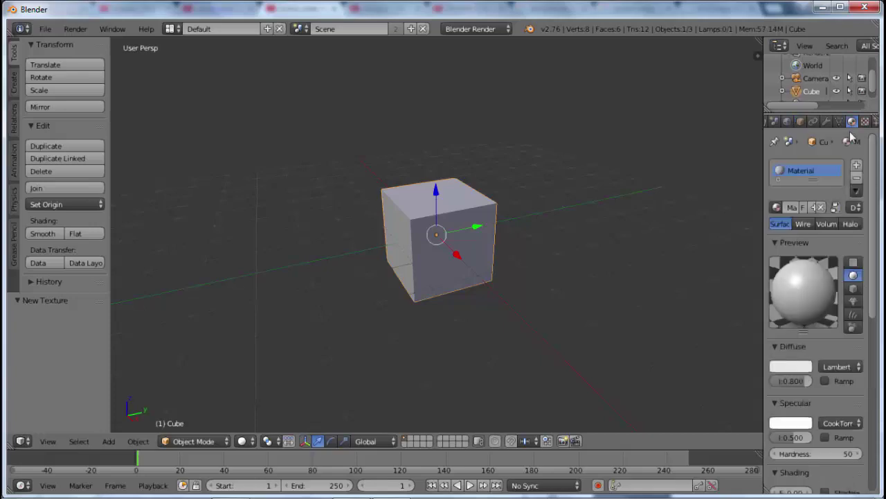
click(172, 29)
click(192, 74)
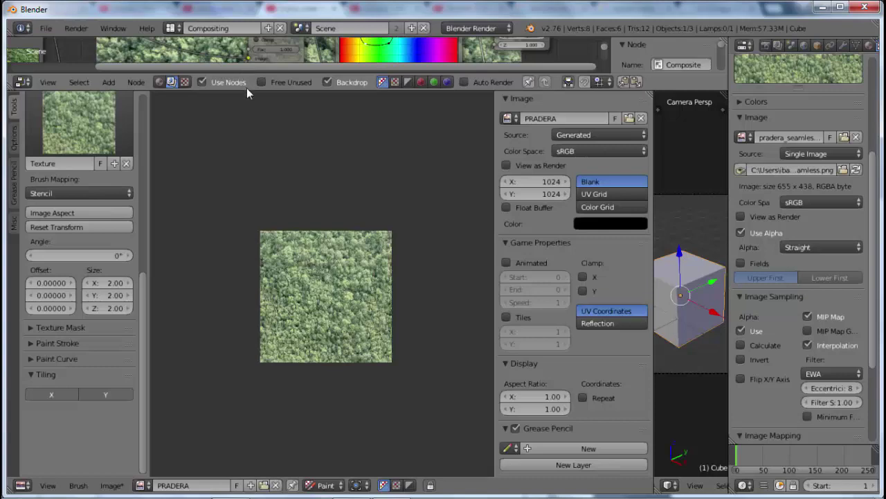
Step: Enlarge the node editor, show Shader nodes with Use Nodes on, and switch the engine to Cycles
drag(248, 89, 265, 352)
click(159, 344)
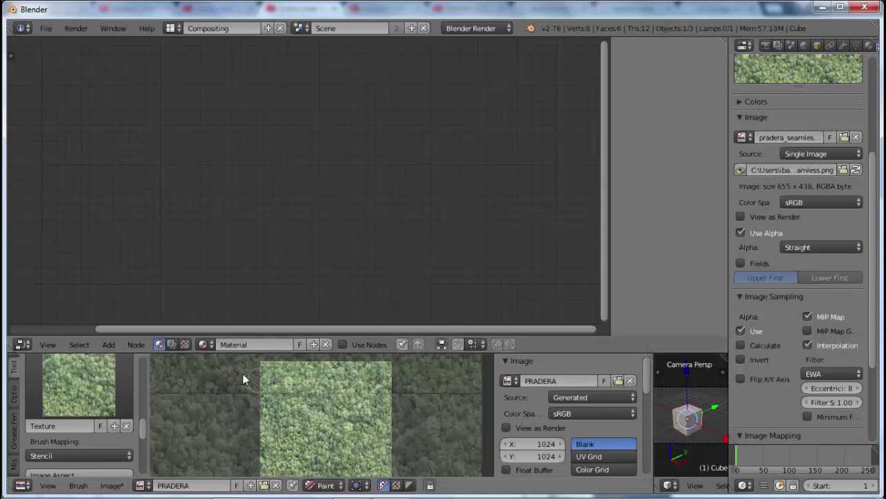
click(206, 344)
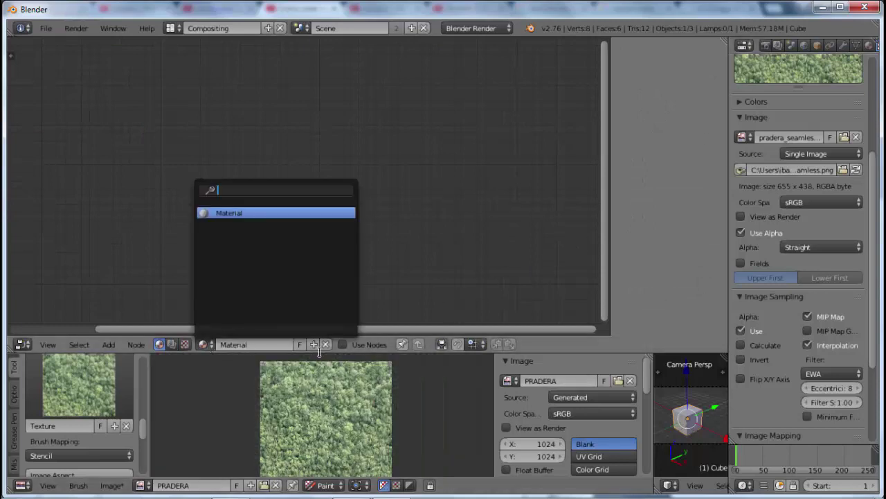
click(343, 345)
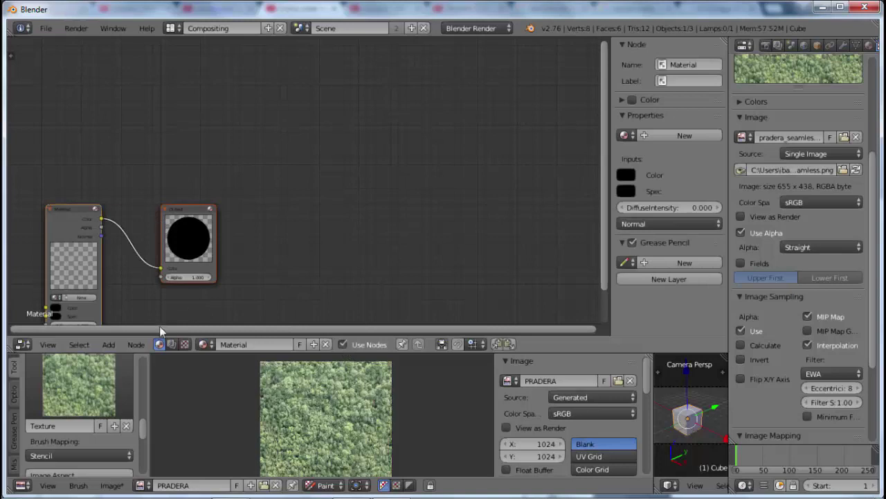
click(477, 28)
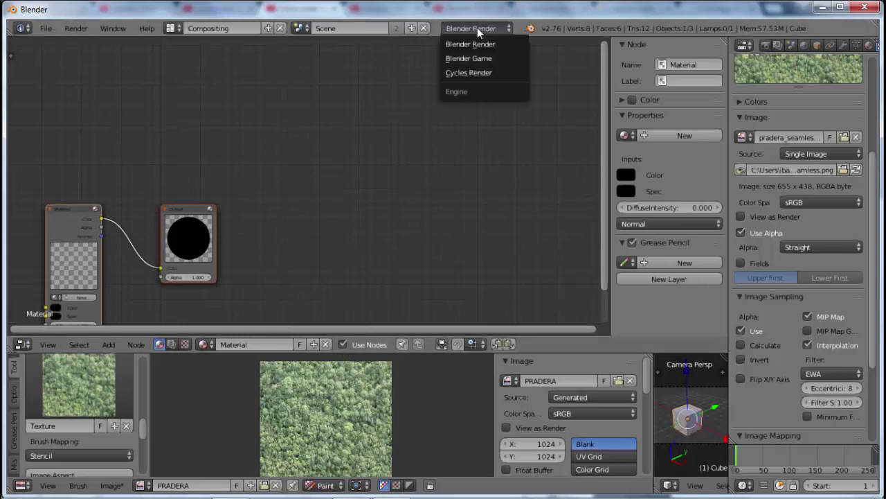
click(470, 72)
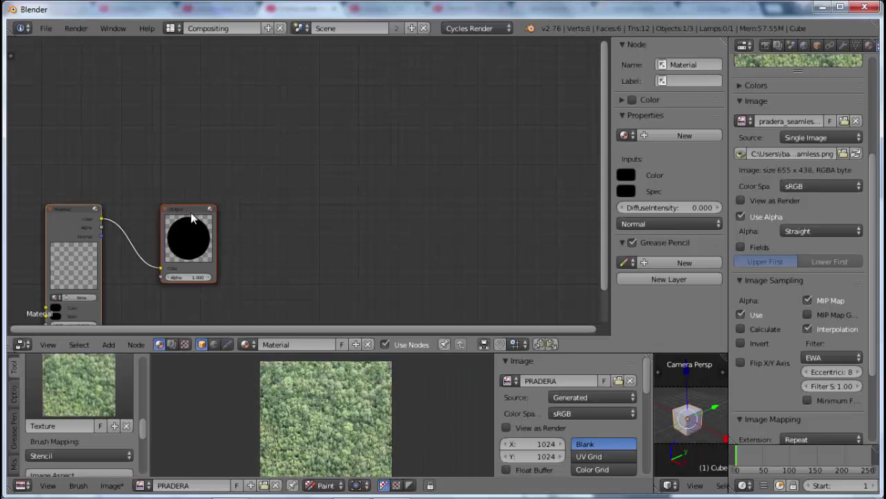
Step: Replace the cube's old material with a new node material and centre its nodes
drag(193, 218, 495, 142)
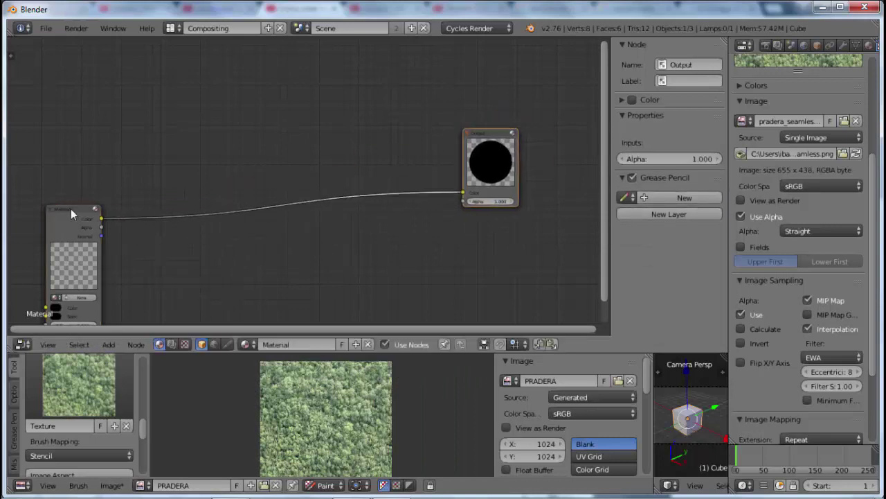
drag(70, 208, 297, 117)
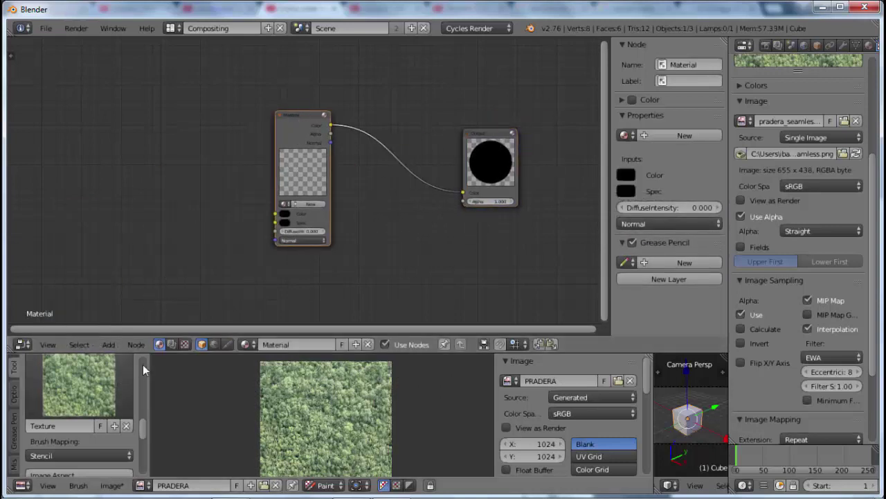
scroll(825, 121, up, 5)
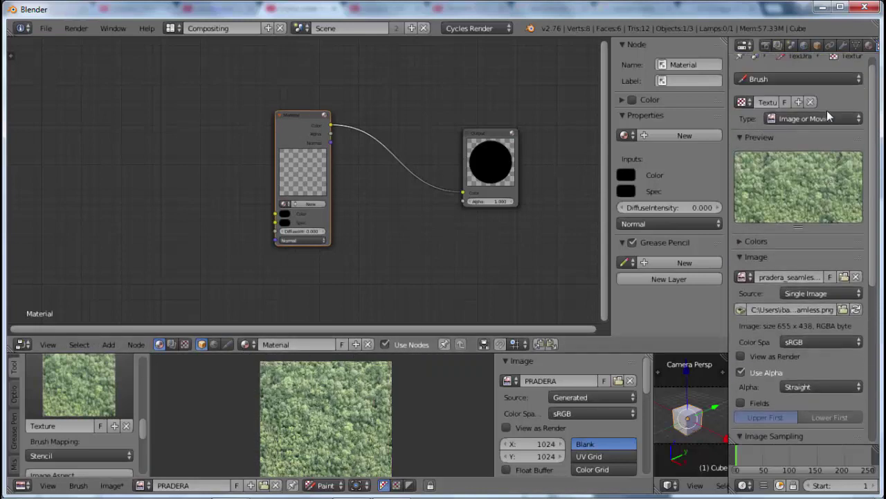
click(869, 45)
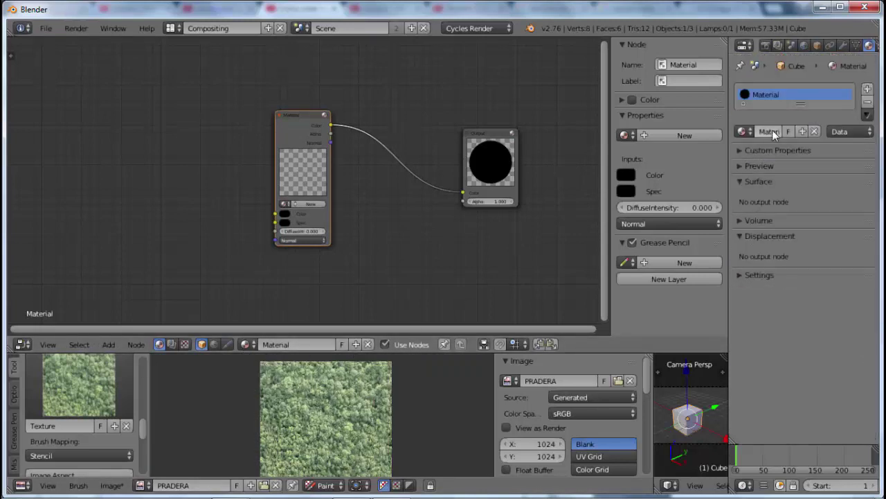
click(791, 150)
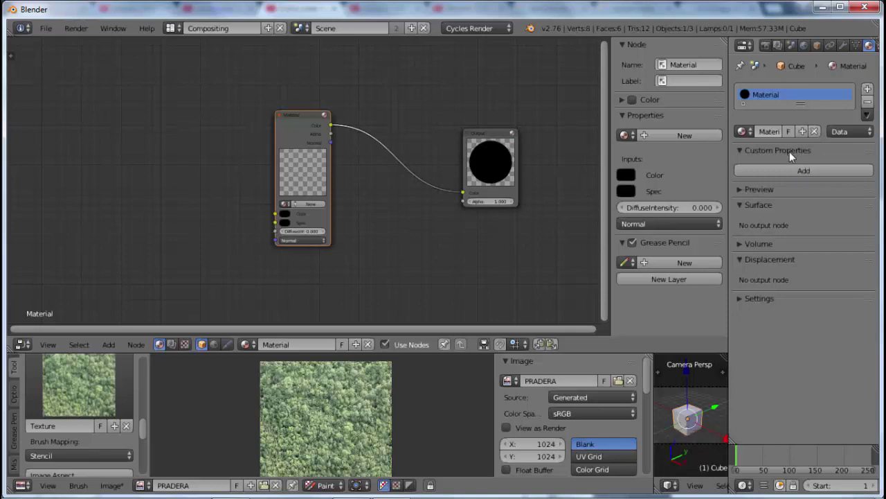
click(790, 152)
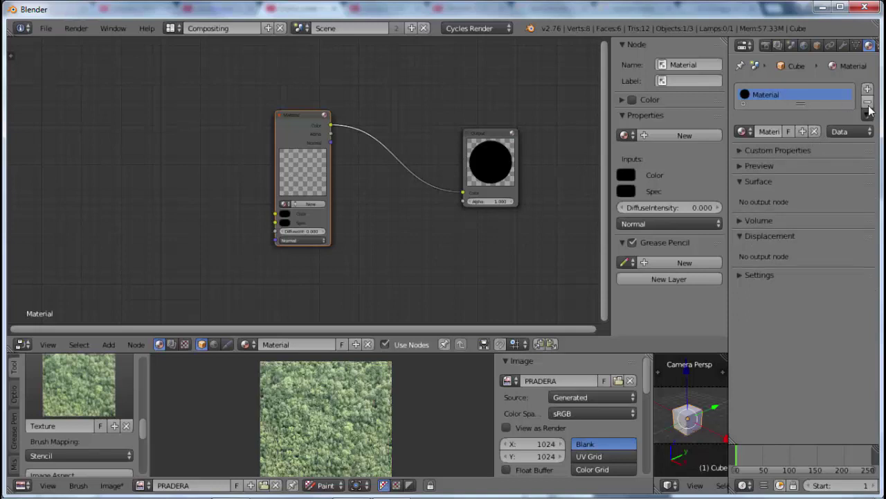
click(867, 104)
click(800, 127)
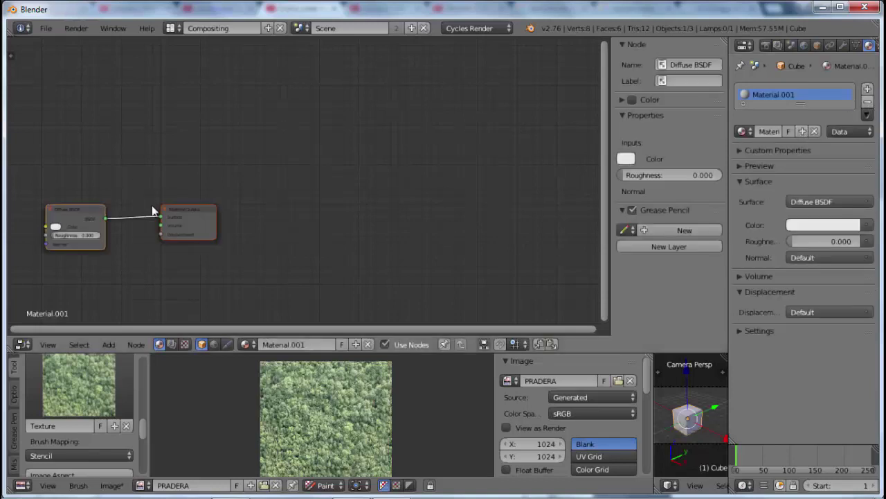
drag(179, 211, 453, 153)
drag(101, 218, 331, 158)
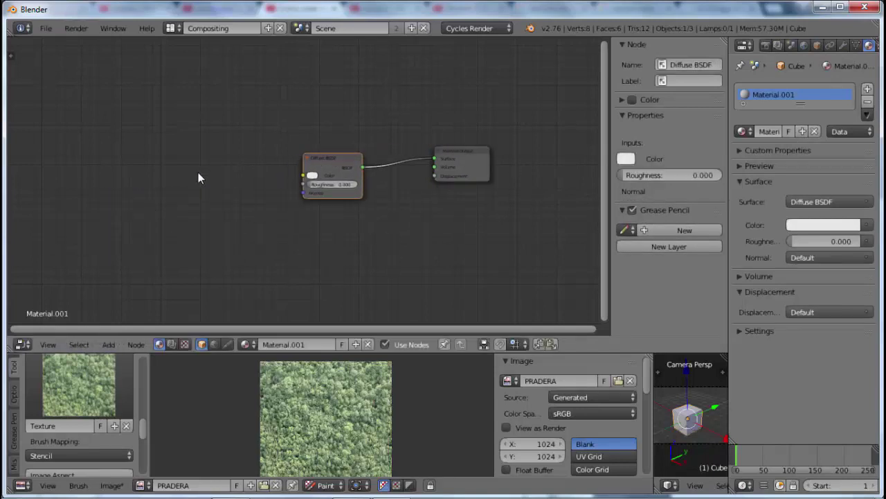
Step: Add an Image Texture node left of the Diffuse BSDF and wire it into the BSDF
key(shift+a)
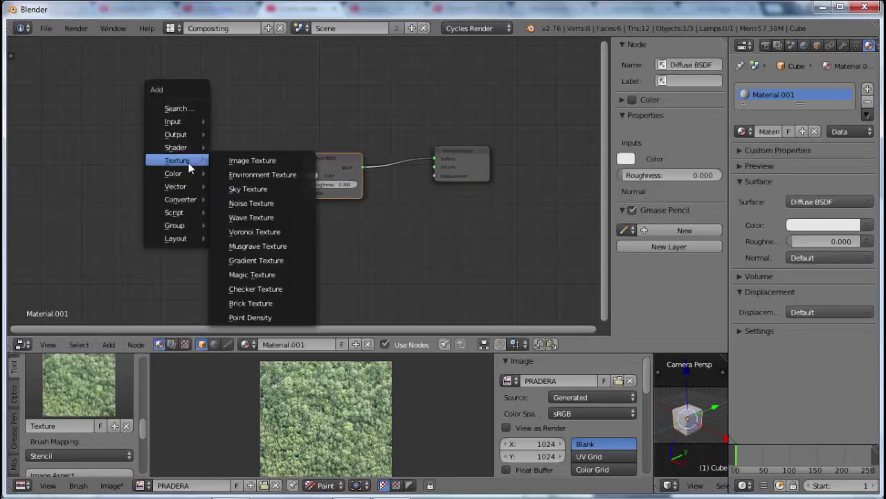
click(265, 158)
click(191, 163)
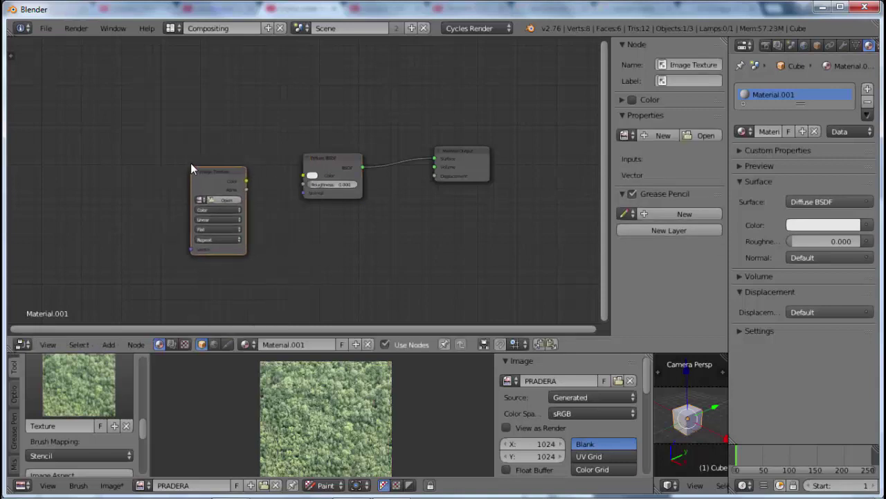
drag(247, 181, 305, 192)
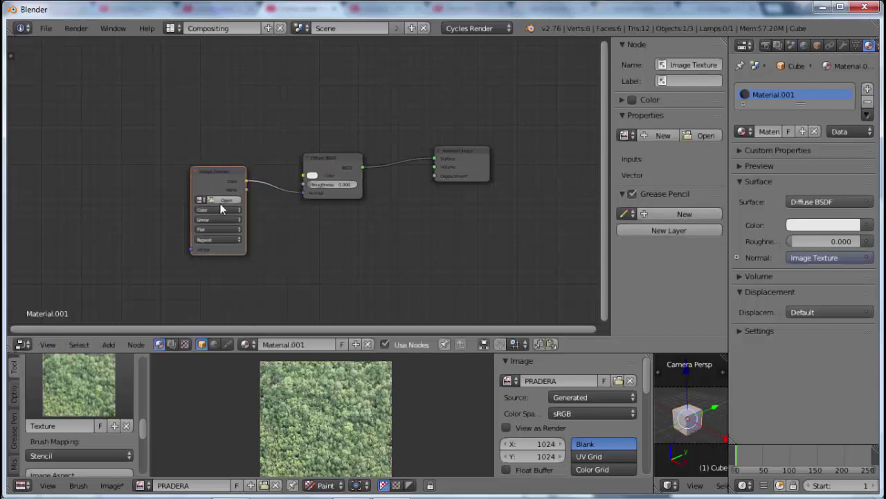
click(200, 199)
Step: Load PRADERASEAMLESS_REAL.png from the texturas folder into the Image Texture node
click(224, 198)
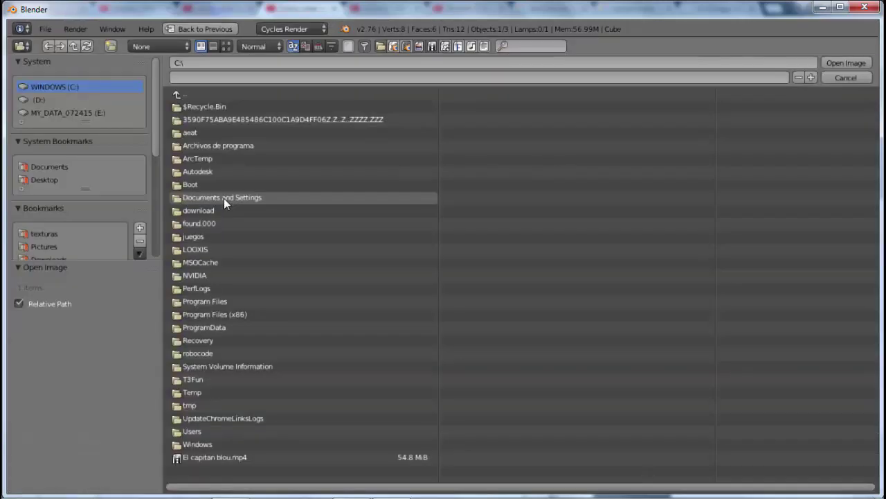
click(38, 234)
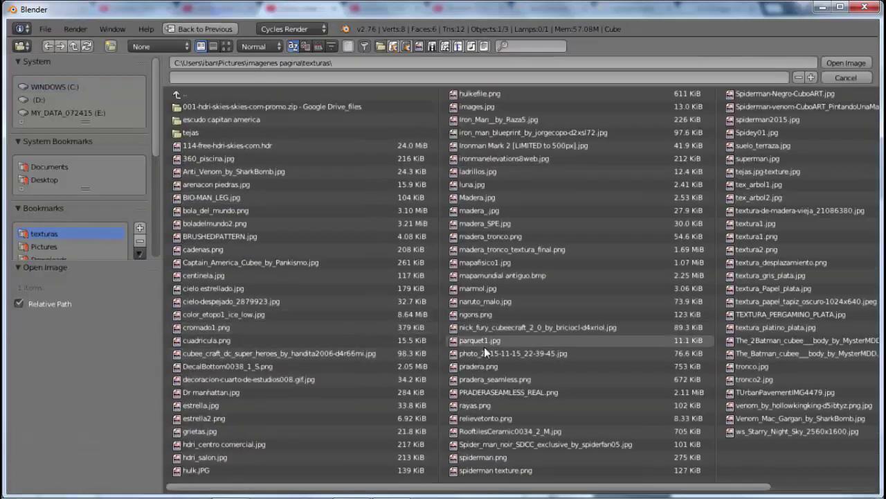
double_click(507, 393)
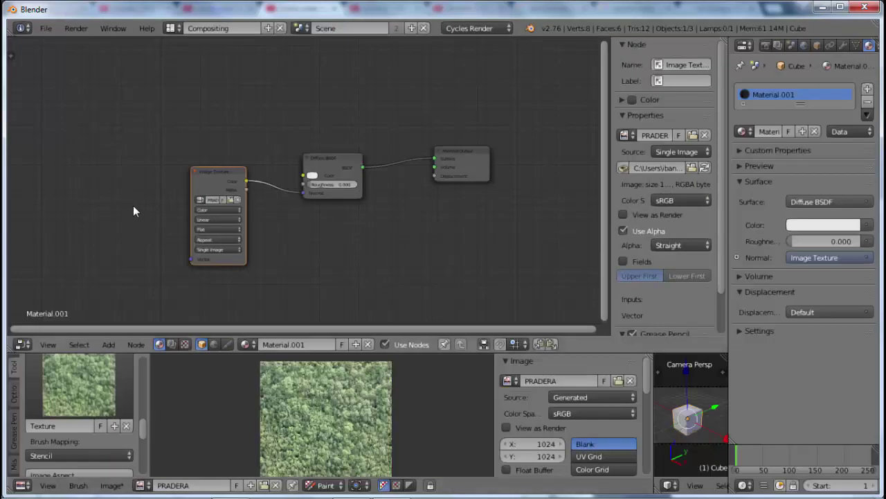
Step: Add a Texture Coordinate node and link its Object output to the image's Vector input
key(shift+a)
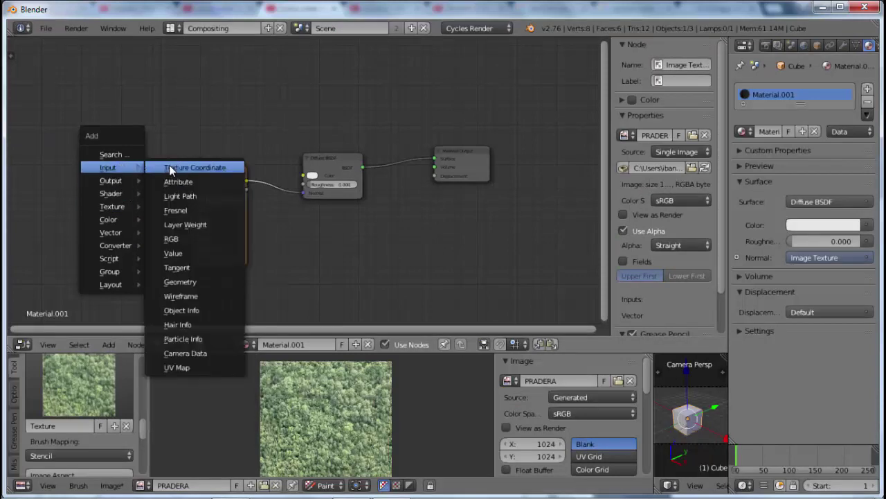
click(169, 166)
click(72, 188)
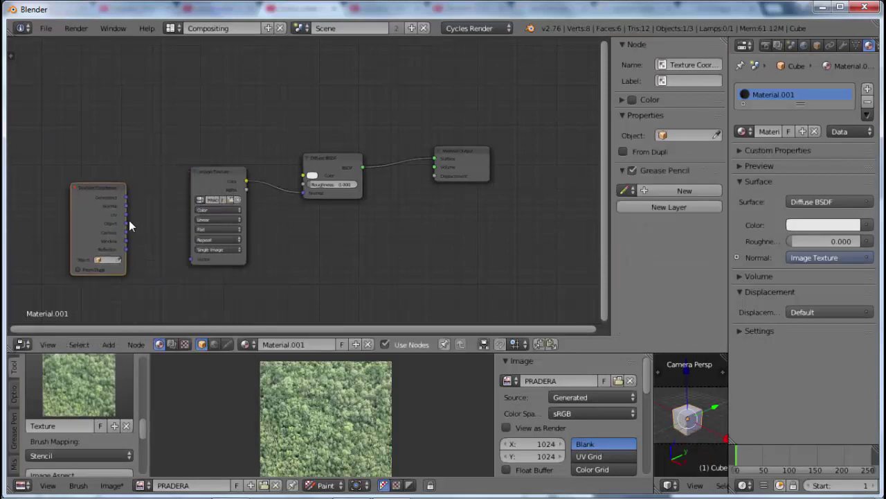
drag(126, 223, 191, 259)
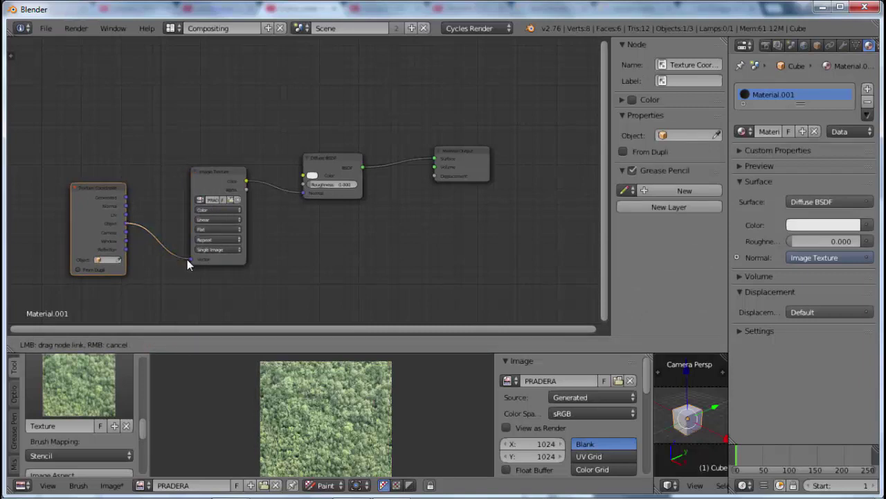
scroll(360, 187, up, 2)
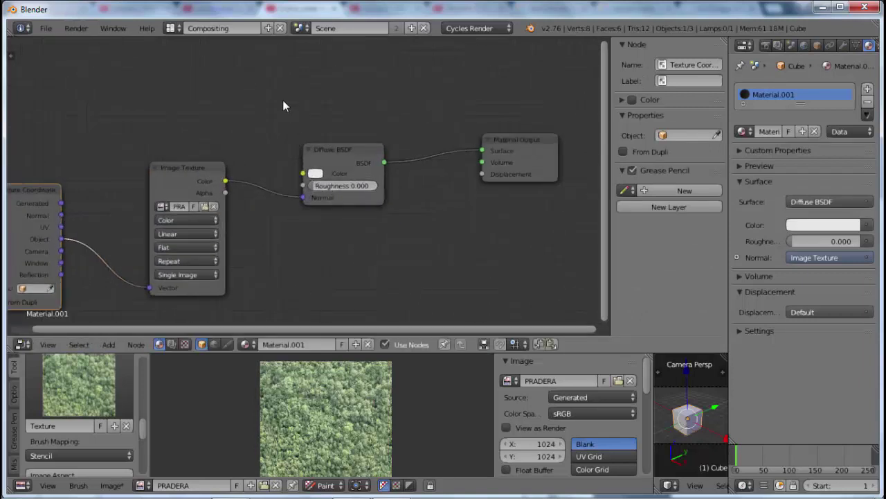
click(175, 28)
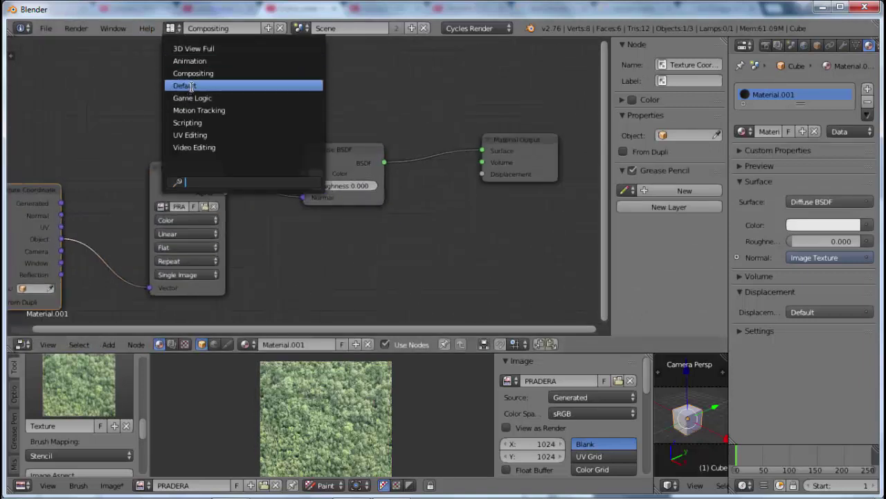
Step: Switch to the Default layout and show the cube in Cycles rendered shading
click(193, 86)
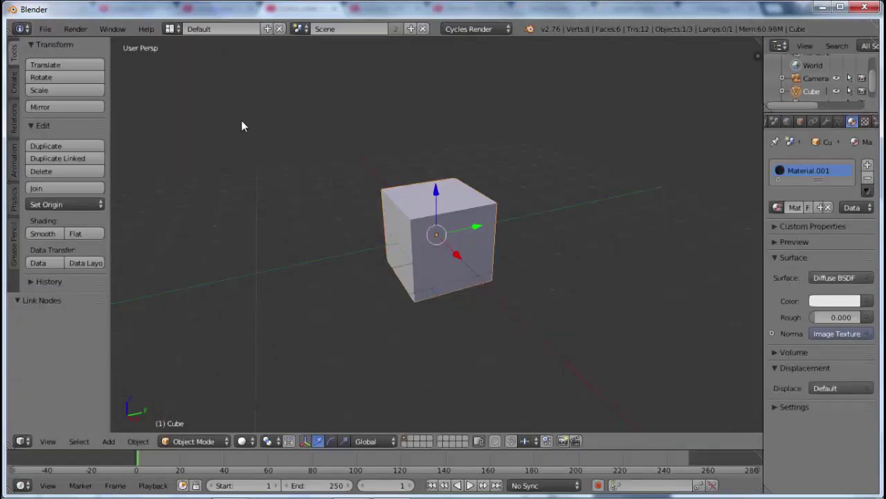
click(243, 442)
click(263, 353)
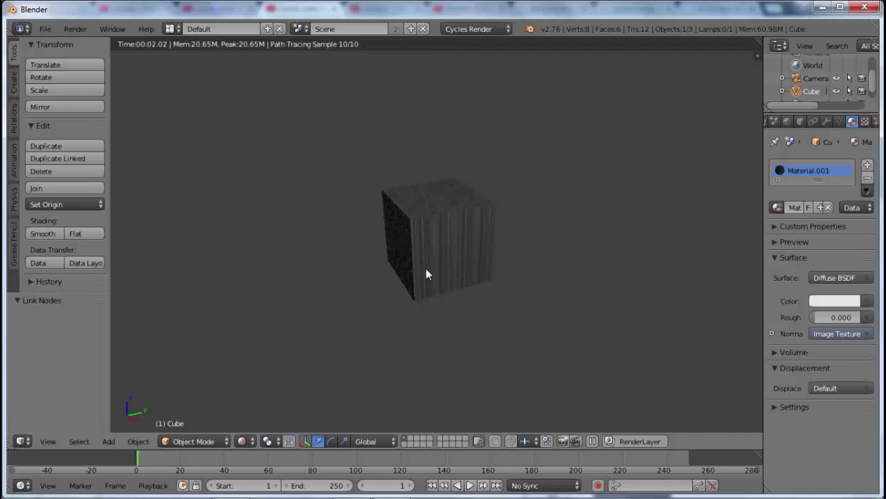
Step: Orbit and zoom in on the rendered cube, then bring up the Render properties
mouse_move(426, 268)
middle_down()
mouse_move(439, 351)
mouse_move(448, 350)
middle_up()
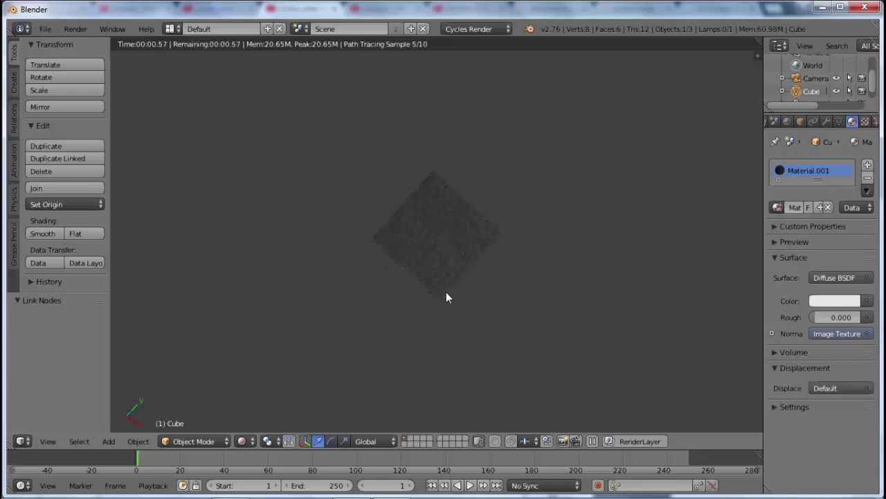
middle_drag(448, 273, 420, 299)
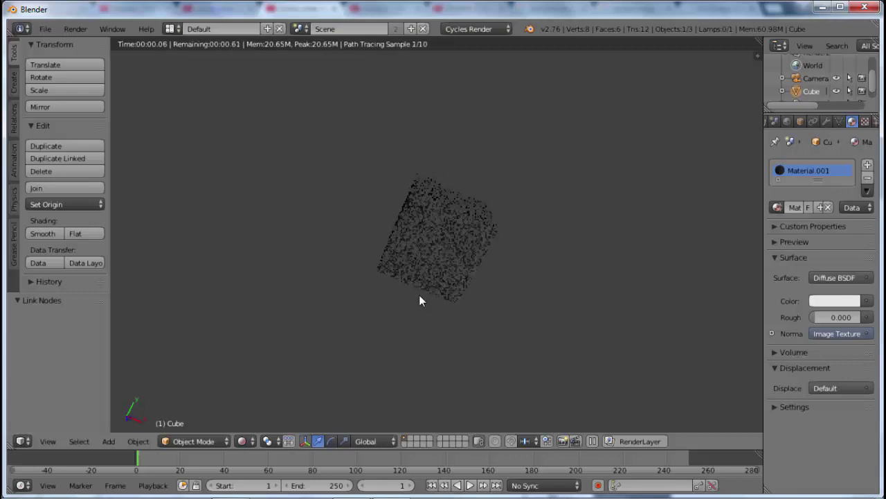
middle_drag(439, 243, 439, 235)
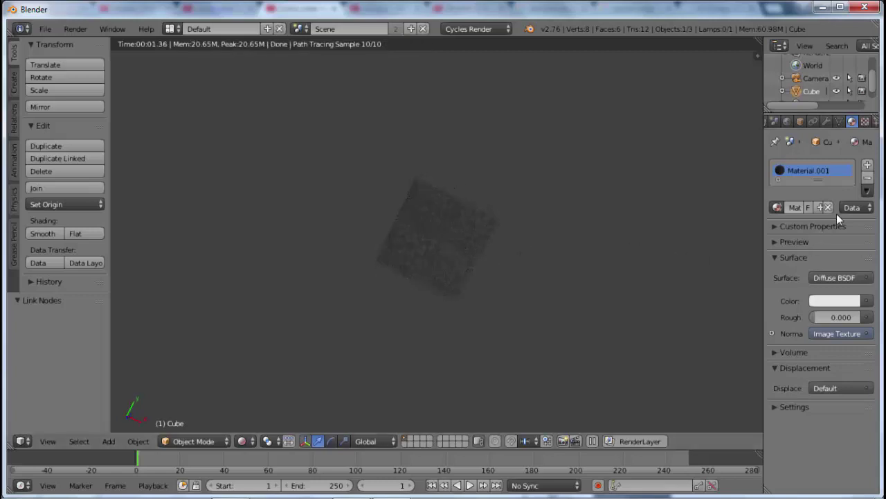
scroll(439, 252, up, 3)
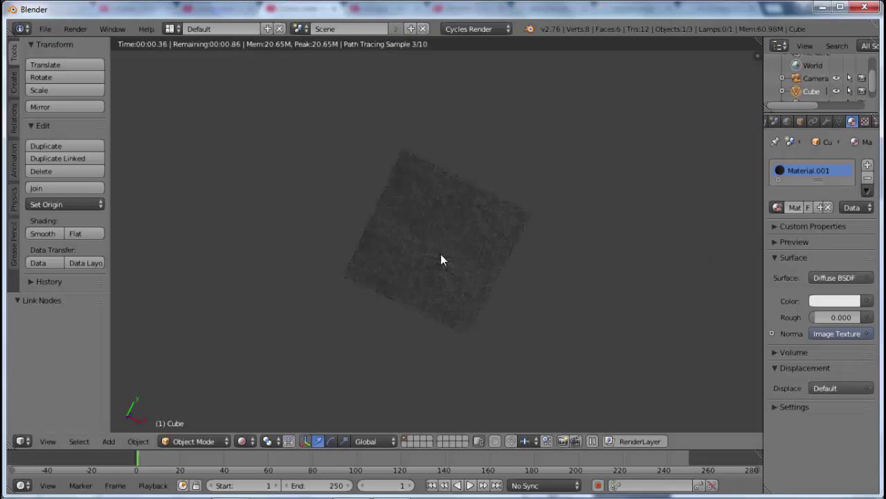
scroll(441, 253, up, 3)
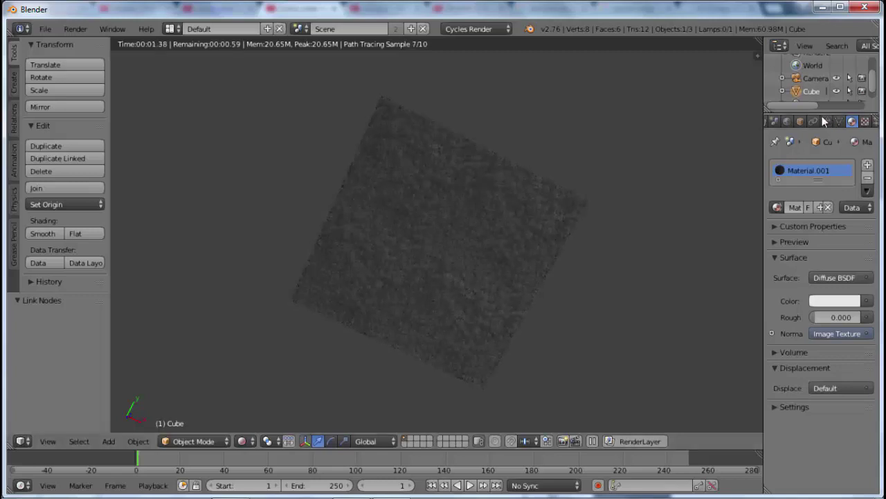
click(787, 122)
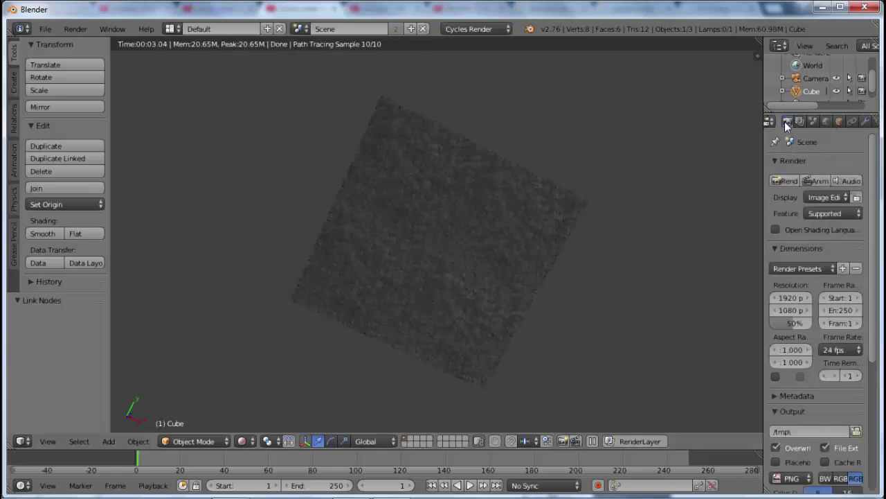
scroll(779, 351, down, 1)
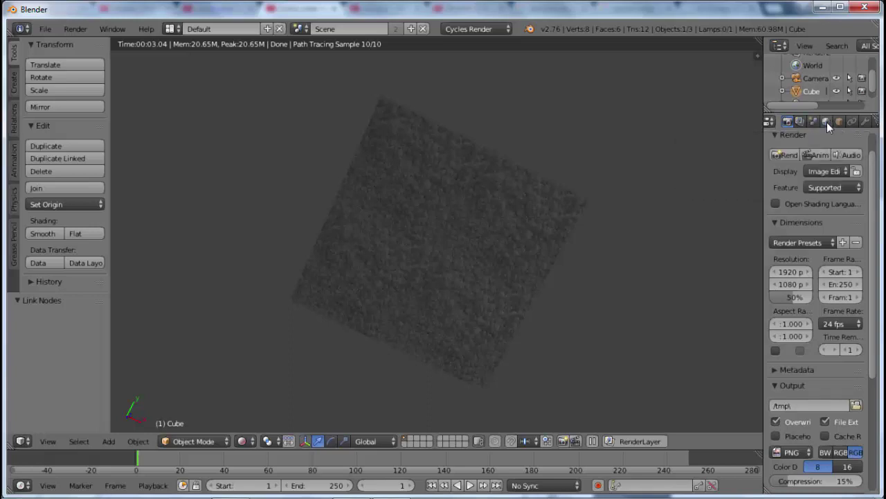
Step: Enable world nodes with ambient occlusion at factor 0.25, then set the viewport to Solid shading
click(826, 122)
click(792, 237)
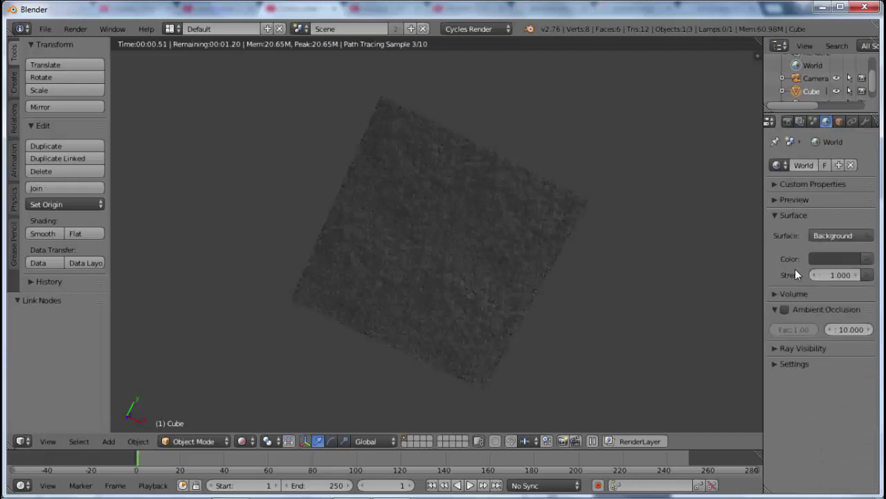
click(786, 309)
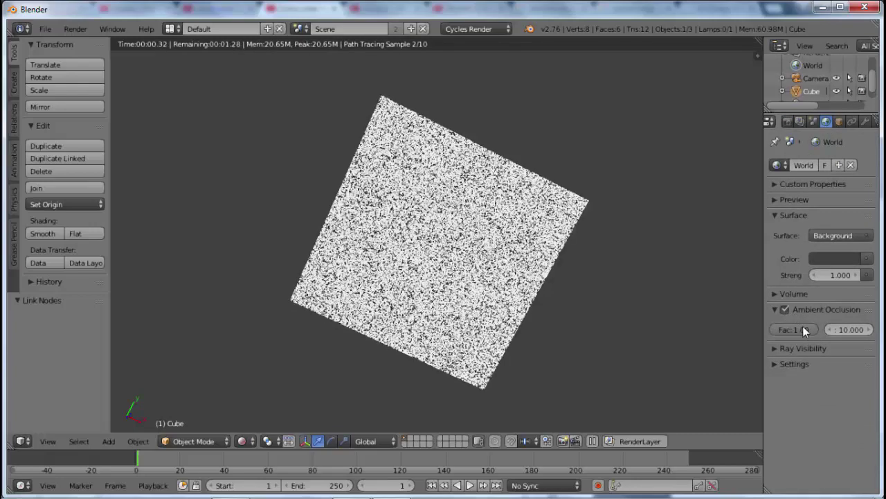
drag(811, 332, 779, 331)
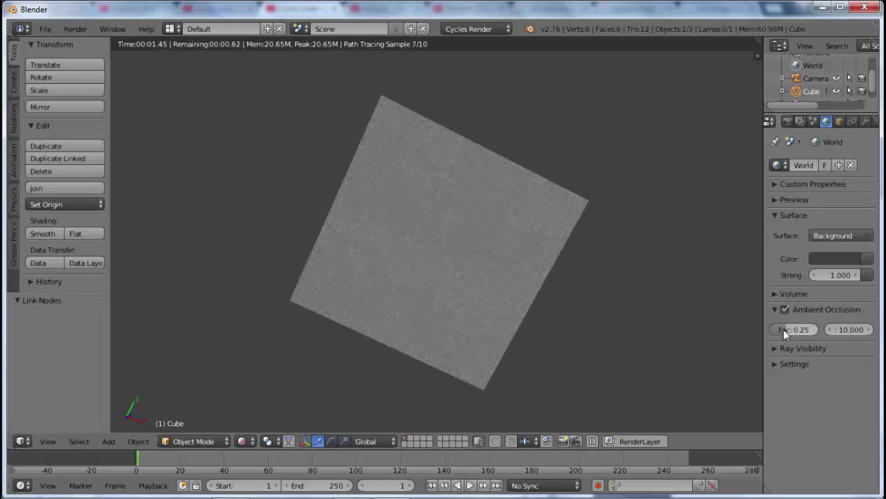
click(783, 329)
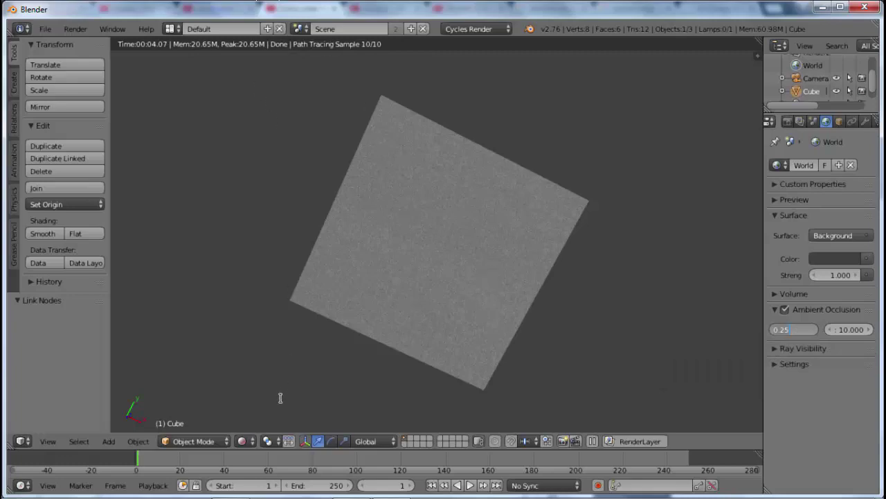
click(242, 440)
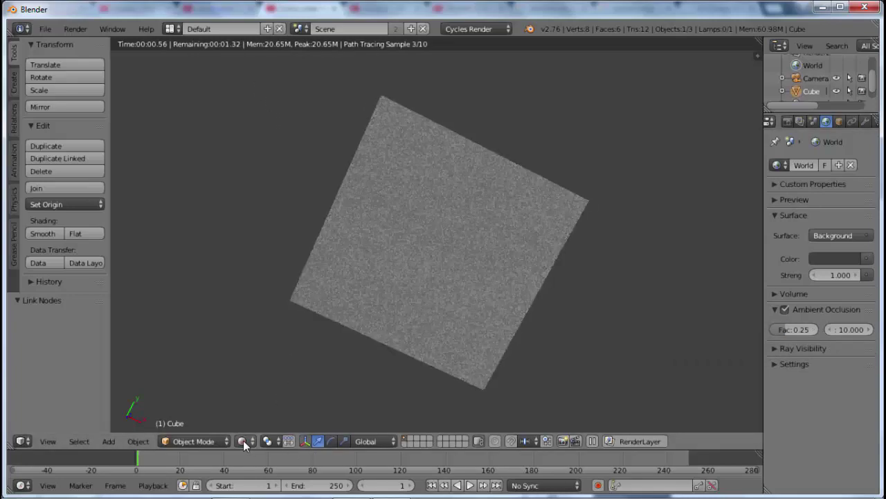
click(244, 441)
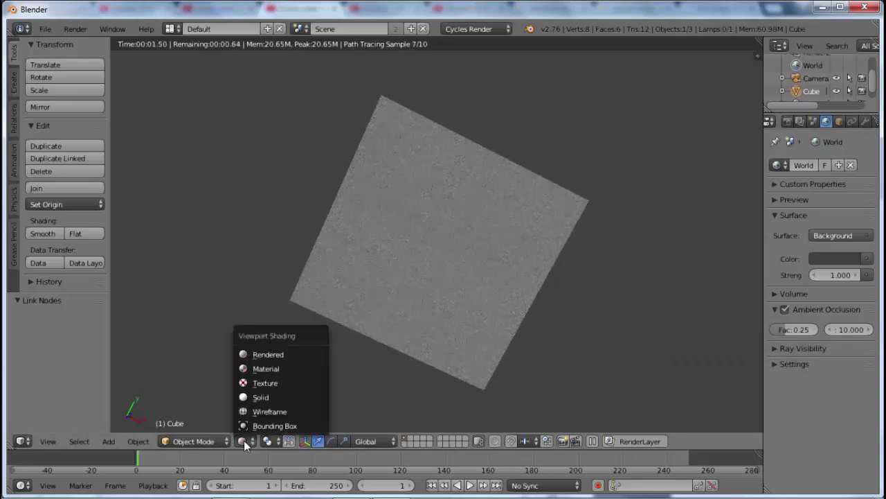
click(253, 396)
Step: Set the viewport to Rendered shading and orbit until one face of the forest-textured cube faces the camera
click(351, 486)
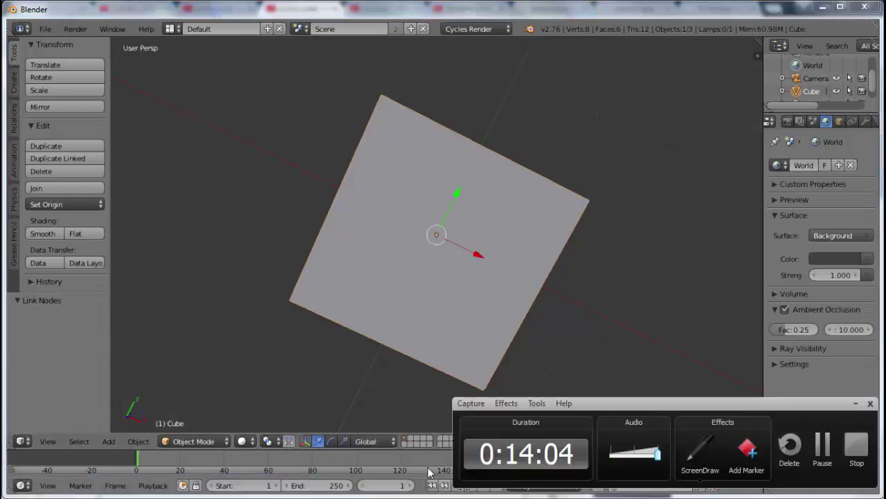
click(822, 447)
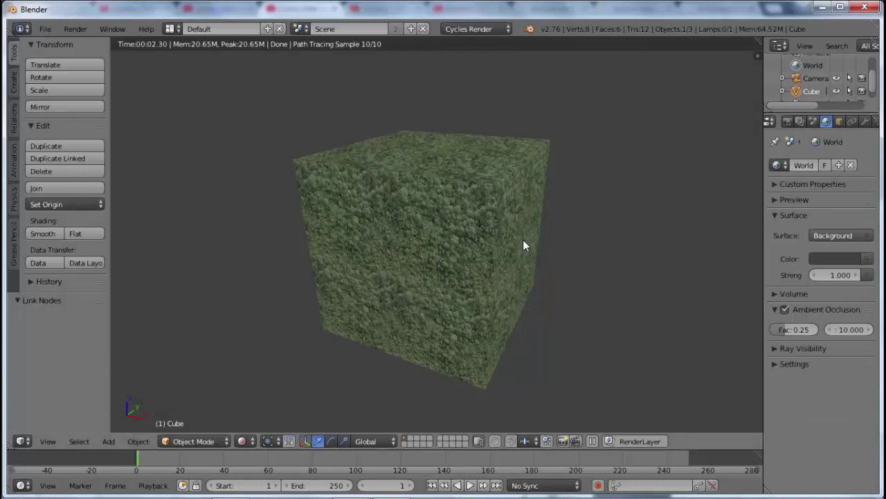
mouse_move(480, 234)
middle_down()
mouse_move(392, 255)
mouse_move(460, 264)
mouse_move(417, 261)
mouse_move(362, 240)
mouse_move(444, 255)
middle_up()
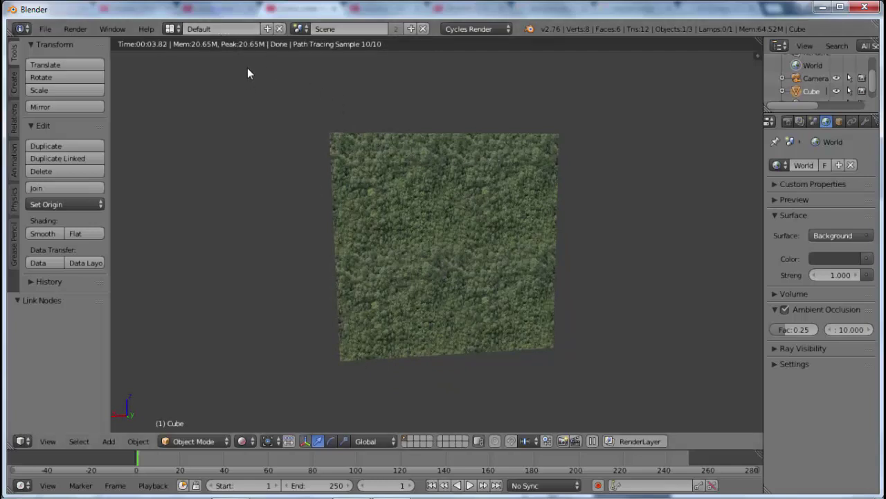
Step: Switch to the Compositing layout and enlarge the image editor showing the PRADERA image
click(170, 29)
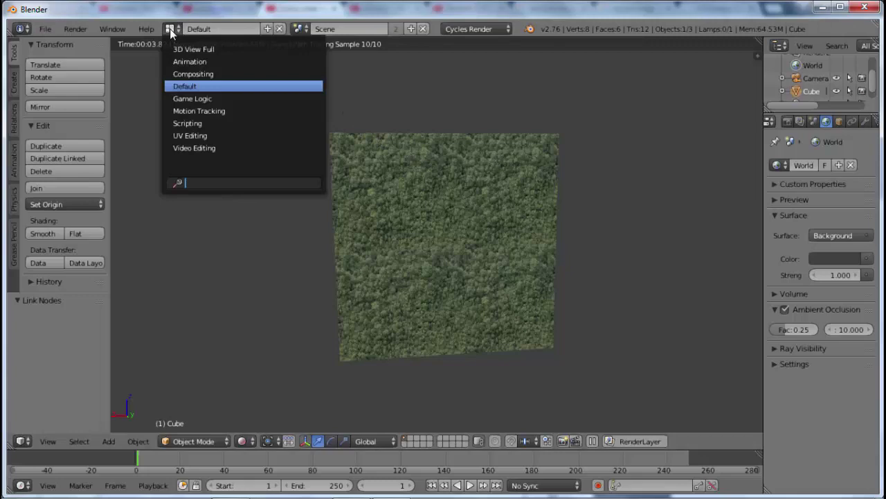
click(201, 71)
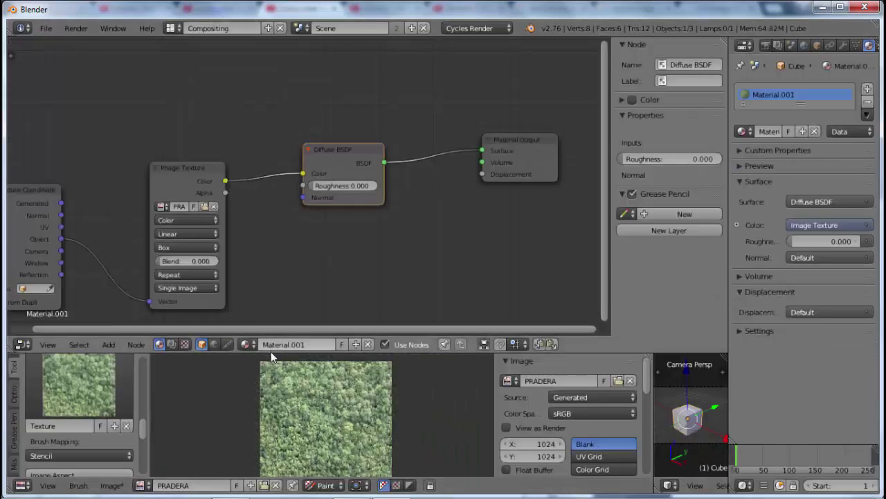
drag(269, 353, 270, 40)
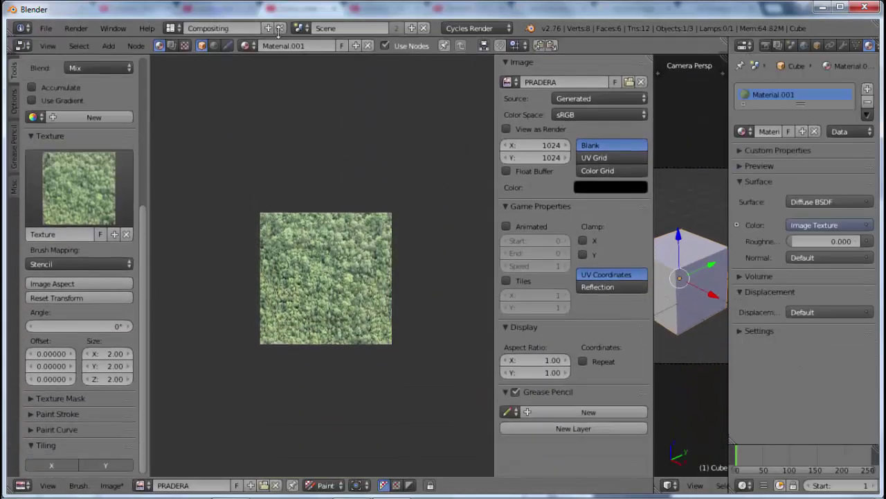
scroll(360, 214, up, 2)
scroll(333, 277, up, 2)
scroll(333, 278, down, 2)
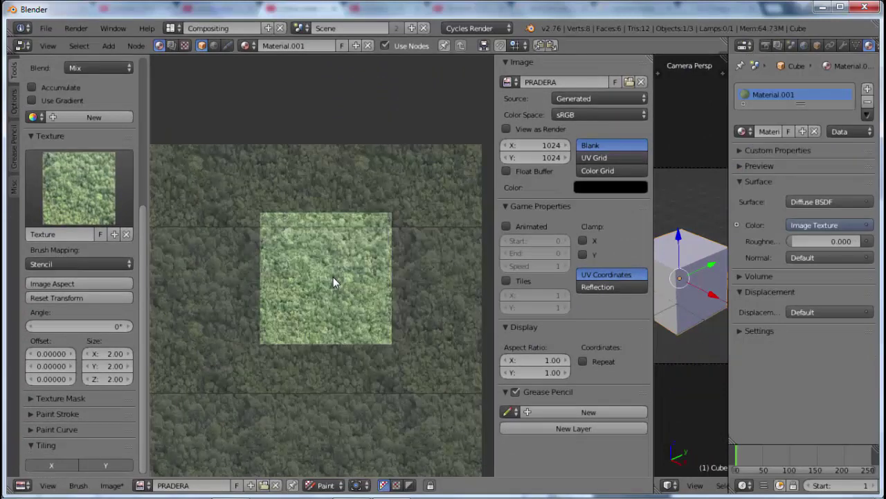
scroll(323, 270, up, 1)
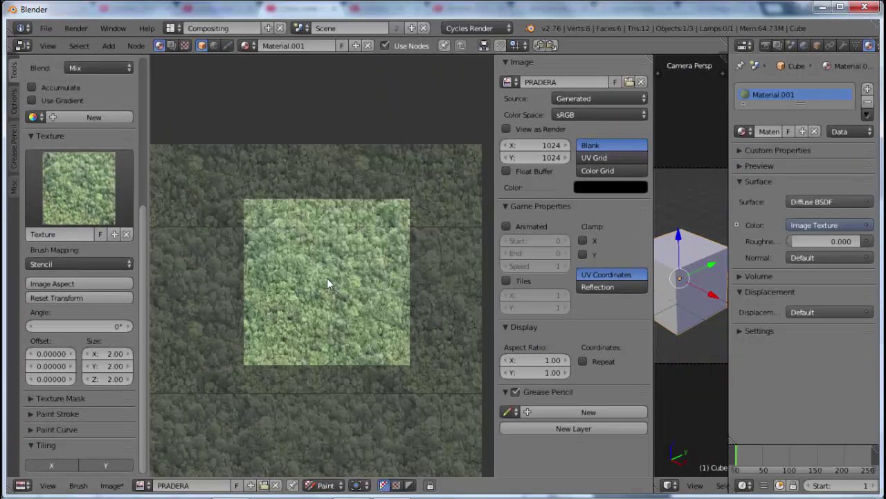
Step: Reposition the stencil square around the image and paint forest texture through it
middle_drag(327, 278, 329, 300)
right_drag(328, 301, 390, 330)
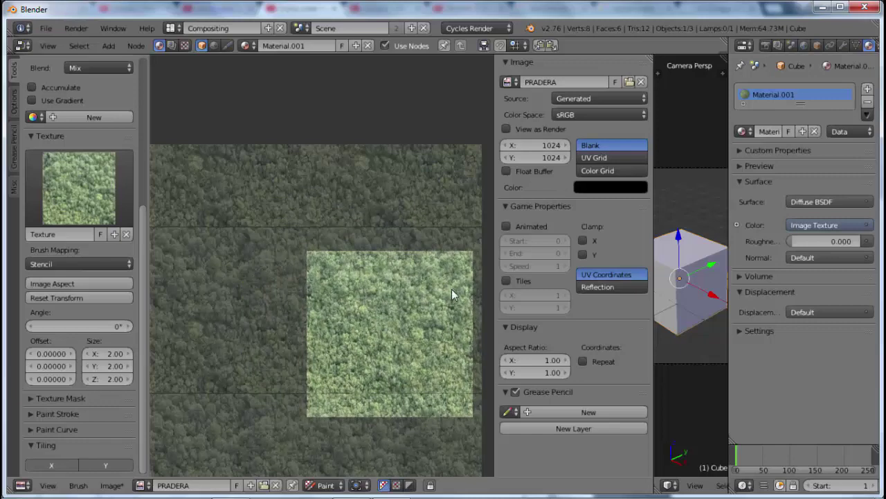
drag(393, 338, 440, 341)
mouse_move(424, 322)
right_down()
mouse_move(366, 327)
mouse_move(372, 333)
right_up()
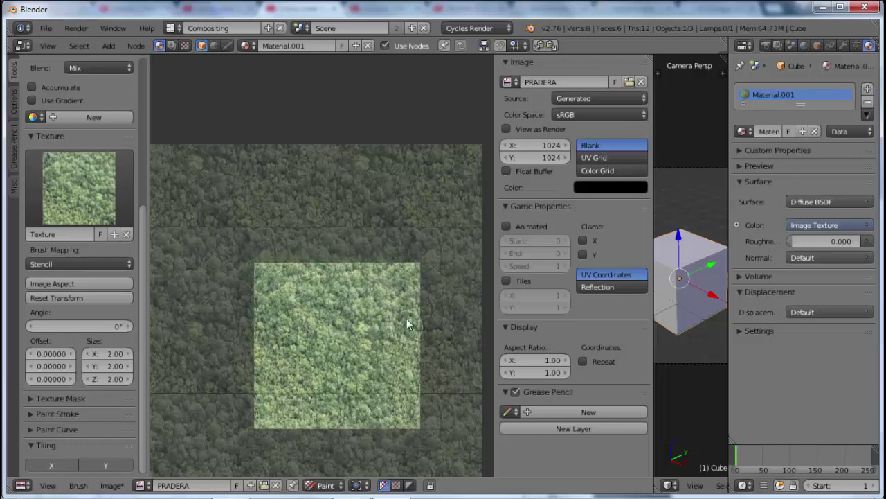
mouse_move(340, 333)
right_down()
mouse_move(287, 319)
mouse_move(286, 205)
right_up()
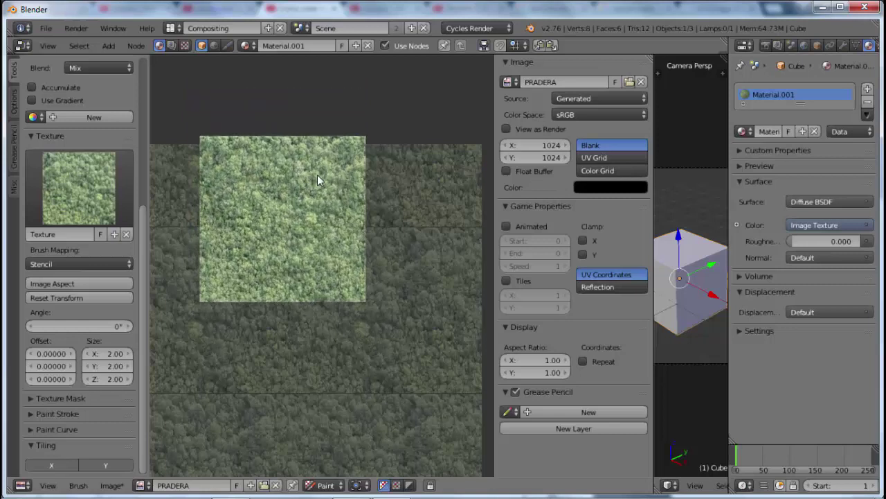
mouse_move(287, 207)
right_down()
mouse_move(286, 134)
mouse_move(305, 299)
right_up()
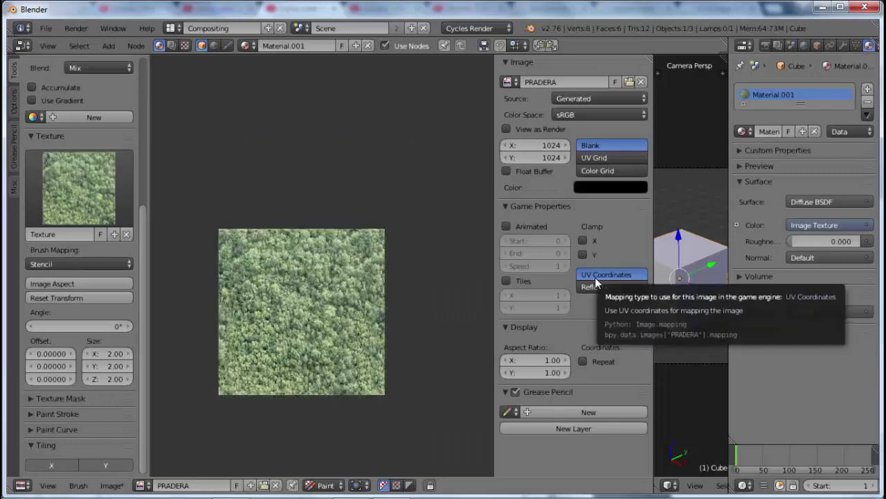
mouse_move(385, 494)
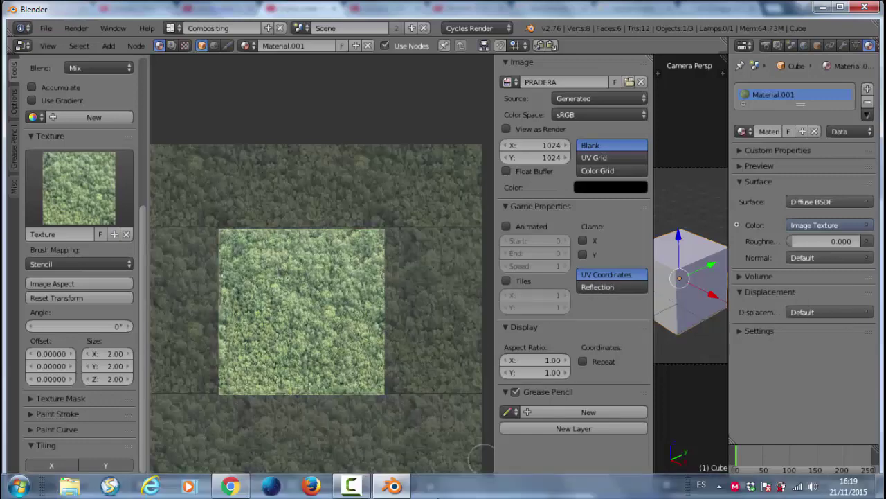
click(351, 486)
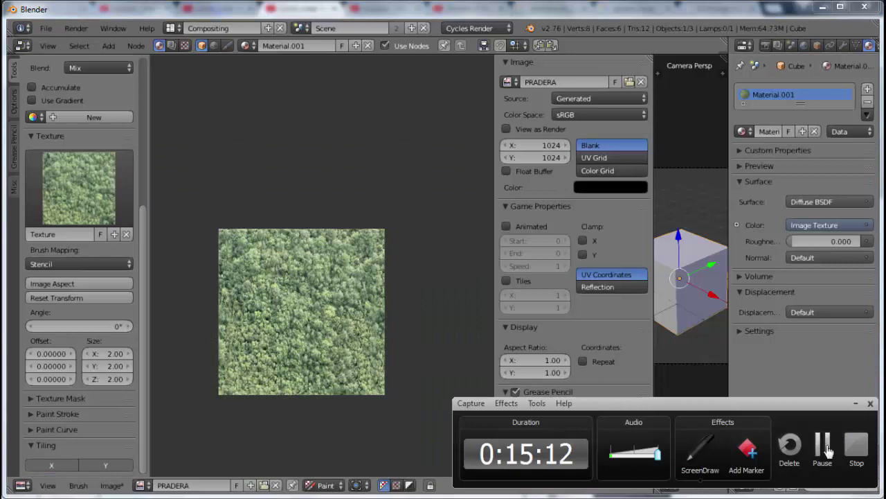